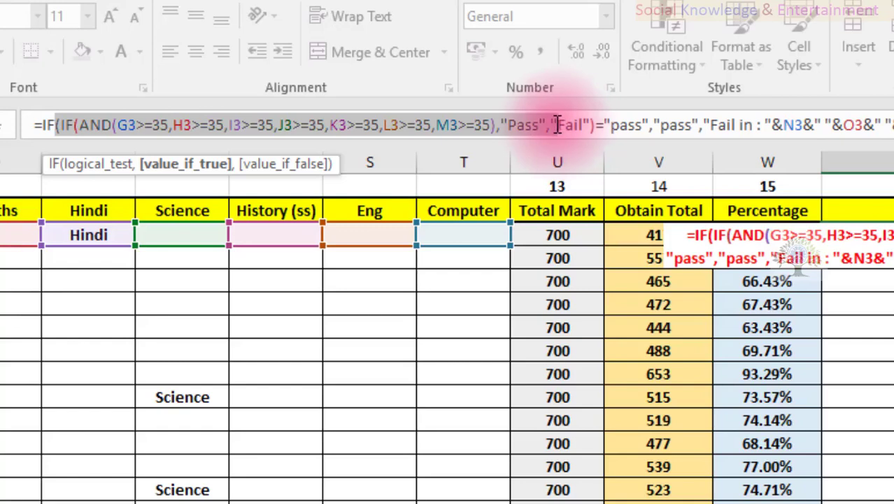
Review X3's nested IF formula, then commit it so the Result reads 'Fail in : Gujarati Hindi'.
{"action": "left_click", "coordinate": [552, 125]}
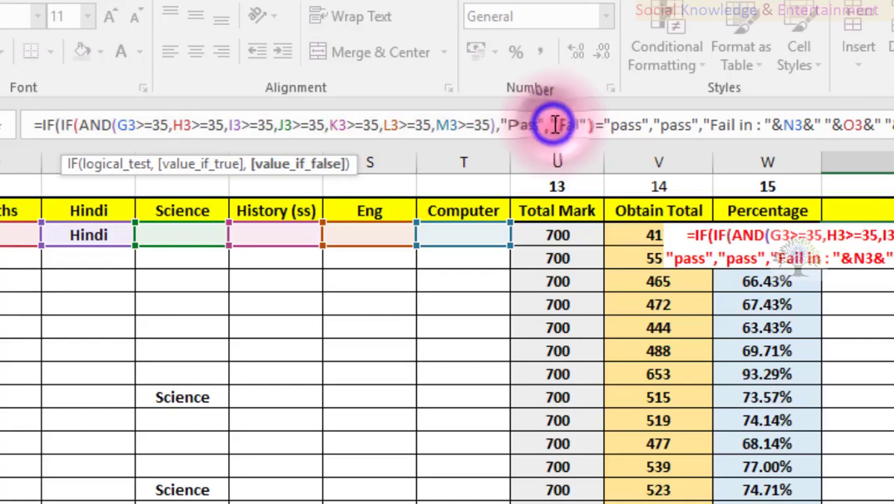
{"action": "left_click_drag", "start_coordinate": [557, 125], "coordinate": [599, 131]}
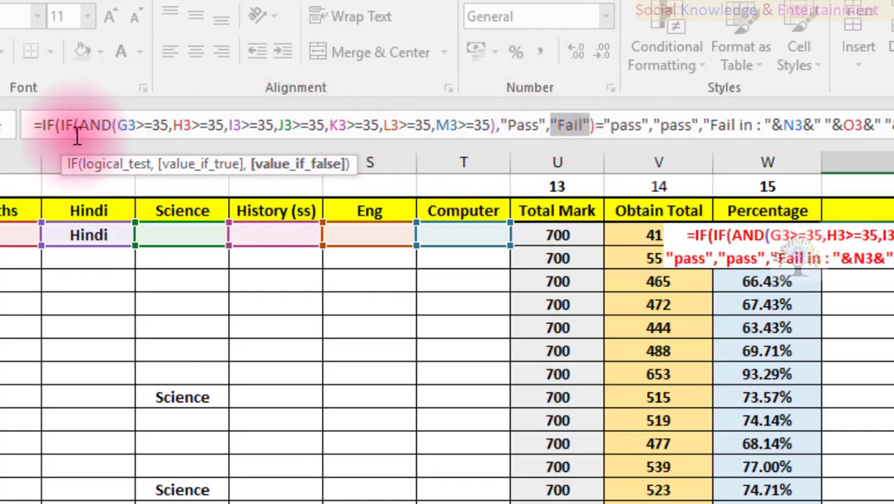
{"action": "left_click_drag", "start_coordinate": [44, 126], "coordinate": [592, 128]}
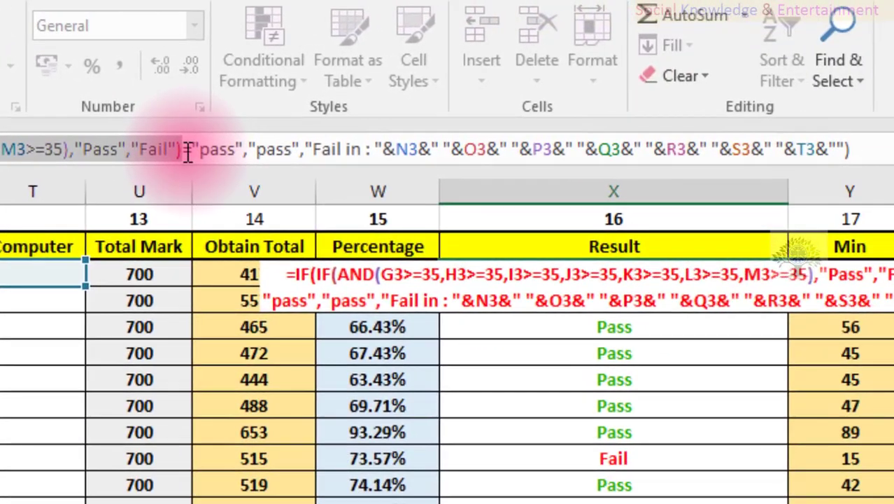
{"action": "mouse_move", "coordinate": [188, 152]}
{"action": "left_mouse_down"}
{"action": "mouse_move", "coordinate": [496, 83]}
{"action": "mouse_move", "coordinate": [546, 82]}
{"action": "left_mouse_up"}
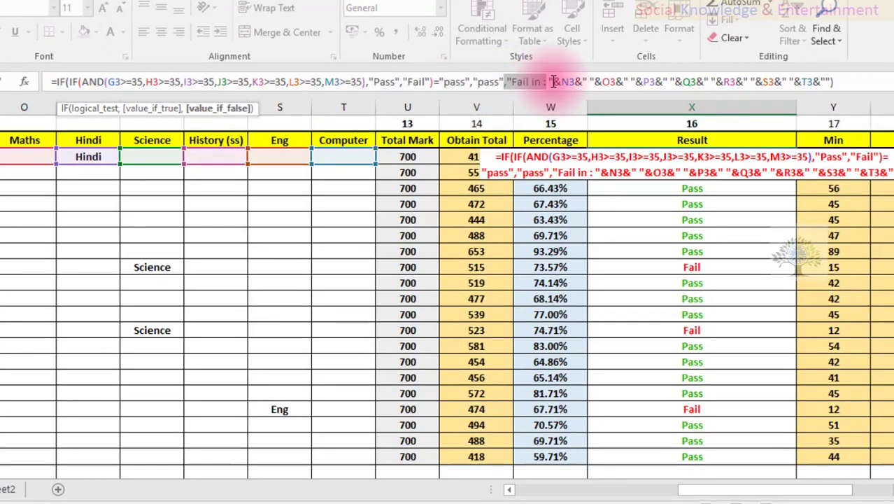
{"action": "left_click_drag", "start_coordinate": [549, 81], "coordinate": [834, 85]}
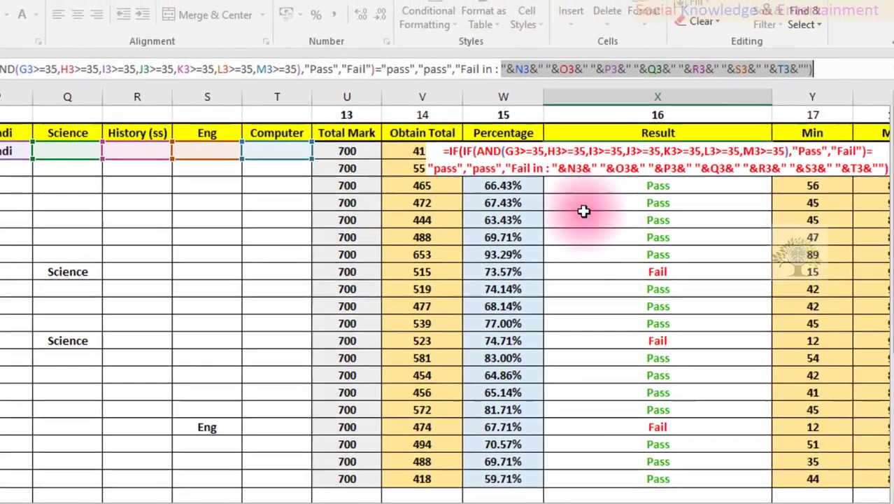
{"action": "left_click", "coordinate": [584, 212]}
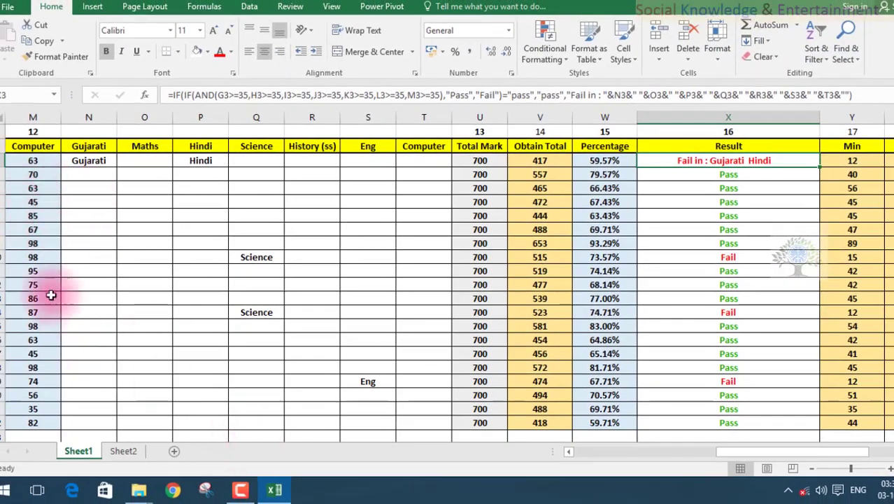
Enter 12 as the first student's Computer mark in M3, then check the updated Result in X3.
{"action": "left_click", "coordinate": [27, 244]}
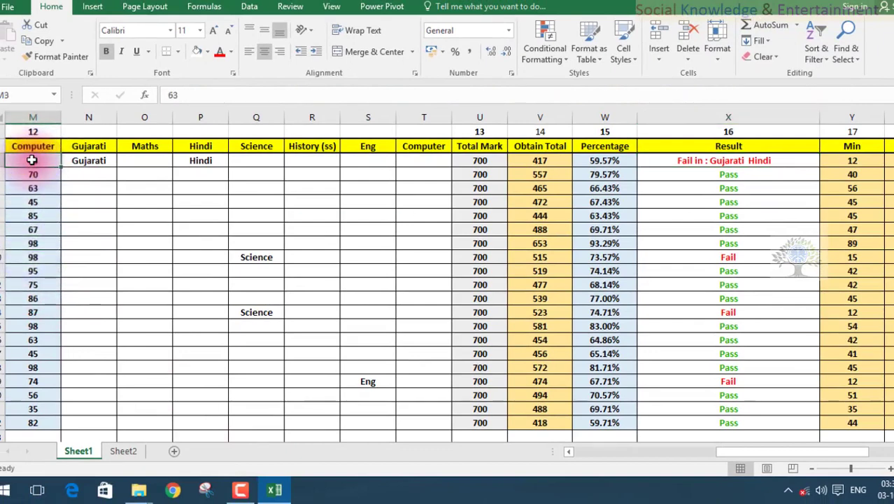
{"action": "type", "text": "12"}
{"action": "key", "text": "Return"}
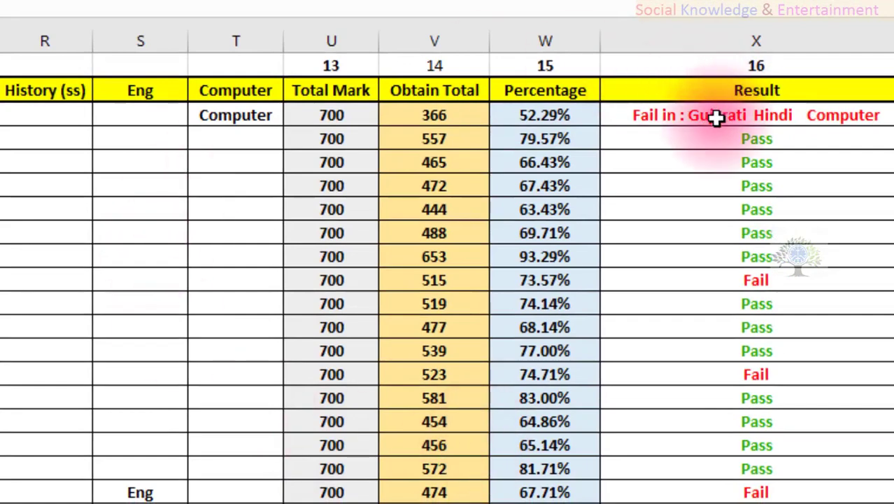
{"action": "left_click", "coordinate": [716, 119]}
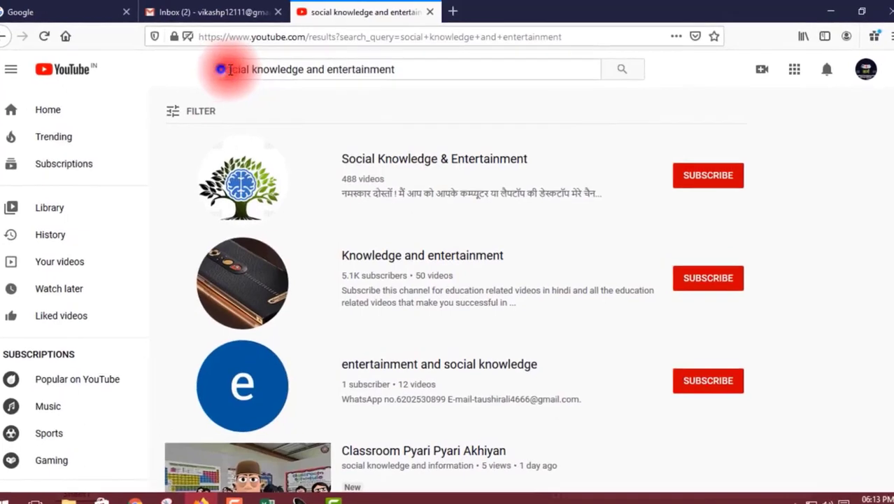
Open the Social Knowledge & Entertainment channel page from the YouTube search results.
{"action": "left_click_drag", "start_coordinate": [210, 79], "coordinate": [419, 78]}
{"action": "left_click", "coordinate": [422, 79]}
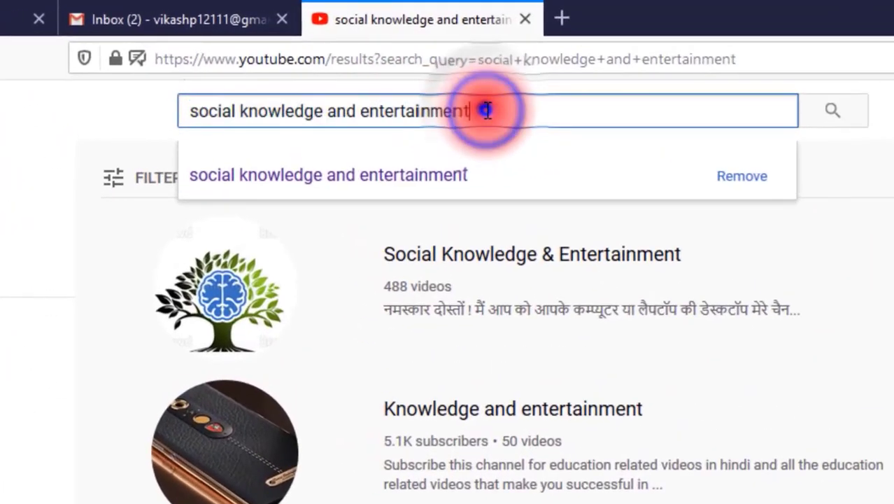
{"action": "left_click_drag", "start_coordinate": [486, 110], "coordinate": [178, 110]}
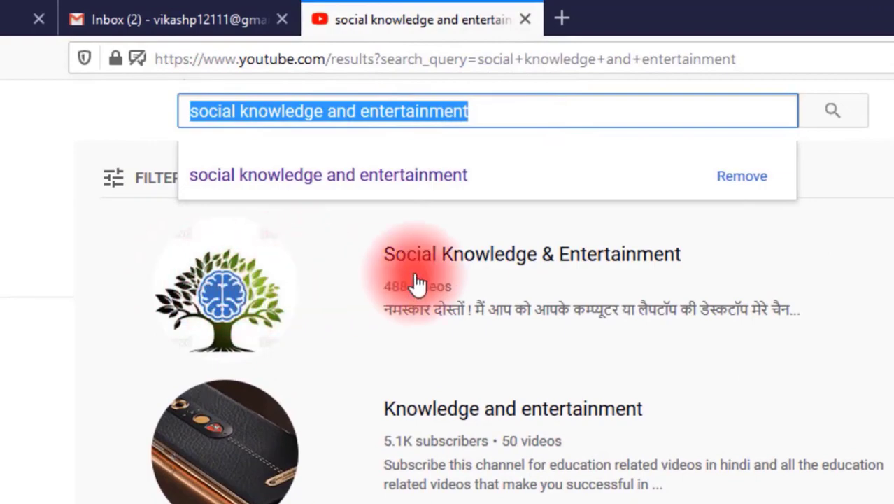
{"action": "left_click", "coordinate": [288, 266]}
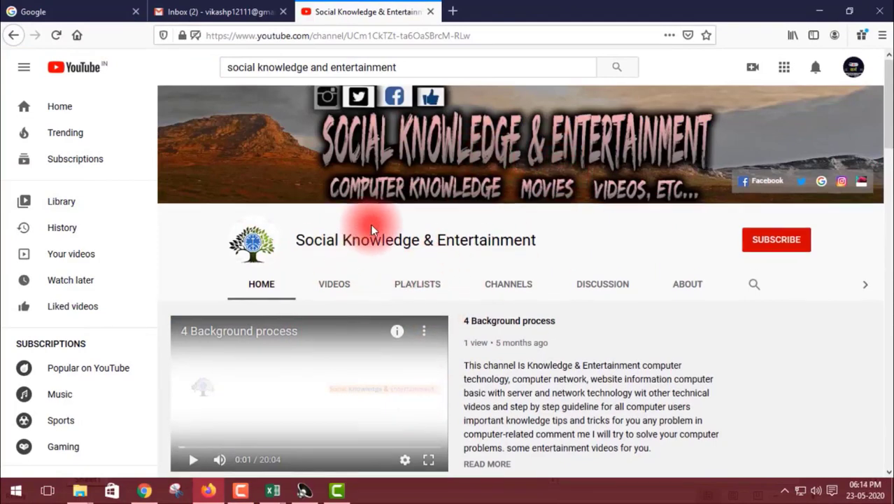
{"action": "scroll", "coordinate": [370, 224], "scroll_direction": "down", "scroll_amount": 2}
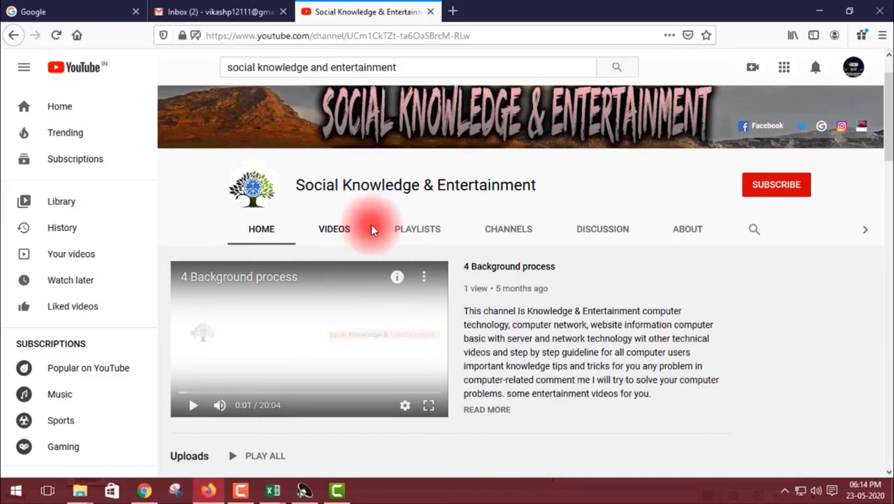
{"action": "scroll", "coordinate": [341, 220], "scroll_direction": "up", "scroll_amount": 1}
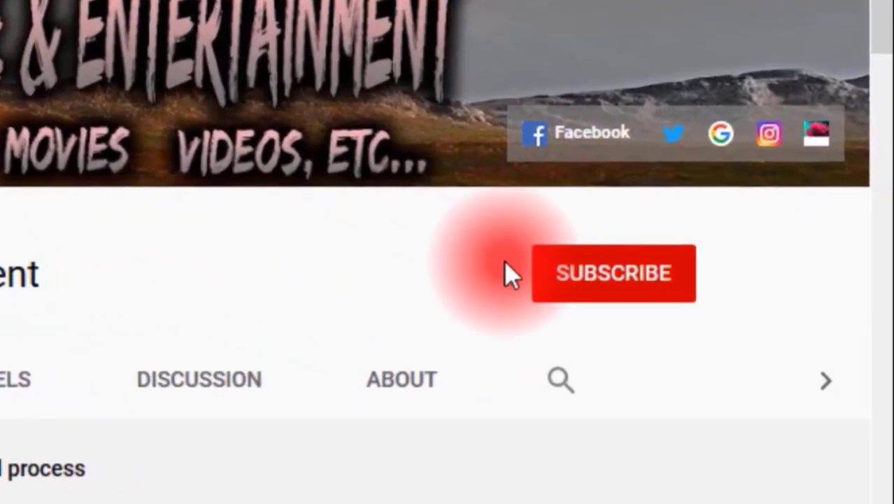
Subscribe to the channel and set its notifications to All.
{"action": "left_click", "coordinate": [642, 297]}
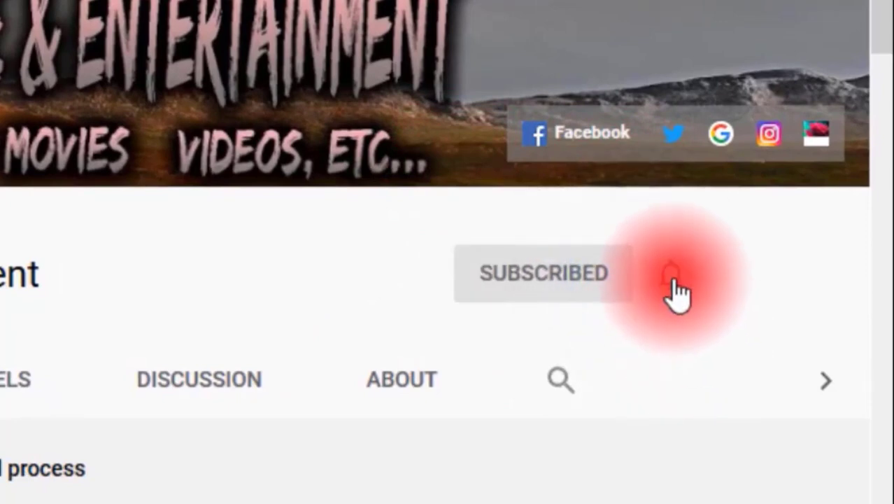
{"action": "left_click", "coordinate": [672, 280]}
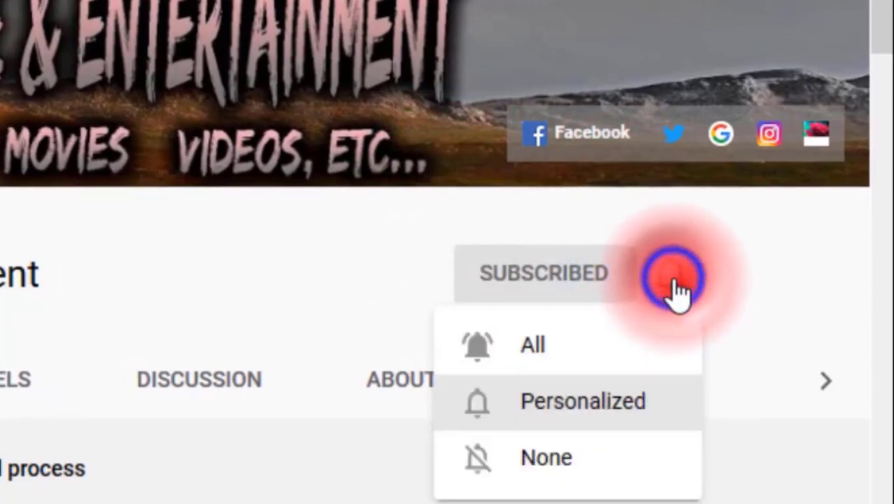
{"action": "left_click", "coordinate": [611, 346]}
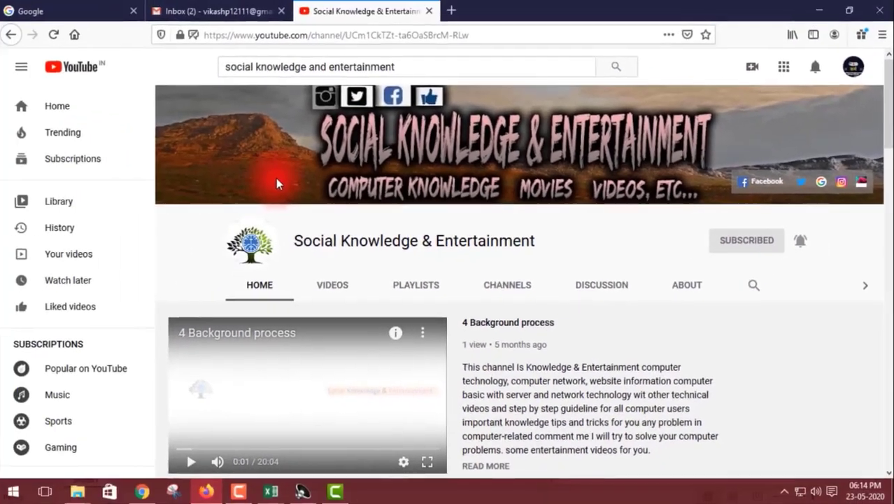
{"action": "left_click", "coordinate": [481, 237]}
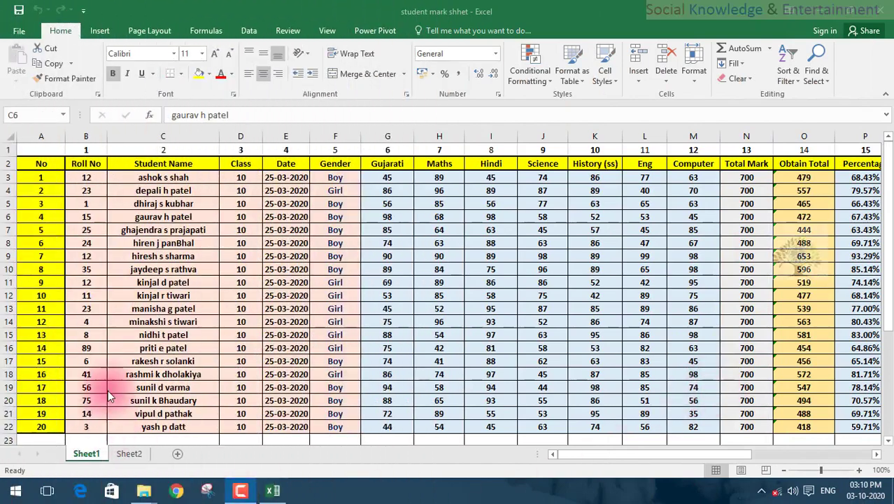
Enter a Science mark of 12 in J14, then check that row 14's Result shows Fail.
{"action": "left_click", "coordinate": [155, 269]}
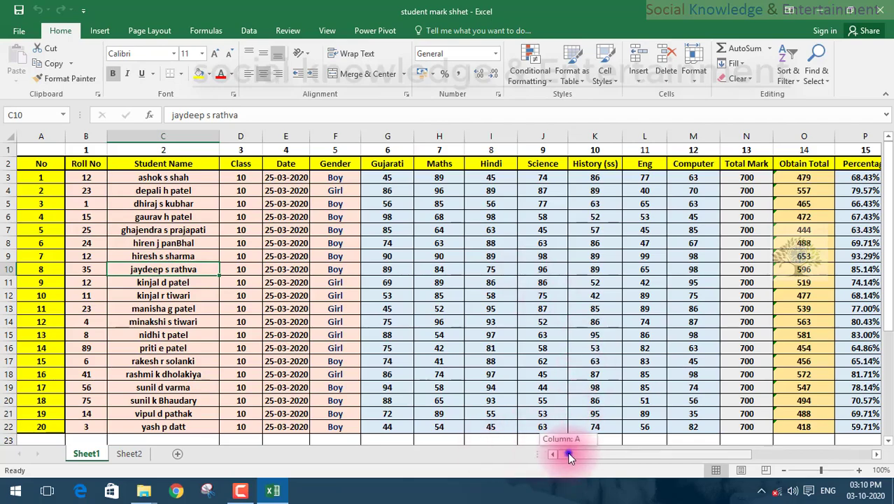
{"action": "mouse_move", "coordinate": [569, 455]}
{"action": "left_mouse_down"}
{"action": "mouse_move", "coordinate": [761, 456]}
{"action": "mouse_move", "coordinate": [732, 456]}
{"action": "left_mouse_up"}
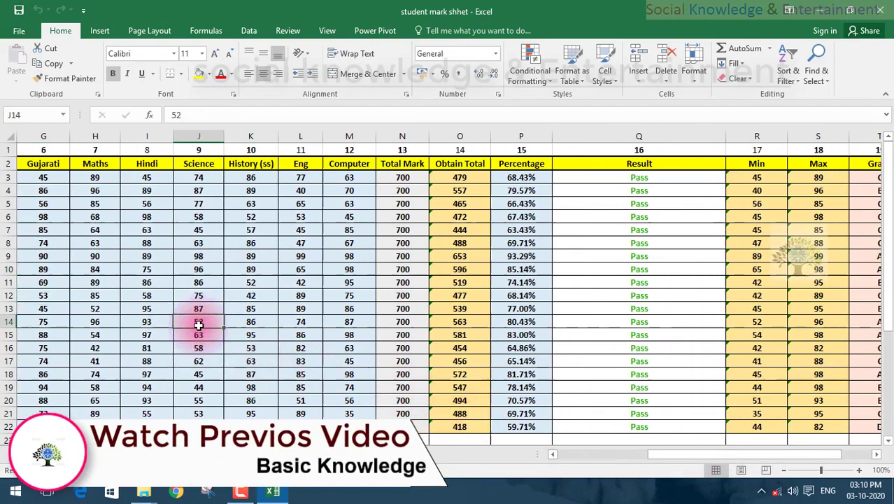
{"action": "type", "text": "12"}
{"action": "key", "text": "Return"}
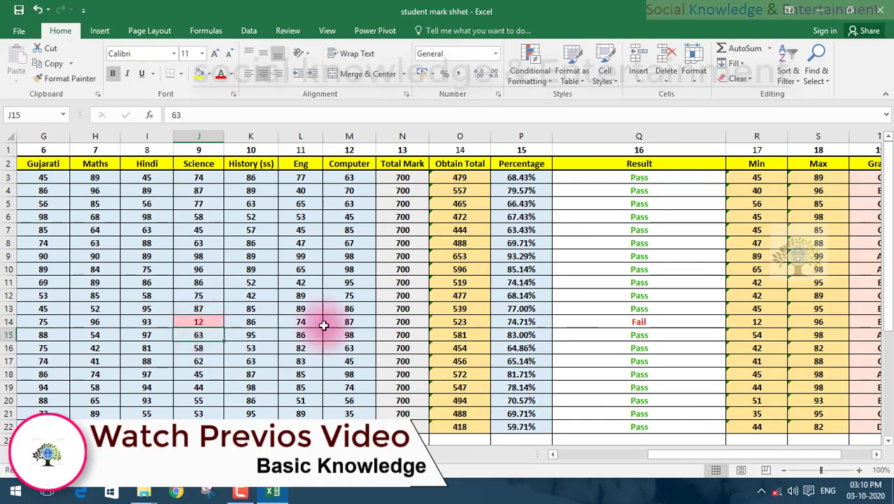
{"action": "left_click", "coordinate": [659, 325]}
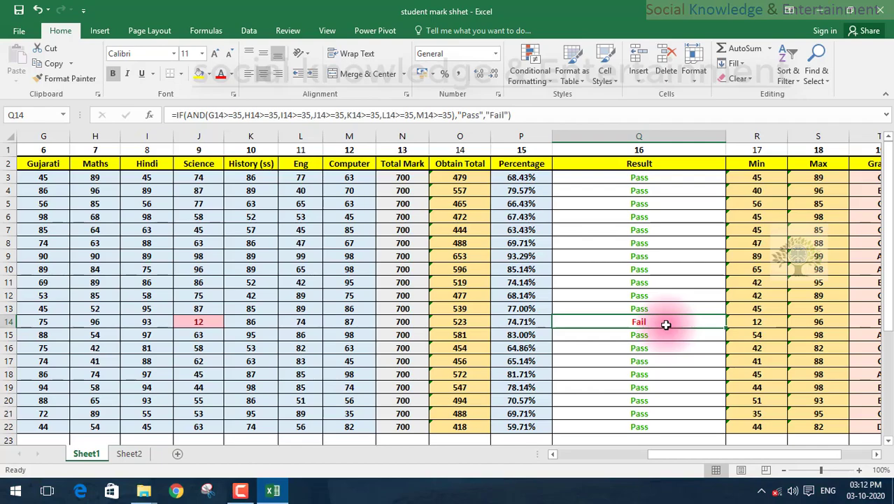
{"action": "left_click", "coordinate": [197, 310]}
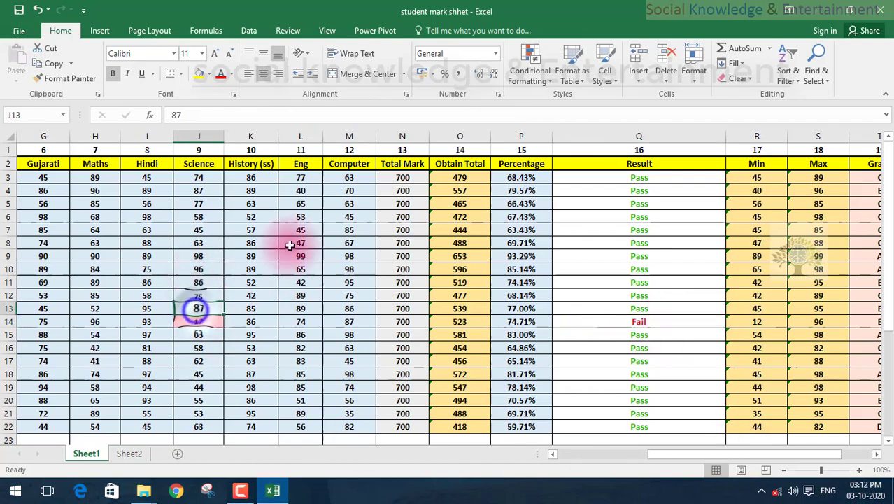
{"action": "left_click", "coordinate": [350, 204]}
{"action": "left_click", "coordinate": [486, 177]}
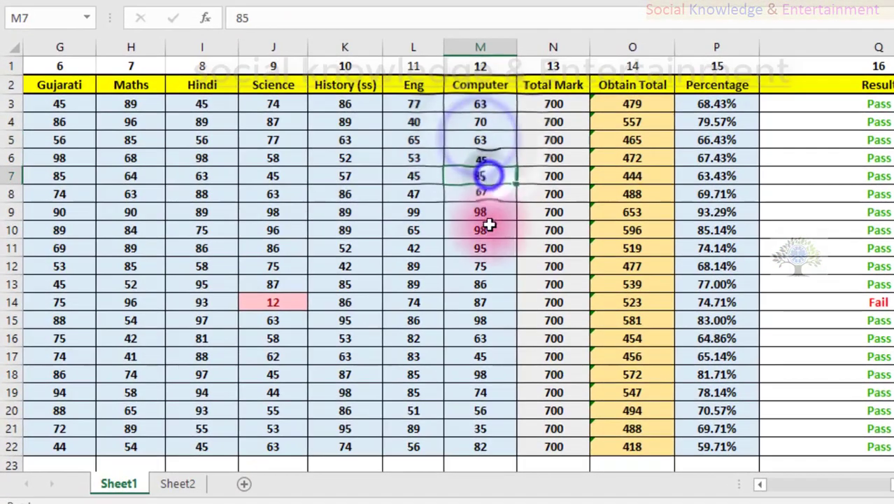
{"action": "left_click", "coordinate": [487, 229]}
{"action": "left_click", "coordinate": [386, 215]}
{"action": "left_click", "coordinate": [224, 194]}
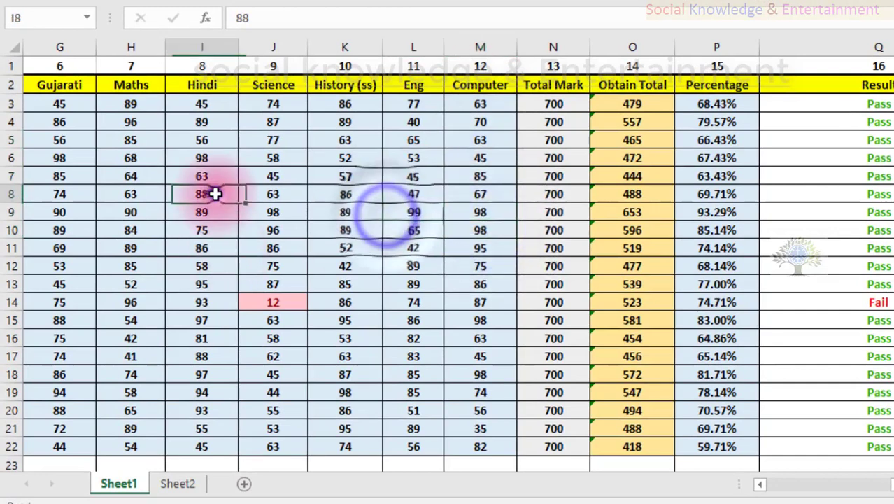
{"action": "left_click", "coordinate": [100, 134]}
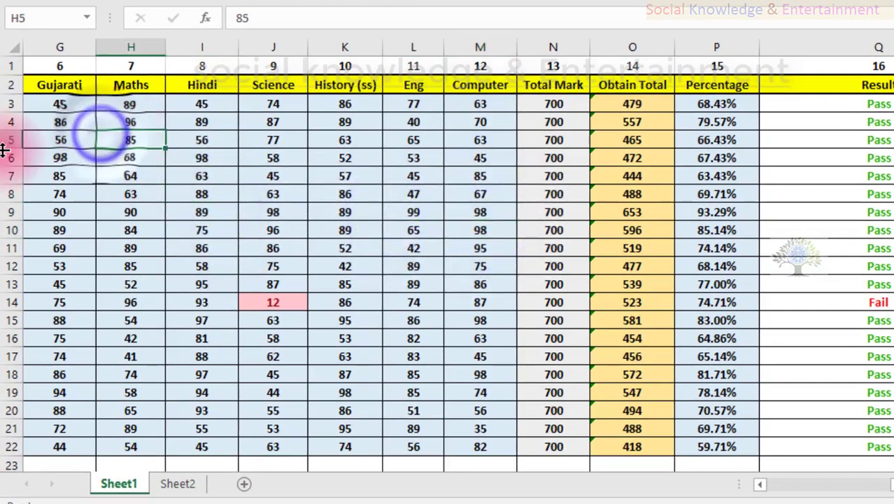
{"action": "mouse_move", "coordinate": [56, 104]}
{"action": "left_mouse_down"}
{"action": "mouse_move", "coordinate": [319, 87]}
{"action": "mouse_move", "coordinate": [412, 87]}
{"action": "mouse_move", "coordinate": [461, 102]}
{"action": "left_mouse_up"}
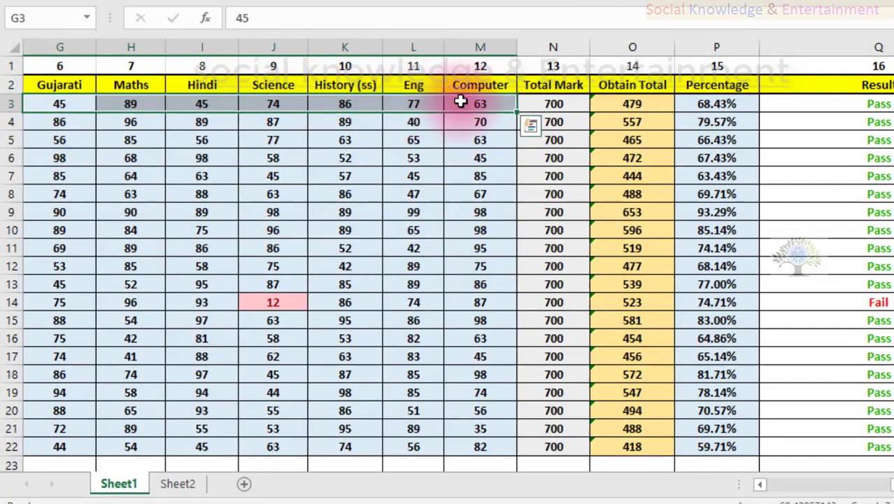
{"action": "left_click", "coordinate": [480, 212]}
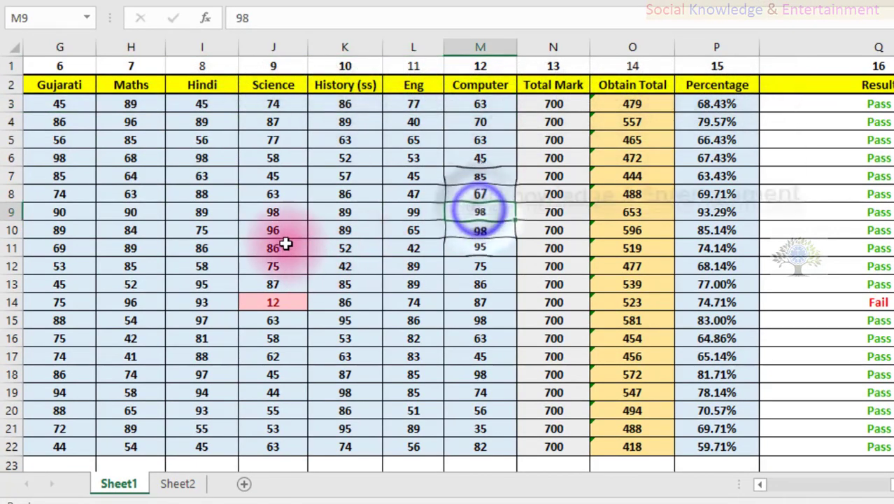
{"action": "left_click", "coordinate": [255, 231]}
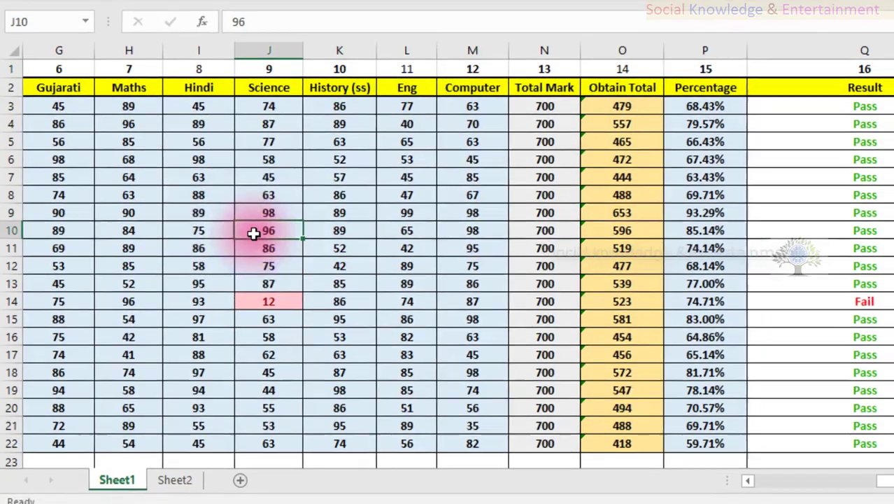
{"action": "type", "text": "1"}
{"action": "type", "text": "5"}
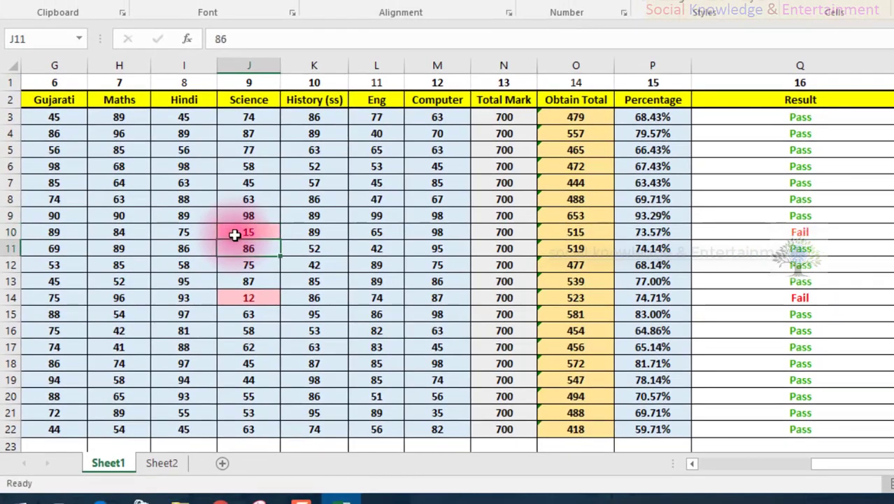
{"action": "left_click", "coordinate": [831, 236]}
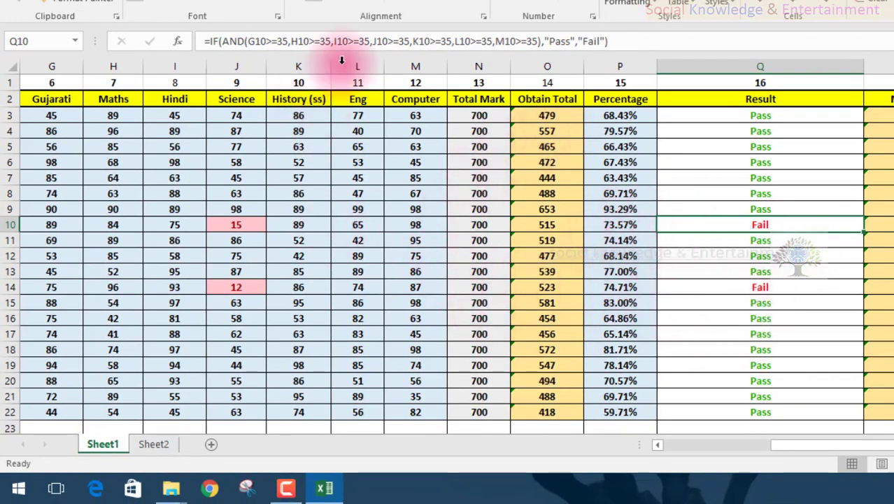
Undo the column inserted at M, then insert a blank column at N before Total Mark.
{"action": "right_click", "coordinate": [436, 66]}
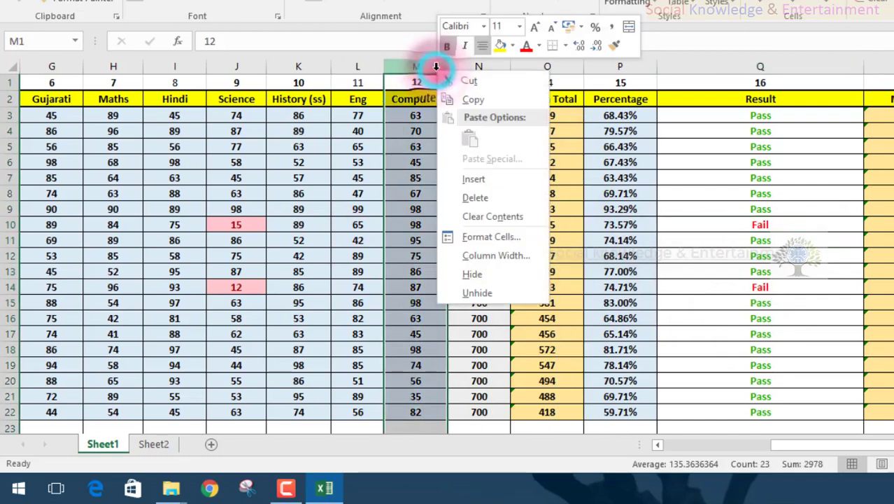
{"action": "left_click", "coordinate": [473, 178]}
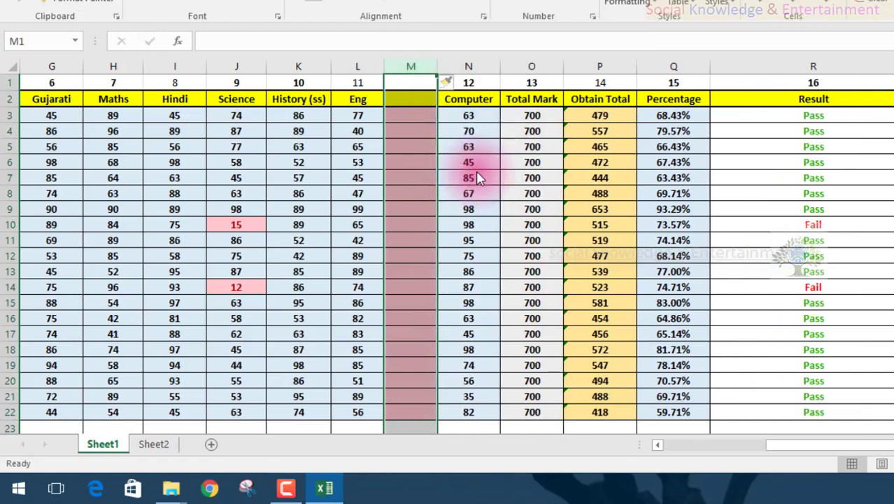
{"action": "key", "text": "ctrl+z"}
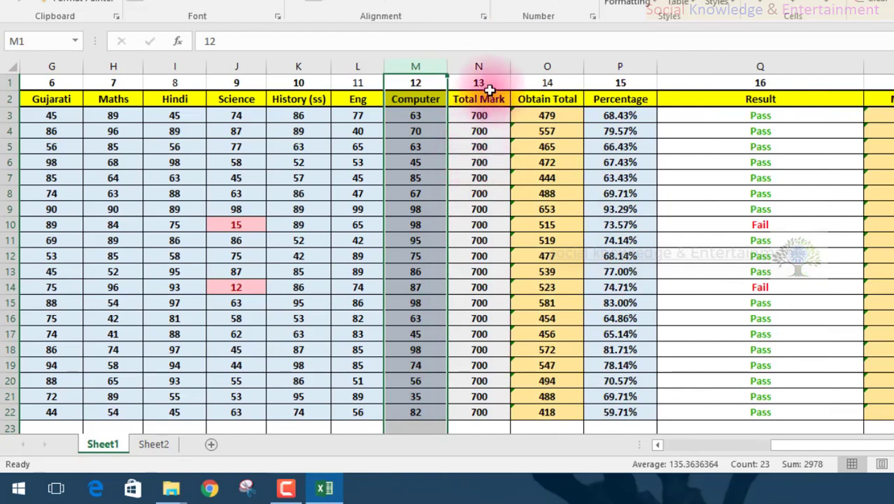
{"action": "left_click", "coordinate": [466, 68]}
{"action": "right_click", "coordinate": [467, 70]}
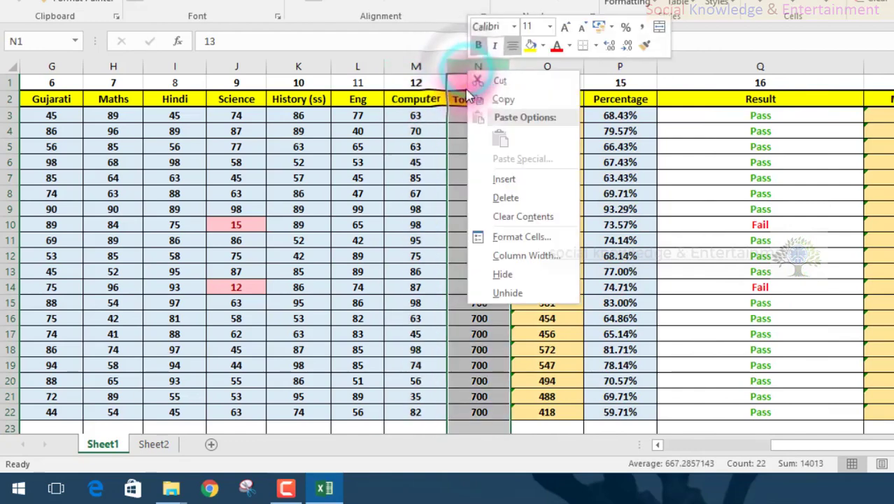
{"action": "left_click", "coordinate": [503, 179]}
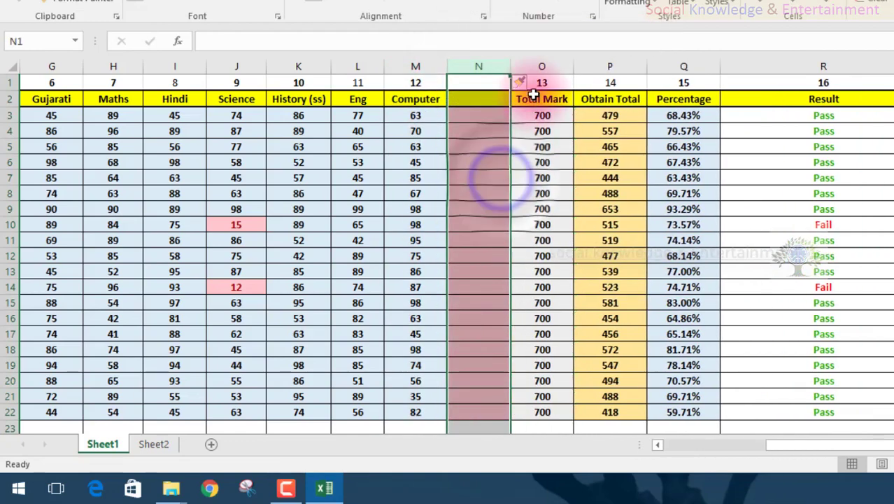
Insert six more blank columns, O through T, ahead of Total Mark.
{"action": "left_click", "coordinate": [528, 67]}
{"action": "right_click", "coordinate": [529, 68]}
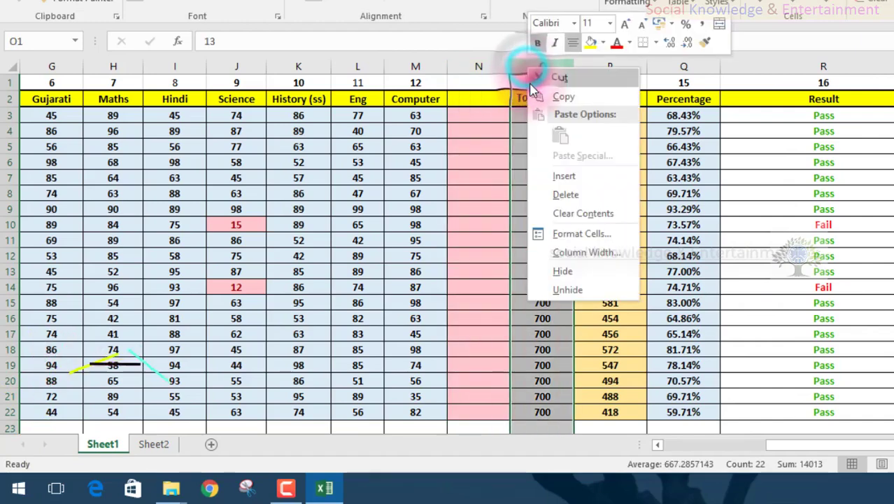
{"action": "left_click", "coordinate": [560, 178]}
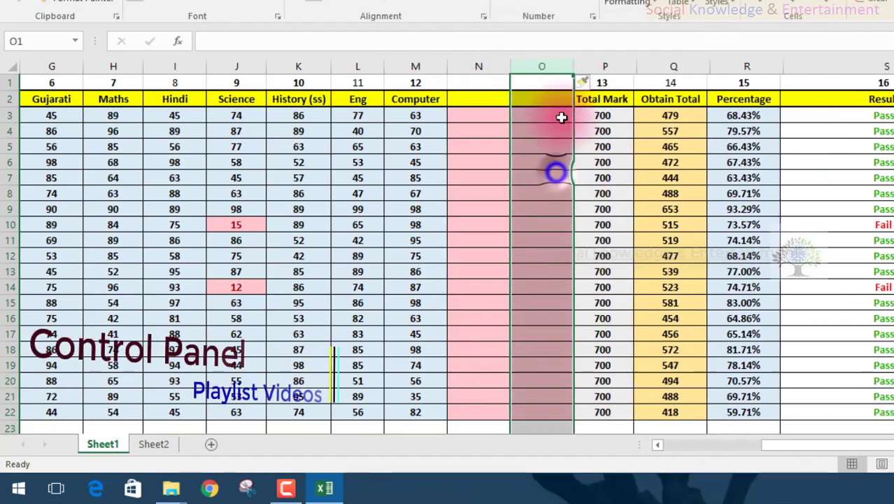
{"action": "right_click", "coordinate": [593, 68]}
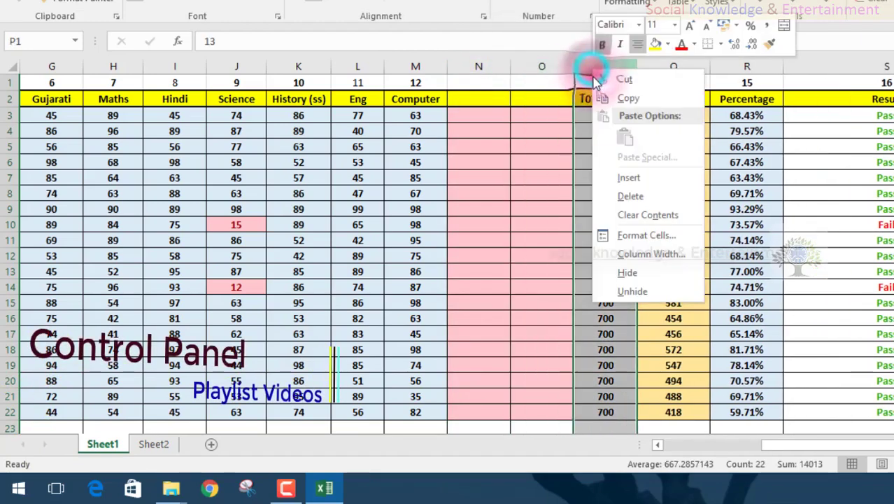
{"action": "left_click", "coordinate": [628, 177]}
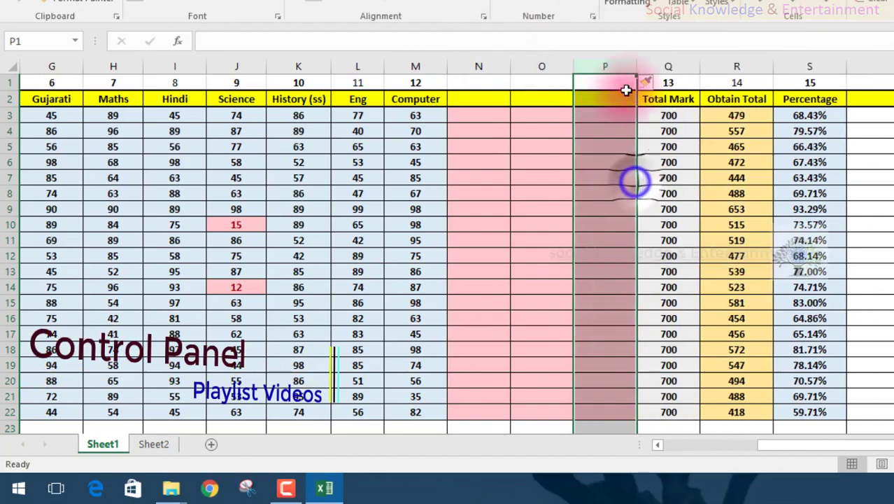
{"action": "right_click", "coordinate": [673, 65]}
{"action": "left_click", "coordinate": [707, 168]}
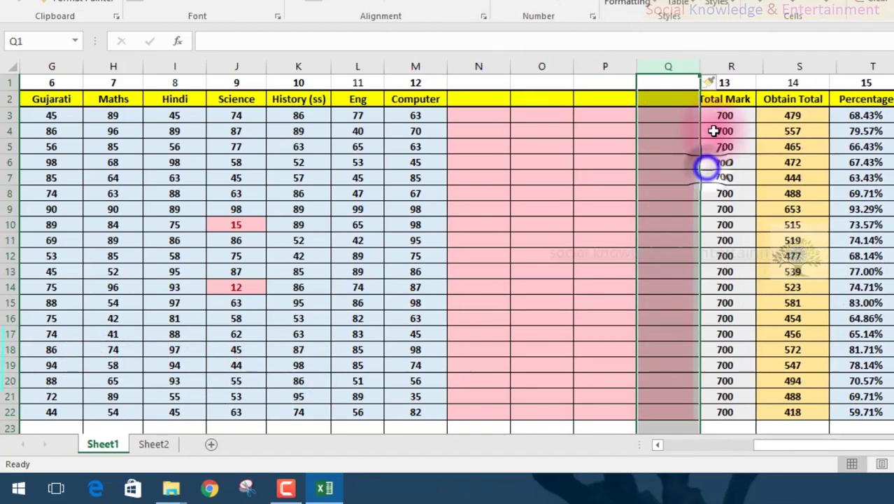
{"action": "right_click", "coordinate": [731, 65]}
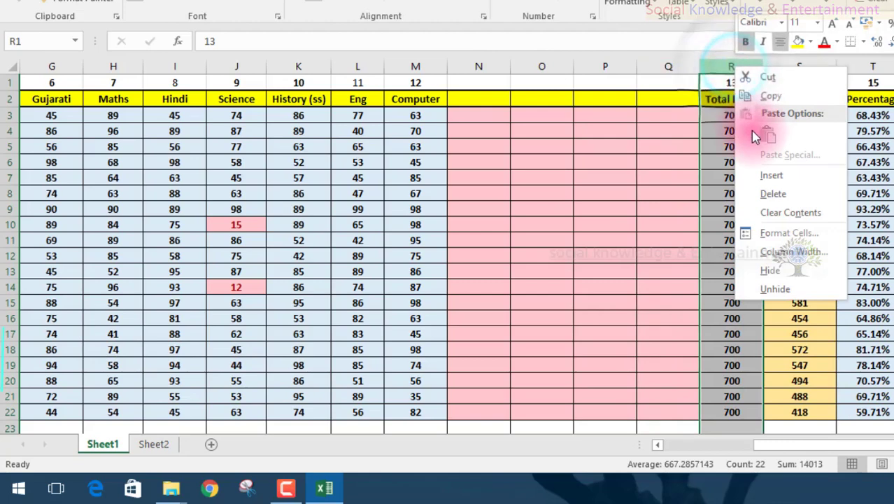
{"action": "left_click", "coordinate": [769, 175]}
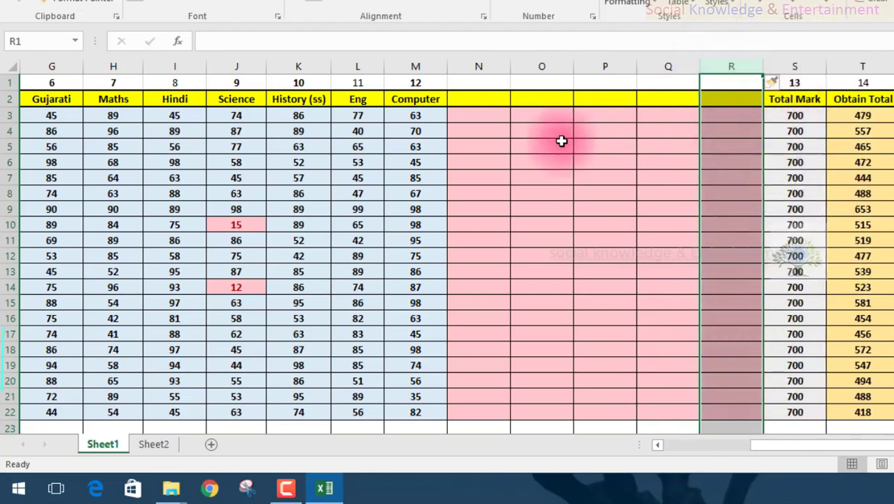
{"action": "right_click", "coordinate": [794, 66]}
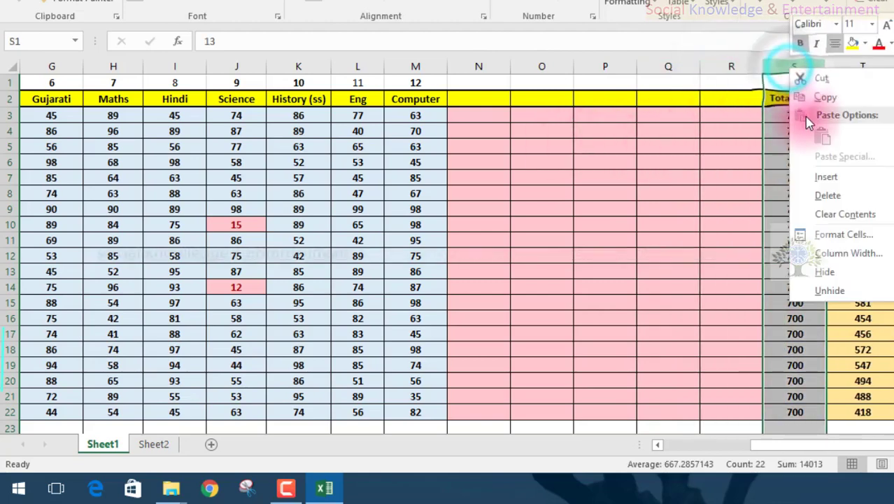
{"action": "left_click", "coordinate": [825, 177]}
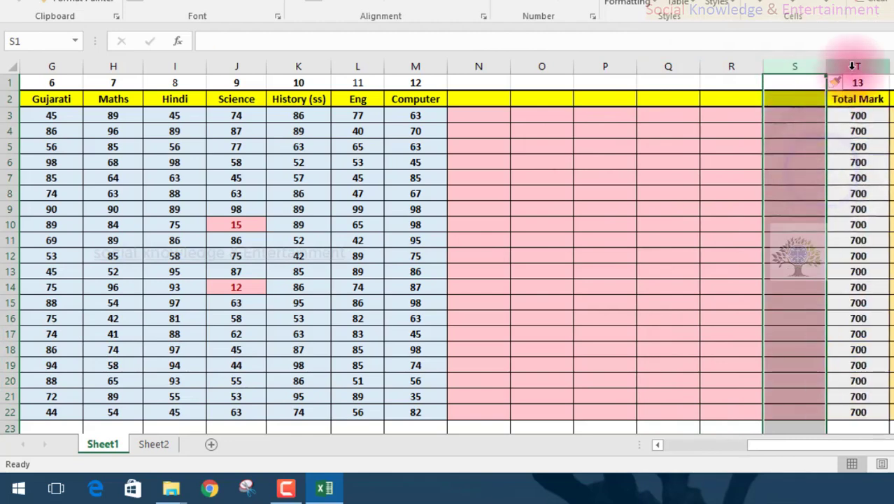
{"action": "right_click", "coordinate": [854, 66]}
{"action": "key", "text": "Escape"}
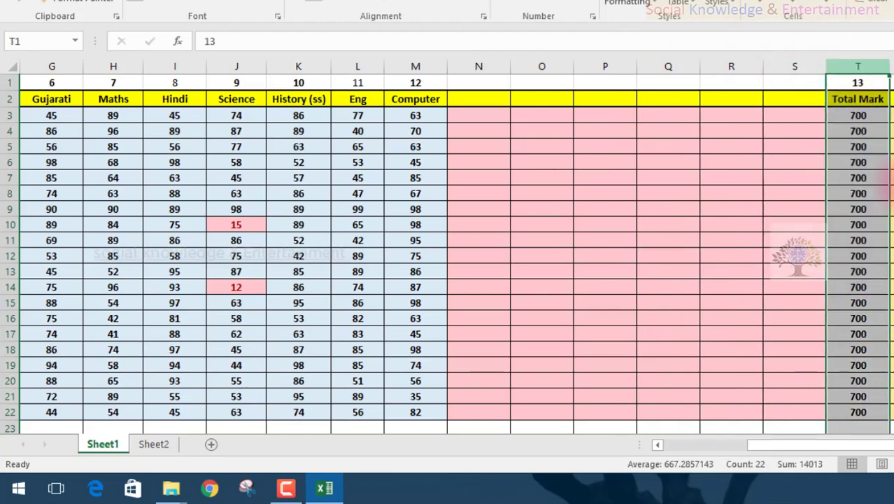
{"action": "key", "text": "Delete"}
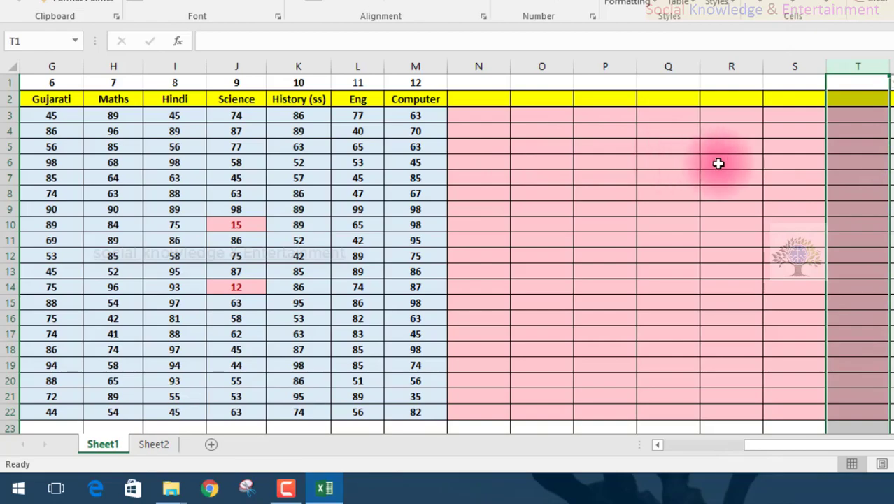
Select the new blank cells N3:T22 and apply a fill colour to them.
{"action": "left_click", "coordinate": [472, 126]}
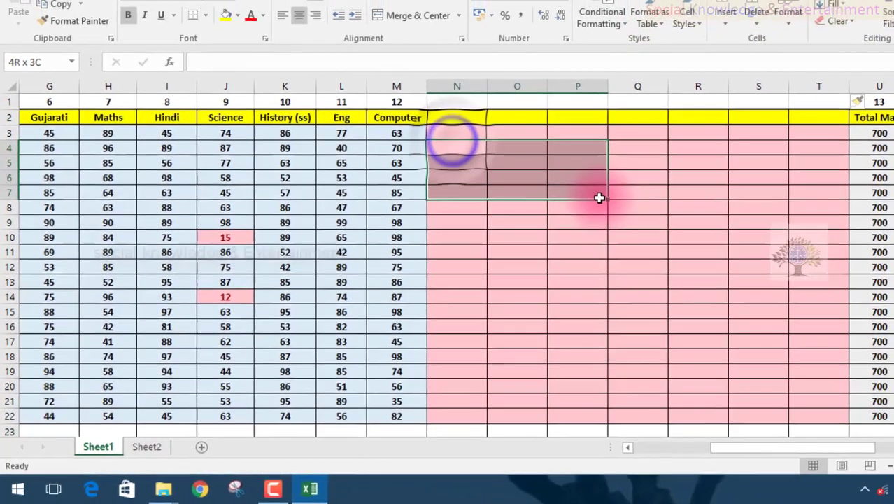
{"action": "left_click_drag", "start_coordinate": [469, 133], "coordinate": [699, 211]}
{"action": "left_click_drag", "start_coordinate": [432, 131], "coordinate": [794, 358]}
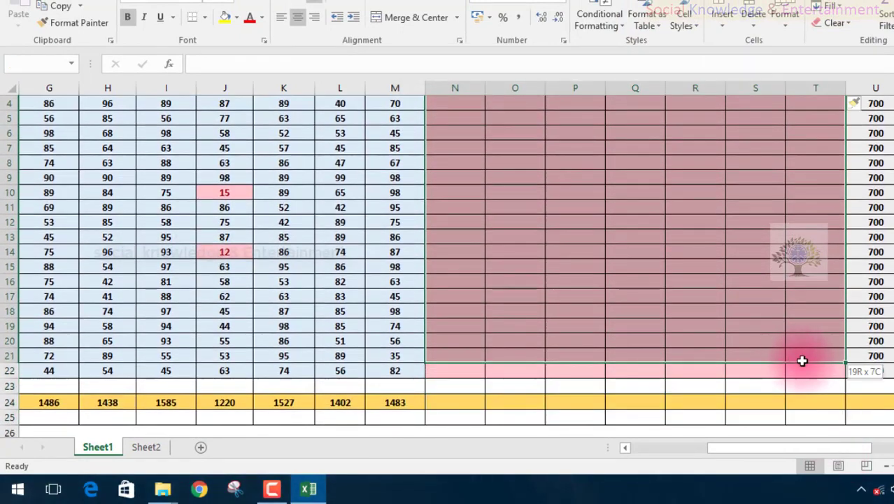
{"action": "left_click_drag", "start_coordinate": [794, 358], "coordinate": [801, 365]}
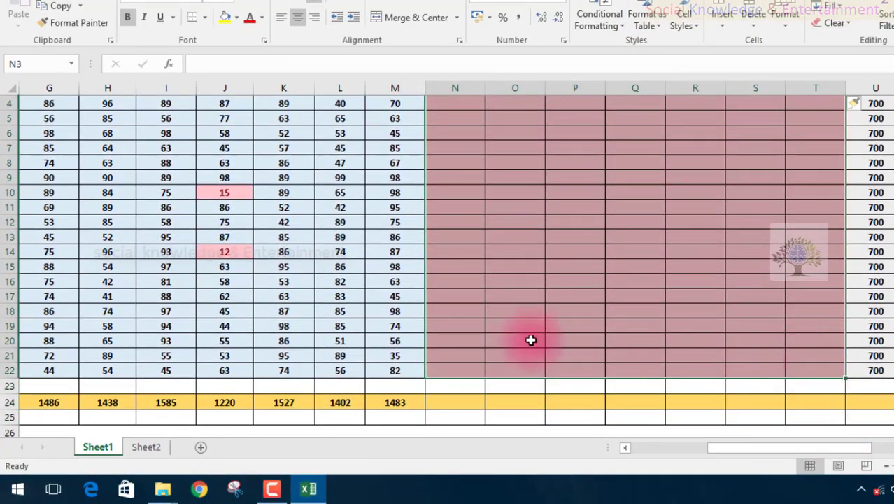
{"action": "left_click", "coordinate": [237, 19]}
{"action": "left_click", "coordinate": [230, 44]}
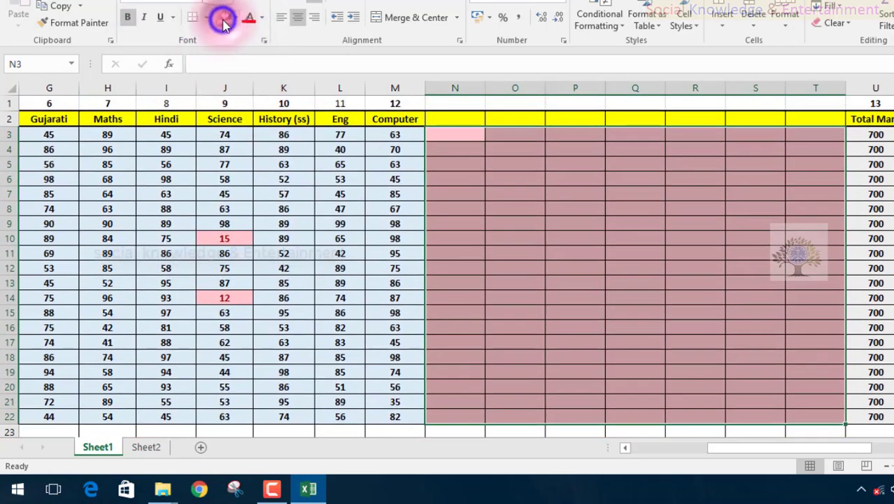
Clear the conditional formatting rules from N3:T22 to remove the pink highlight.
{"action": "left_click", "coordinate": [462, 177]}
{"action": "mouse_move", "coordinate": [453, 136]}
{"action": "left_mouse_down"}
{"action": "mouse_move", "coordinate": [698, 225]}
{"action": "mouse_move", "coordinate": [806, 372]}
{"action": "left_mouse_up"}
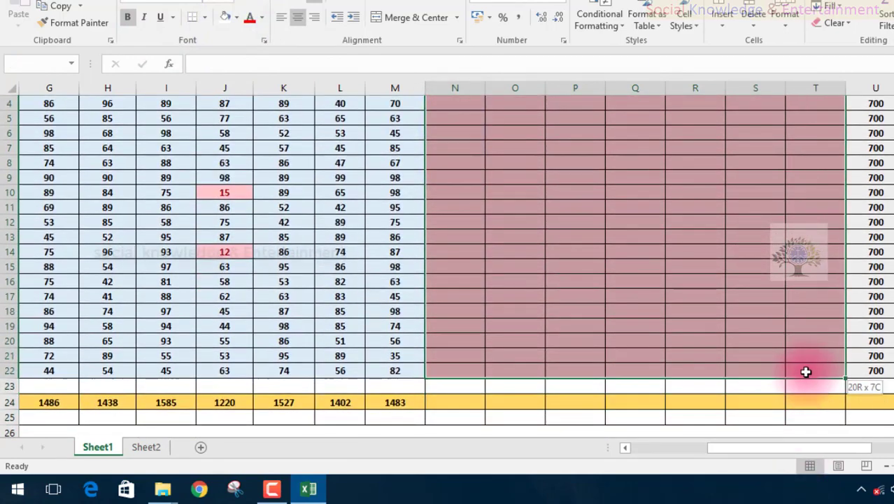
{"action": "left_click", "coordinate": [247, 25]}
{"action": "left_click", "coordinate": [238, 19]}
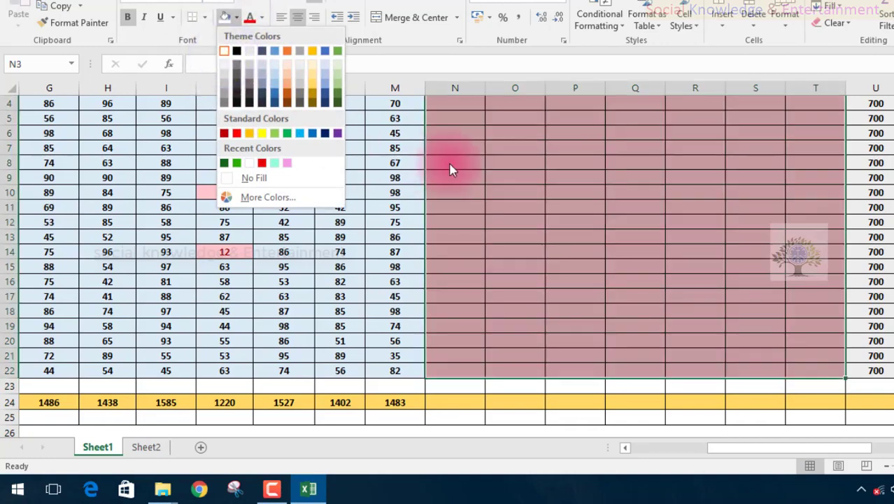
{"action": "left_click", "coordinate": [591, 27]}
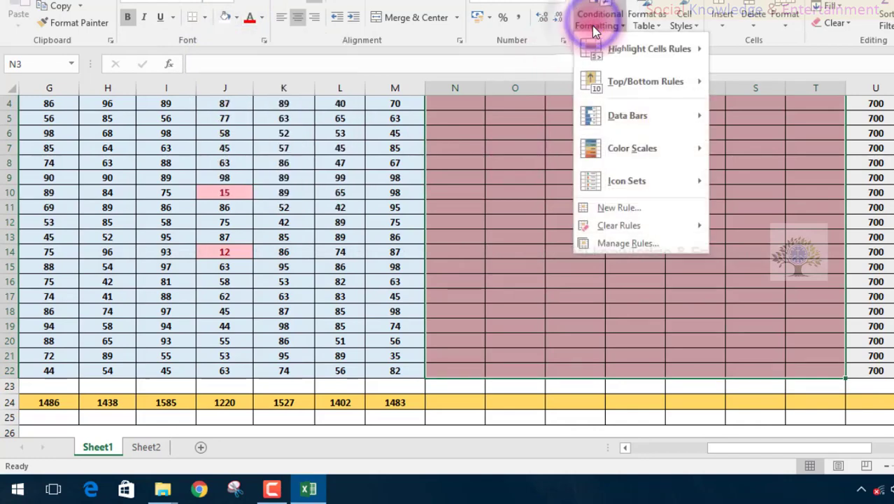
{"action": "mouse_move", "coordinate": [625, 45]}
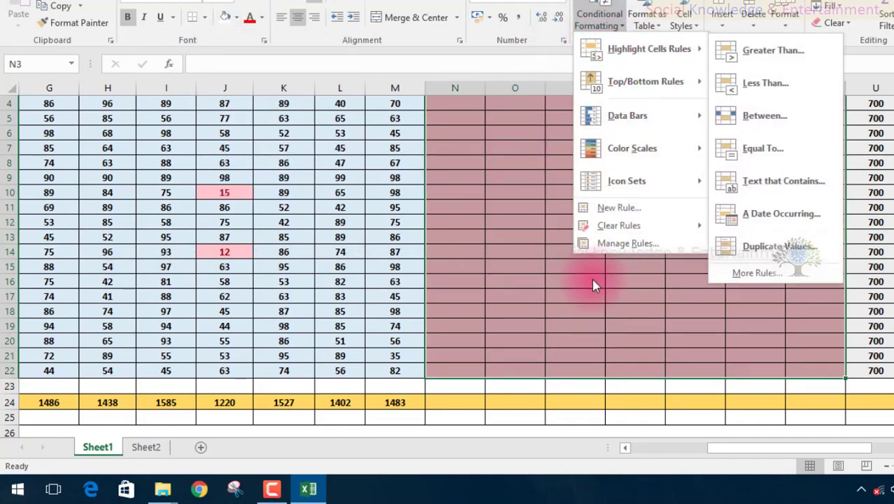
{"action": "mouse_move", "coordinate": [593, 225]}
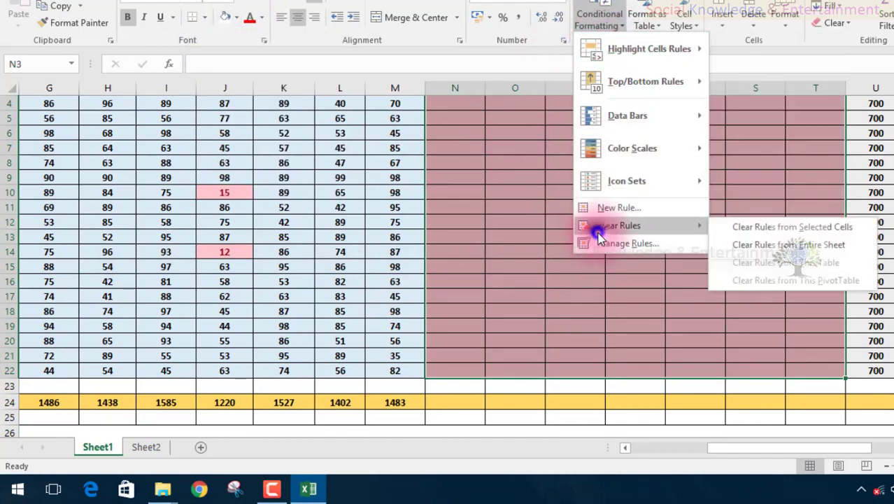
{"action": "left_click", "coordinate": [738, 227]}
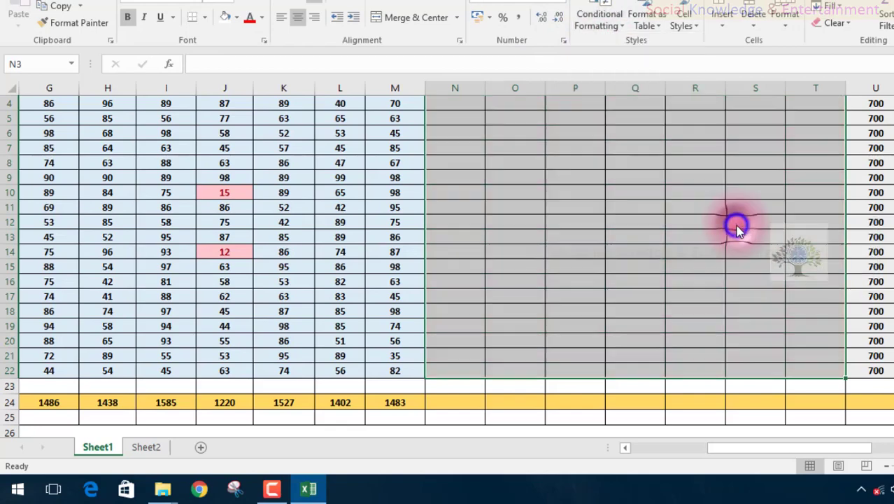
{"action": "scroll", "coordinate": [559, 171], "scroll_direction": "up", "scroll_amount": 1}
Copy the subject headers Gujarati through Computer from G2:M2 into N2:T2.
{"action": "left_click", "coordinate": [559, 171]}
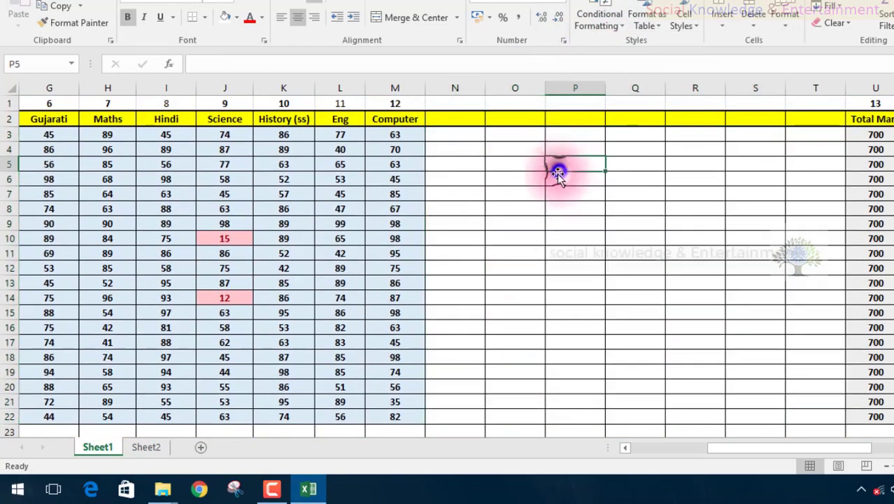
{"action": "left_click", "coordinate": [474, 143]}
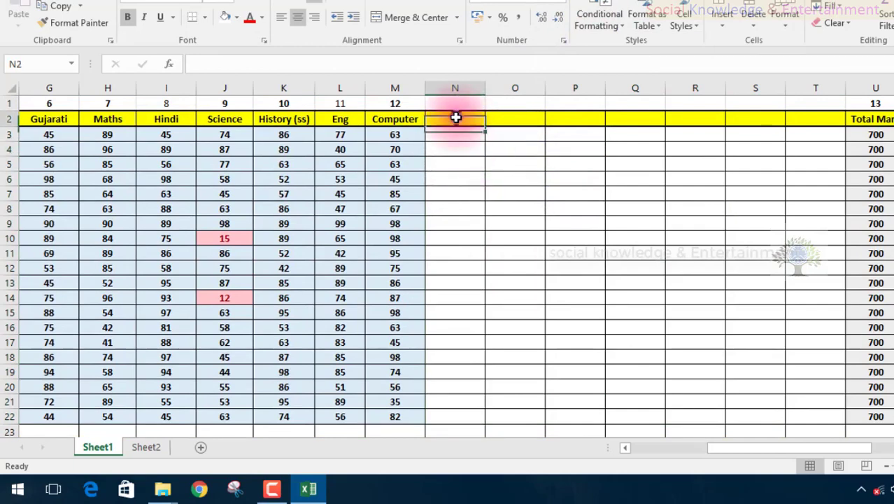
{"action": "left_click", "coordinate": [62, 119]}
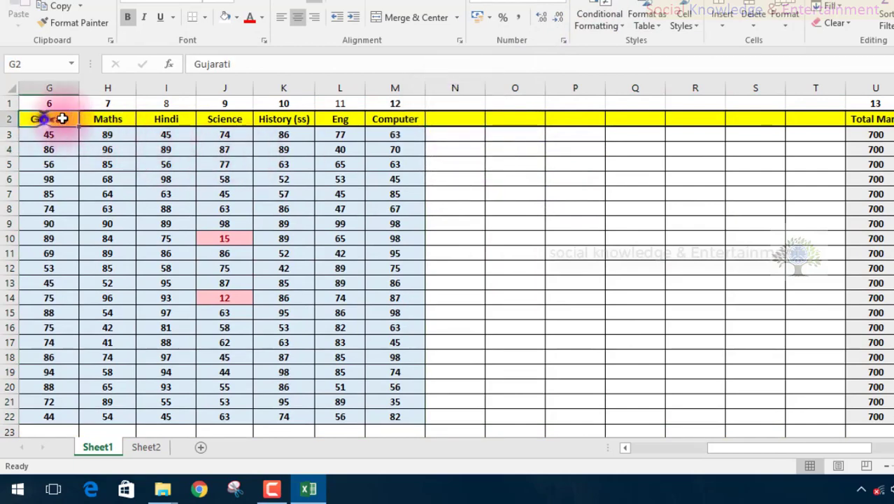
{"action": "left_click_drag", "start_coordinate": [62, 119], "coordinate": [386, 114]}
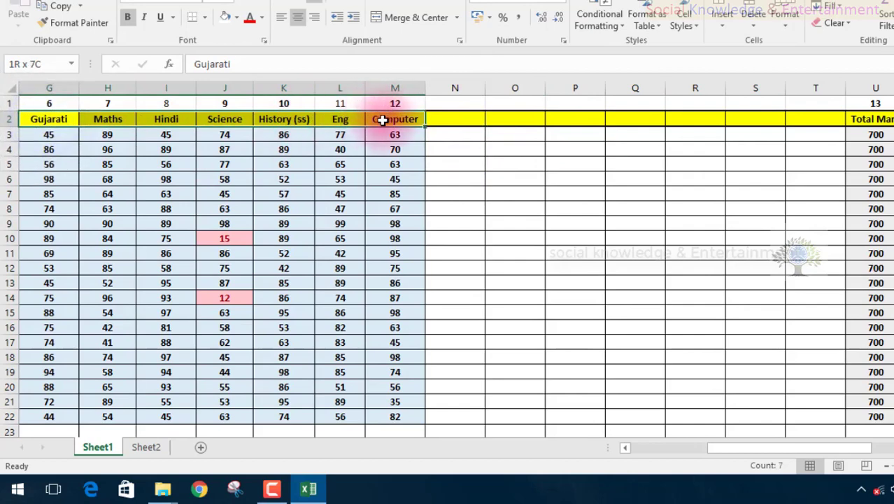
{"action": "key", "text": "ctrl+c"}
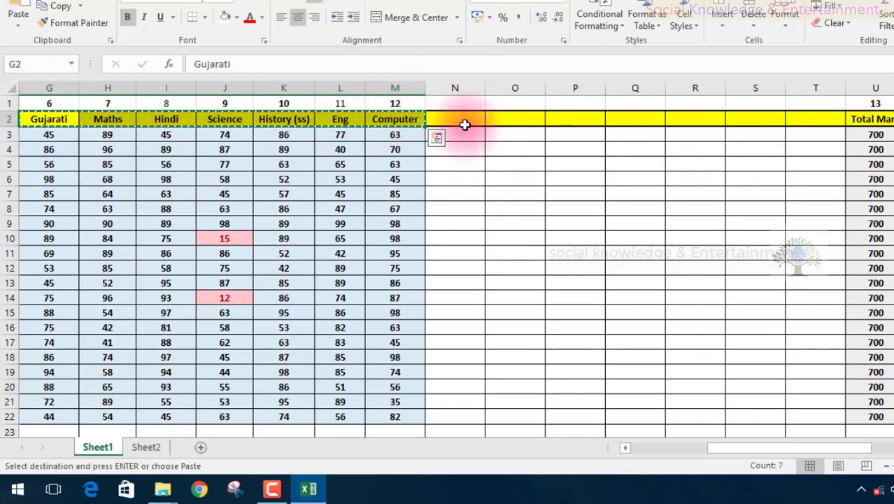
{"action": "left_click_drag", "start_coordinate": [464, 125], "coordinate": [802, 114]}
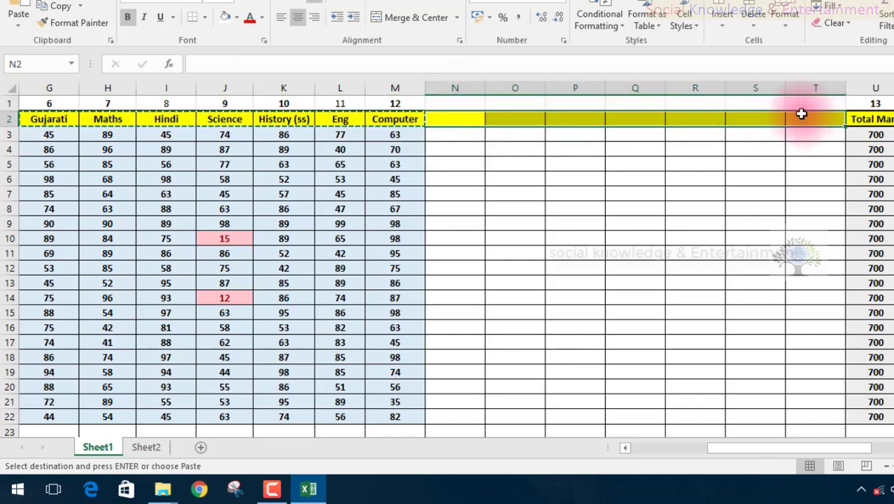
{"action": "key", "text": "ctrl+v"}
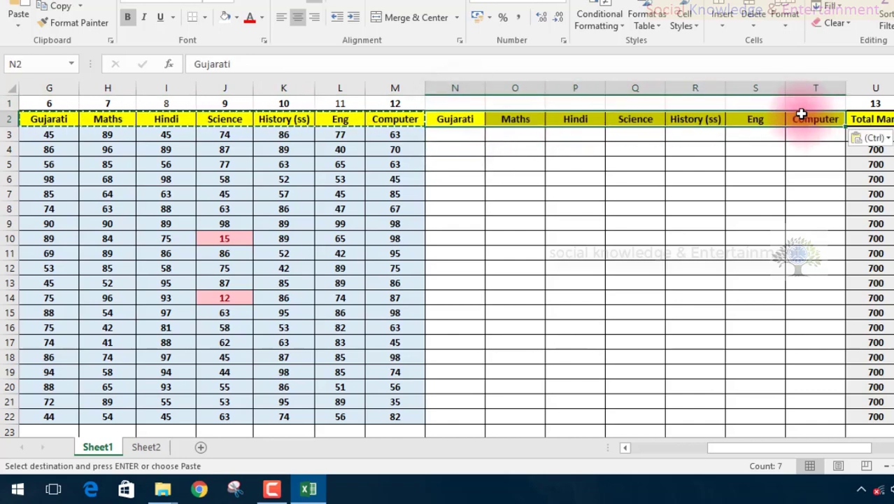
{"action": "left_click", "coordinate": [698, 196]}
{"action": "key", "text": "Escape"}
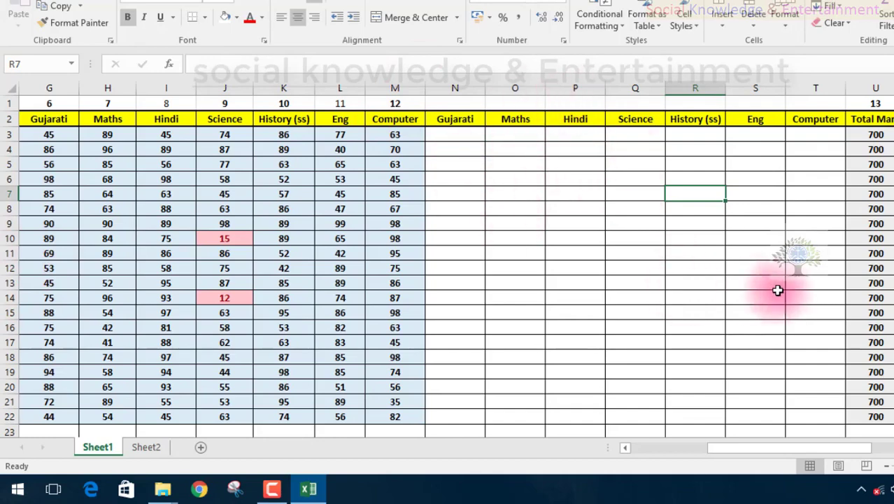
{"action": "left_click_drag", "start_coordinate": [818, 448], "coordinate": [885, 451]}
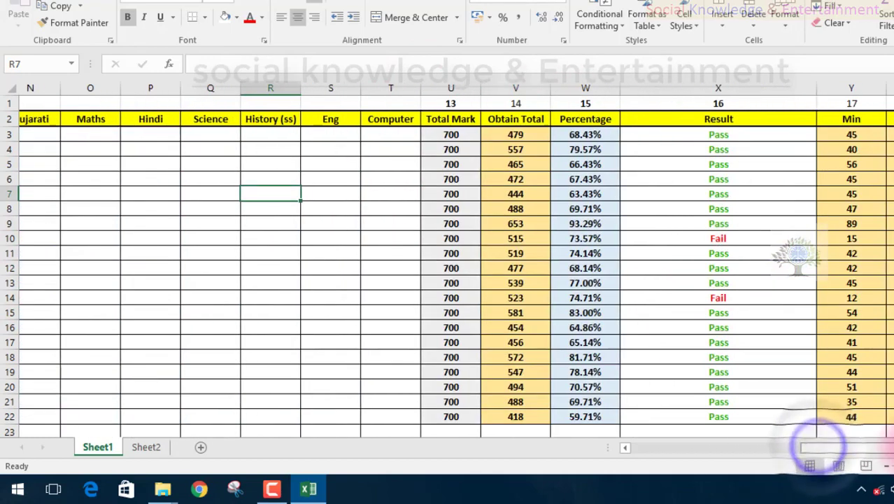
{"action": "left_click", "coordinate": [704, 135]}
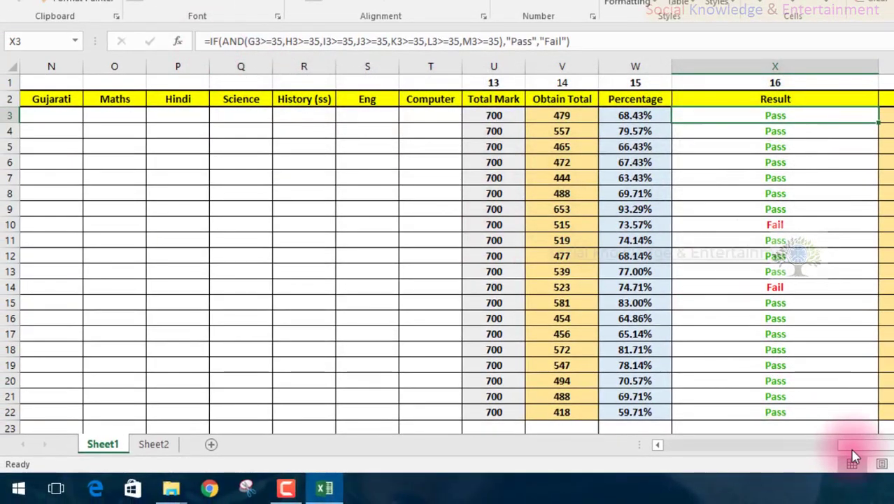
{"action": "left_click_drag", "start_coordinate": [853, 453], "coordinate": [731, 458]}
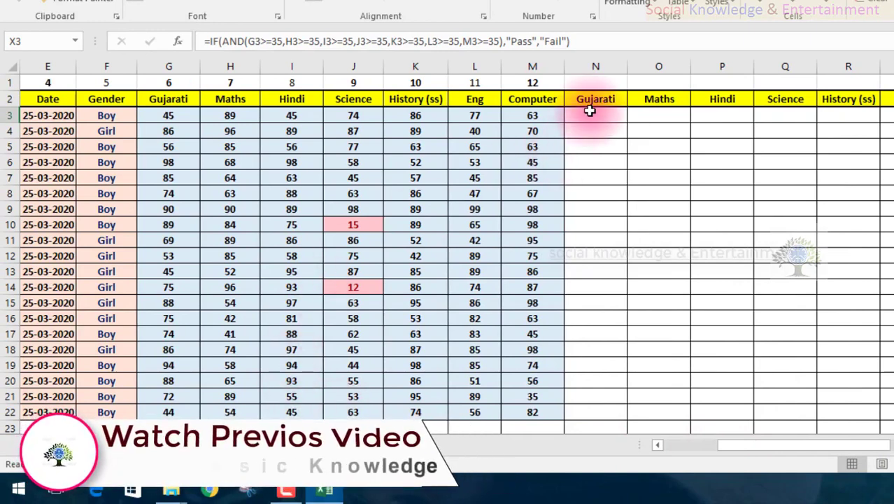
{"action": "left_click", "coordinate": [590, 111]}
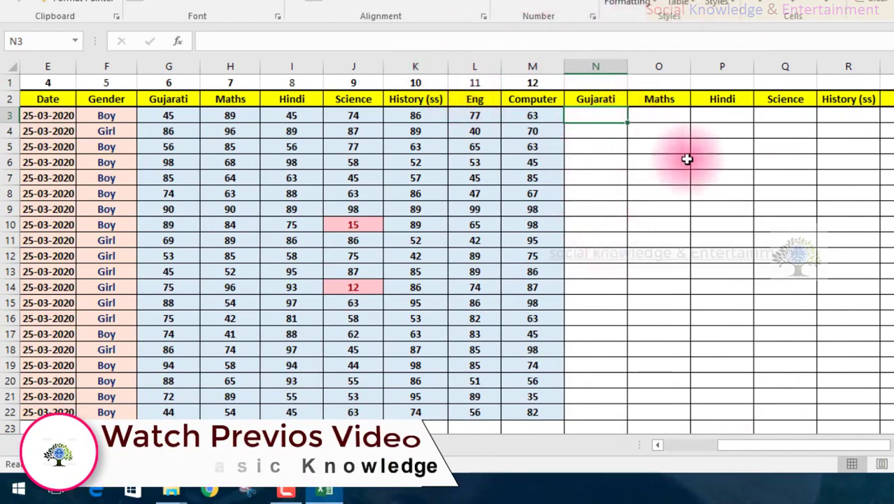
{"action": "left_click", "coordinate": [593, 133]}
{"action": "left_click", "coordinate": [592, 117]}
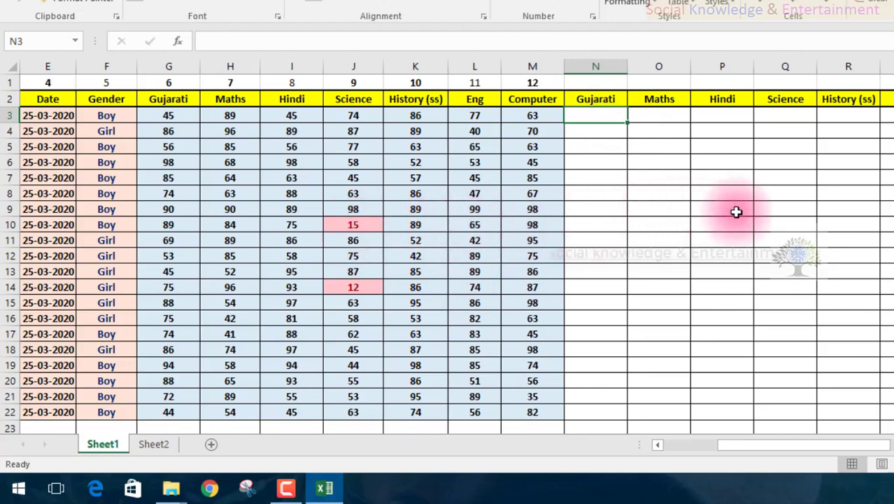
{"action": "left_click", "coordinate": [780, 219]}
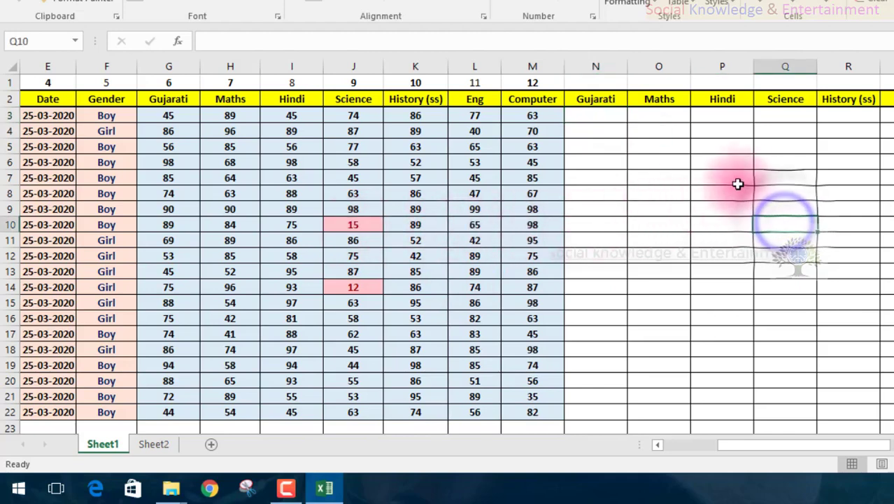
{"action": "left_click", "coordinate": [780, 146]}
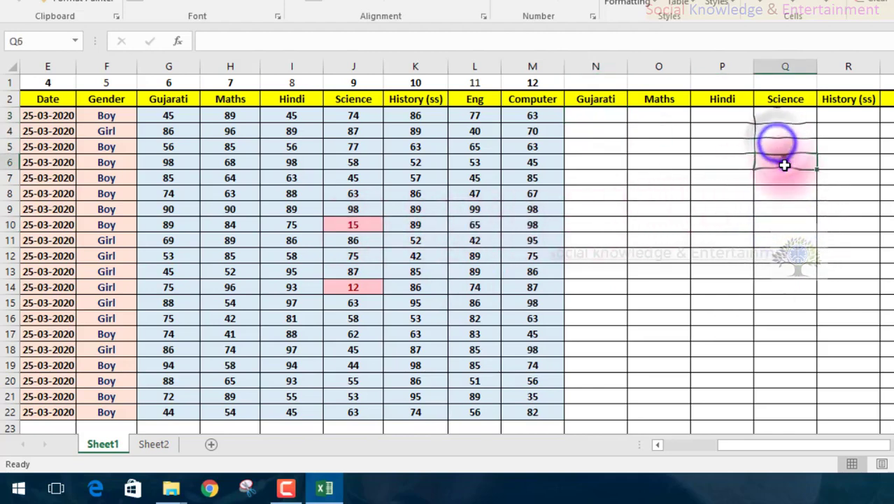
{"action": "left_click", "coordinate": [590, 116]}
{"action": "mouse_move", "coordinate": [590, 117]}
{"action": "left_mouse_down"}
{"action": "mouse_move", "coordinate": [893, 302]}
{"action": "mouse_move", "coordinate": [889, 383]}
{"action": "left_mouse_up"}
{"action": "left_click", "coordinate": [635, 189]}
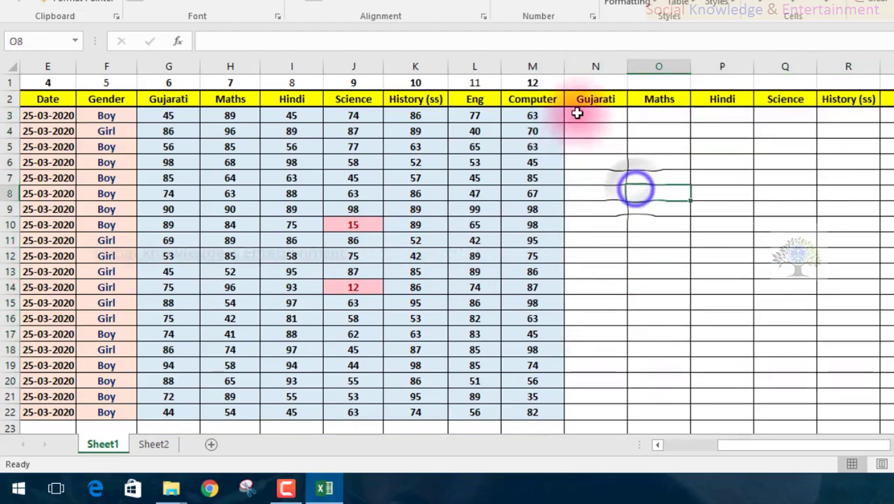
{"action": "left_click", "coordinate": [576, 112]}
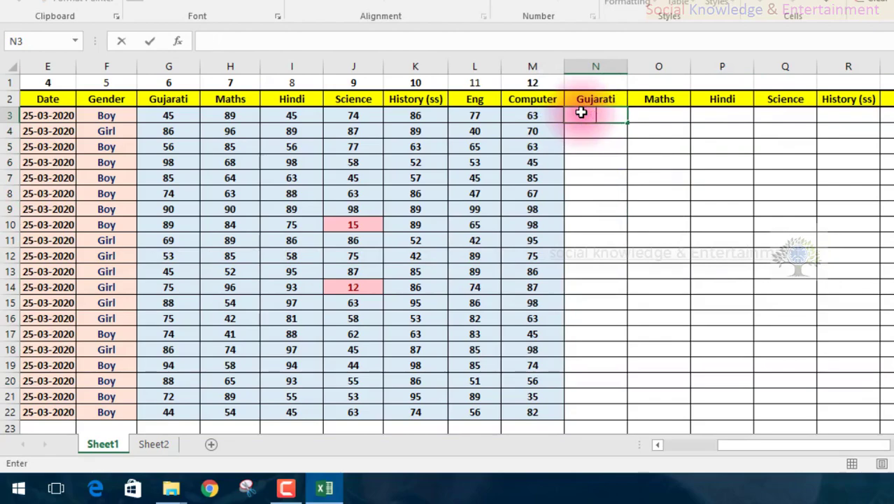
Start an IF formula in N3 that checks whether G3 is at least 35.
{"action": "type", "text": "=i"}
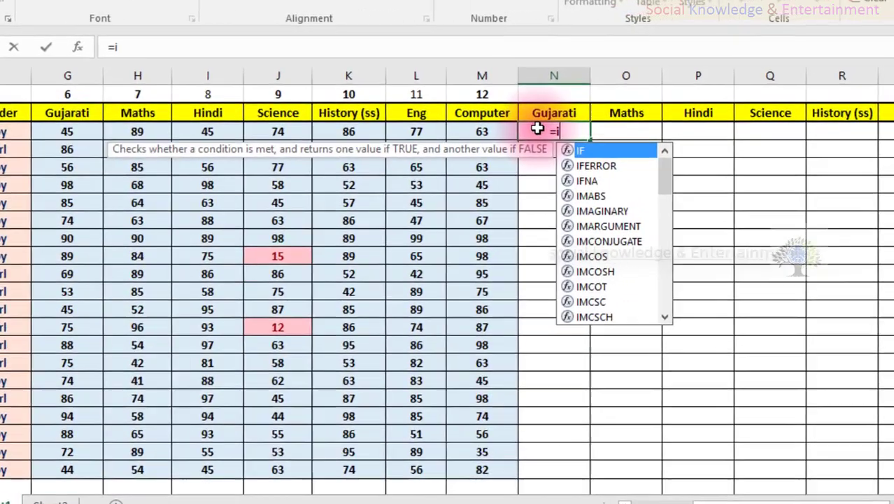
{"action": "type", "text": "f"}
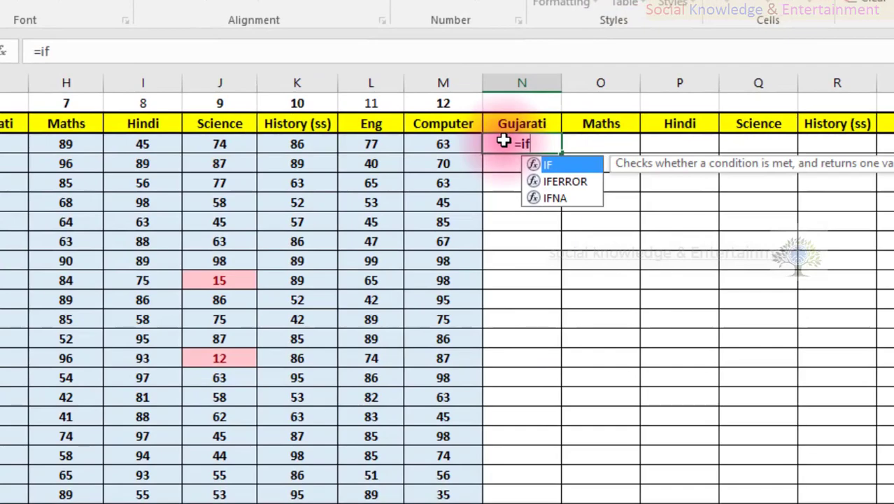
{"action": "type", "text": "("}
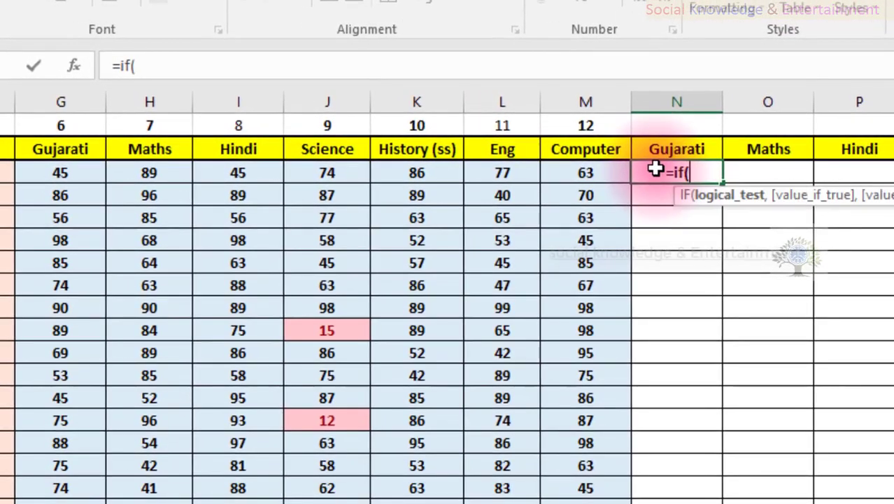
{"action": "left_click", "coordinate": [40, 177]}
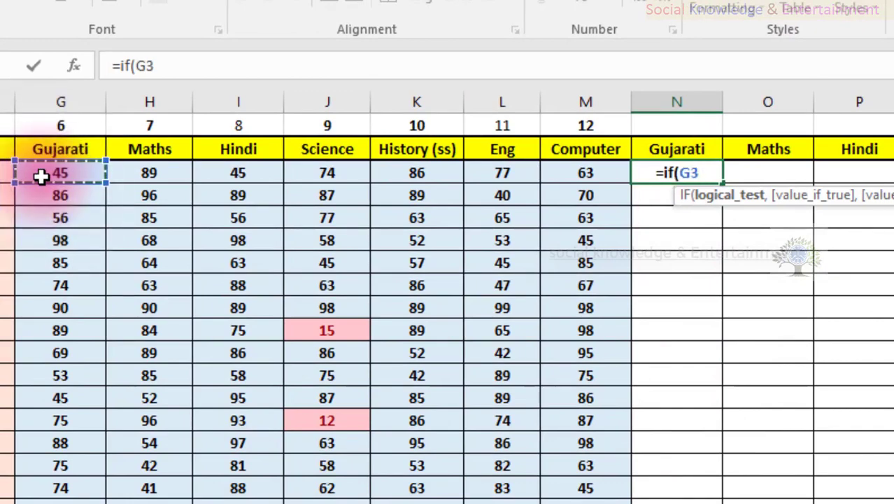
{"action": "type", "text": ">"}
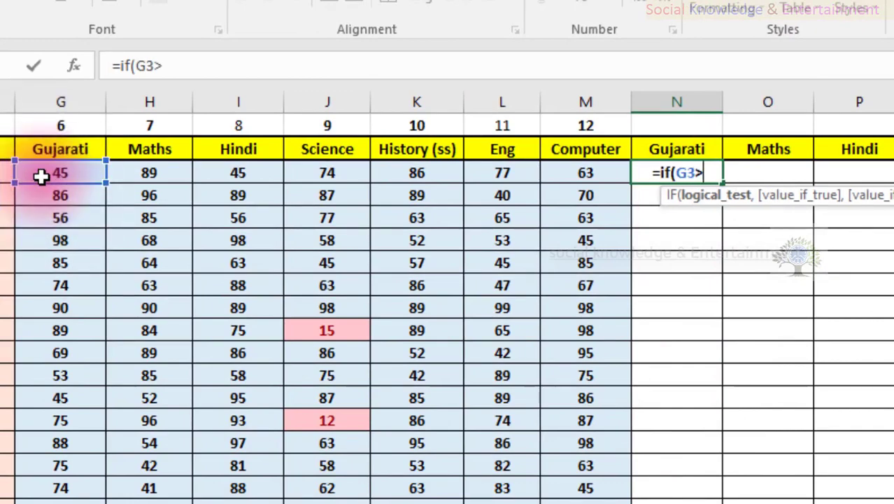
{"action": "type", "text": "=35"}
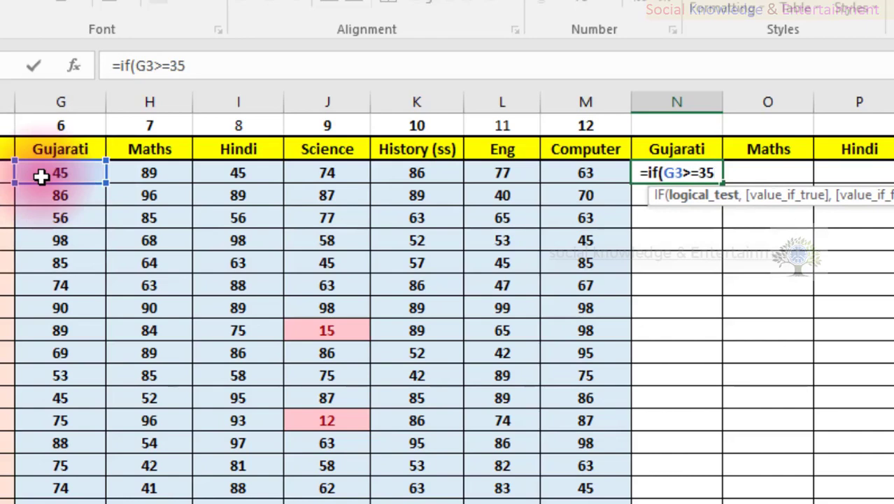
{"action": "type", "text": ","}
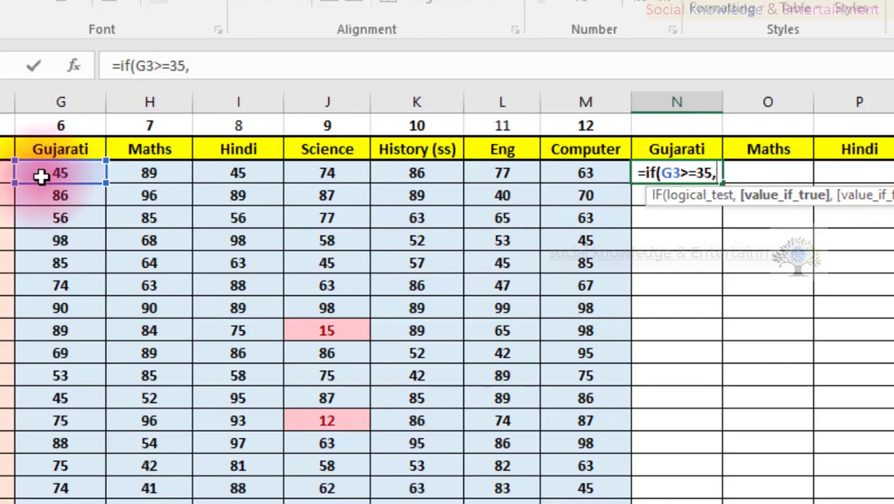
{"action": "type", "text": "\"\""}
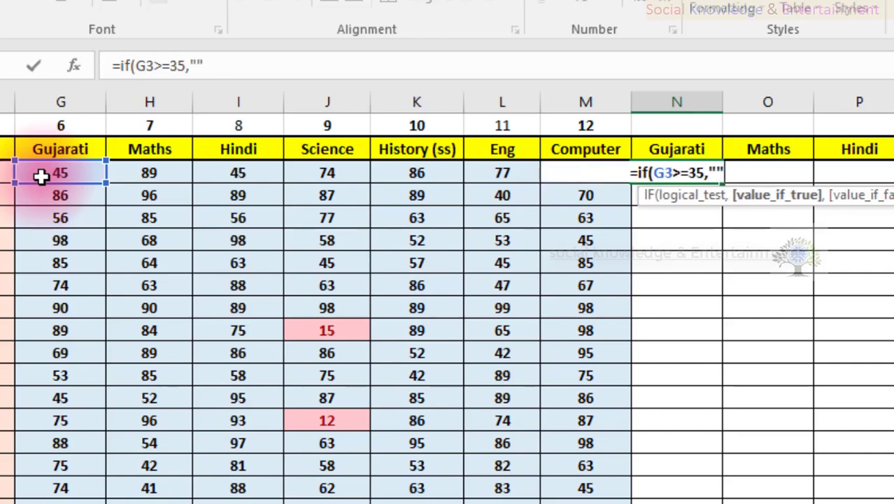
{"action": "type", "text": ","}
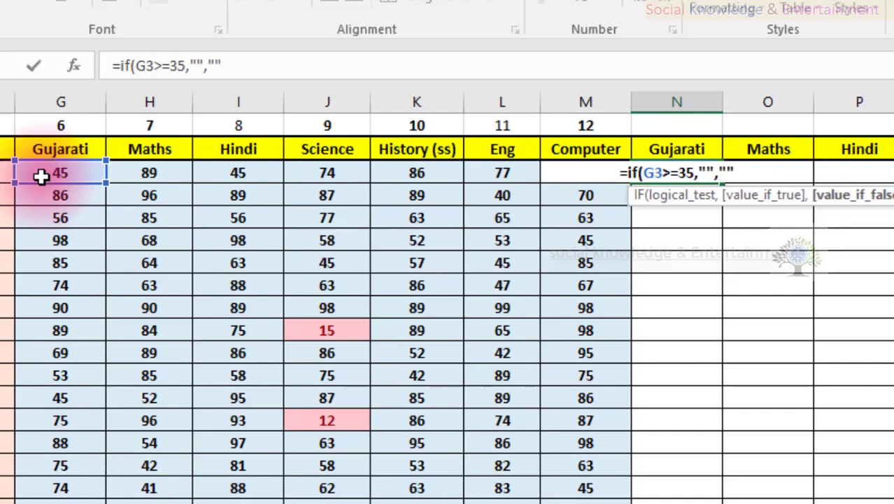
{"action": "key", "text": "Escape"}
{"action": "key", "text": "Left"}
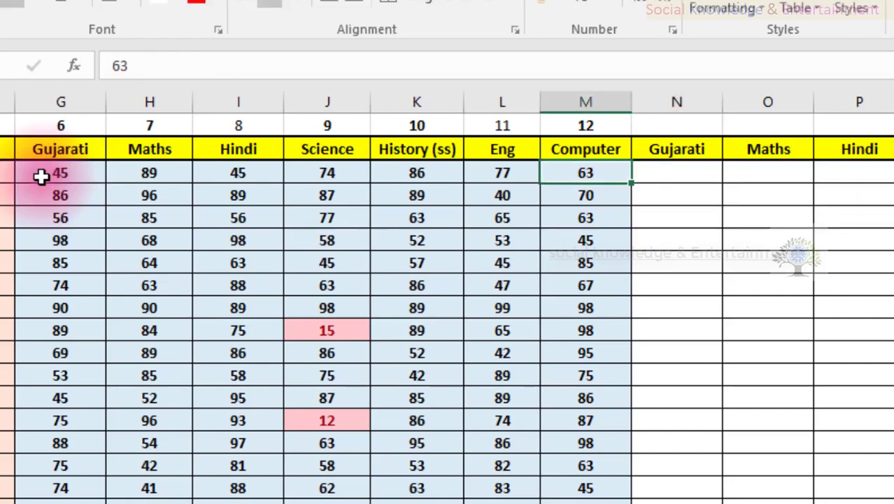
Complete N3's formula as =IF(G3>=35,"","Gujarati") and commit it.
{"action": "left_click", "coordinate": [678, 168]}
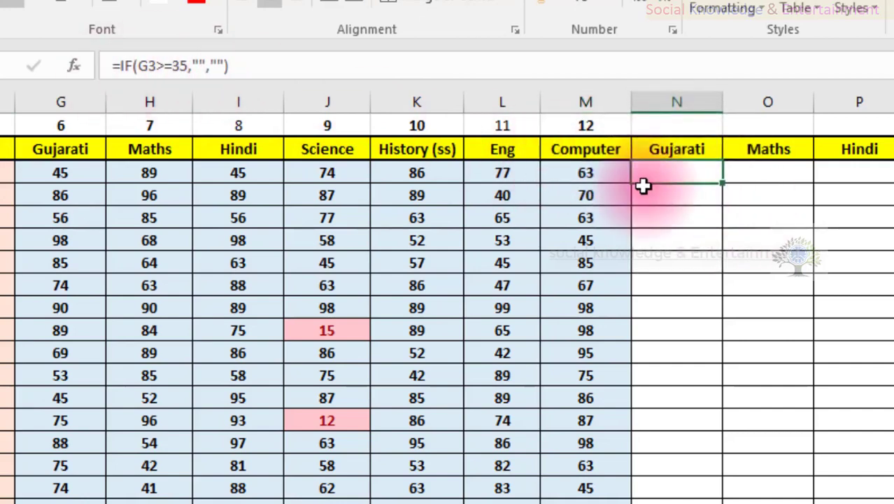
{"action": "double_click", "coordinate": [686, 169]}
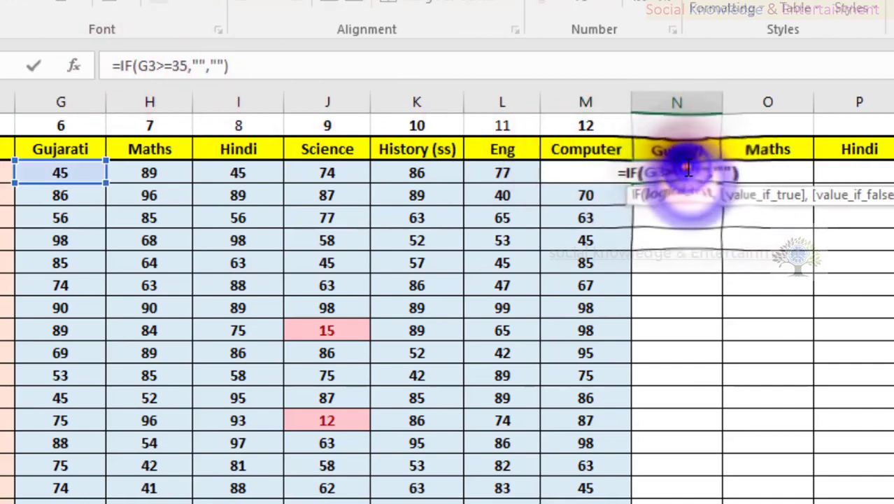
{"action": "left_click", "coordinate": [721, 170]}
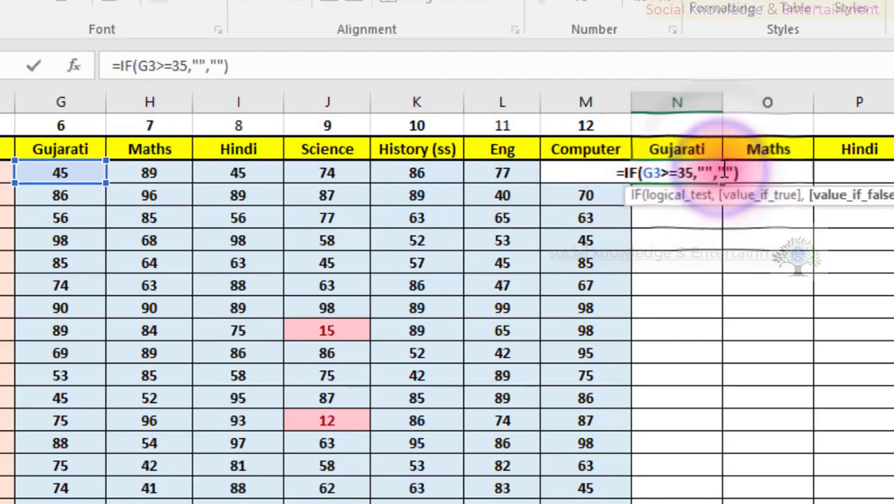
{"action": "left_click", "coordinate": [723, 170]}
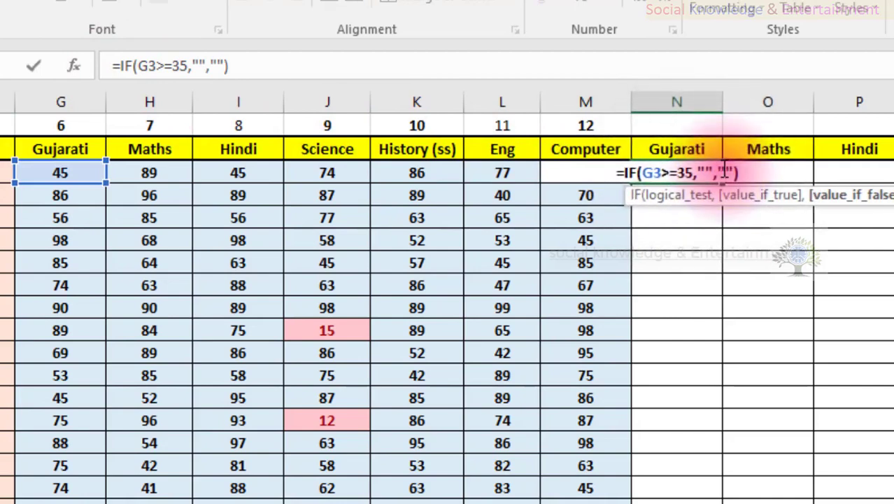
{"action": "type", "text": "Guja"}
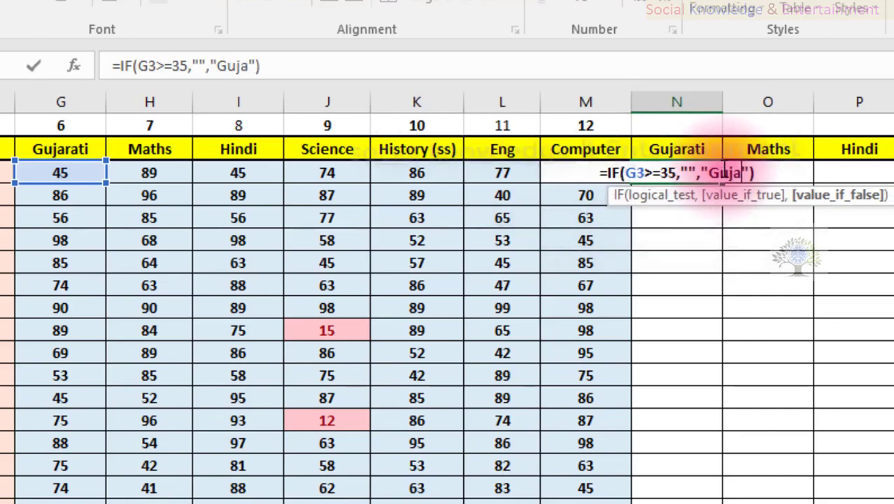
{"action": "type", "text": "rati"}
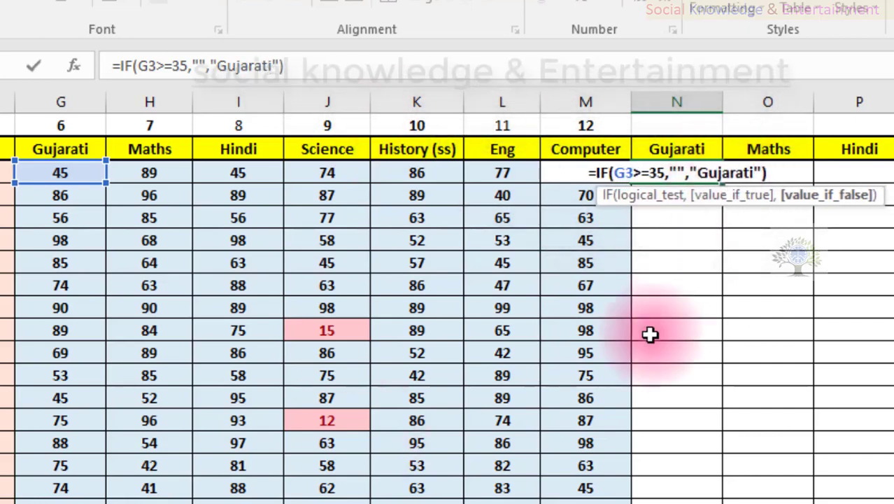
{"action": "key", "text": "Return"}
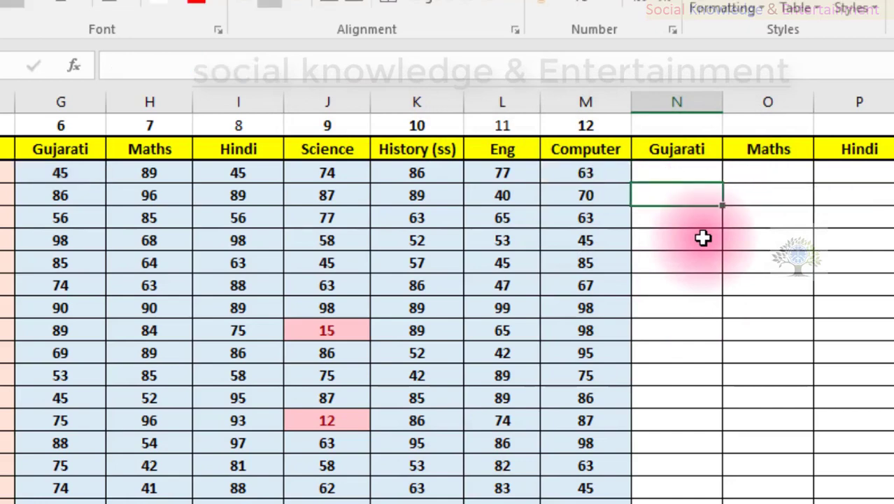
Change the first student's Gujarati mark in G3 to 12 so N3 shows Gujarati.
{"action": "left_click", "coordinate": [662, 174]}
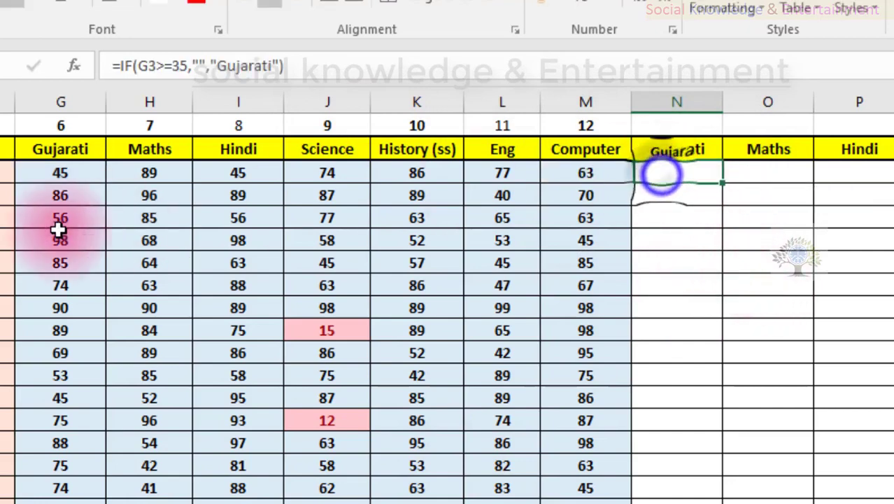
{"action": "left_click", "coordinate": [55, 174]}
{"action": "double_click", "coordinate": [54, 175]}
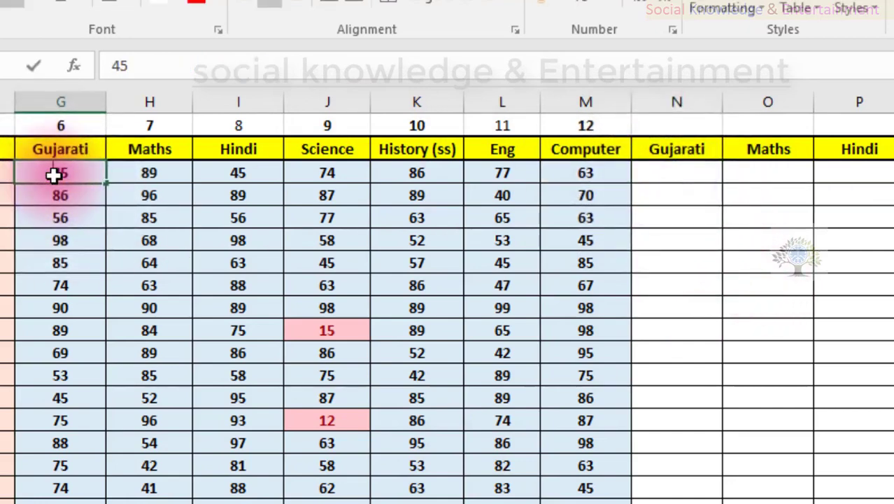
{"action": "type", "text": "12"}
{"action": "key", "text": "Return"}
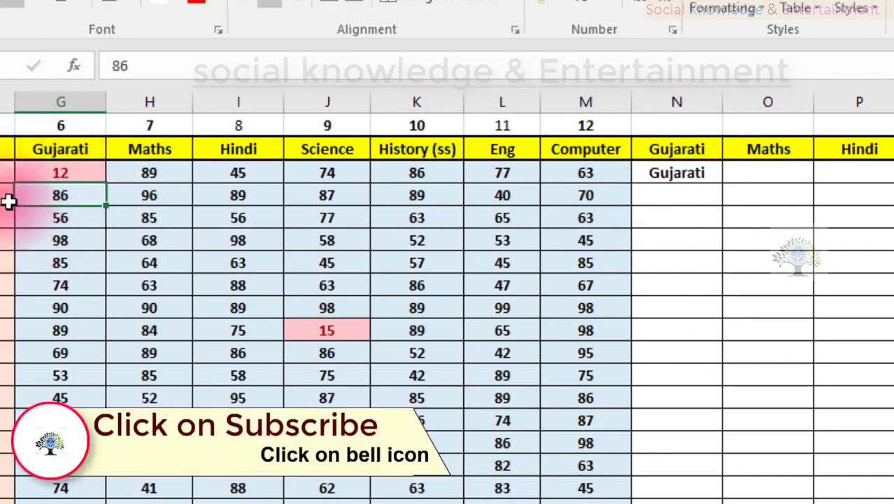
{"action": "left_click", "coordinate": [700, 174]}
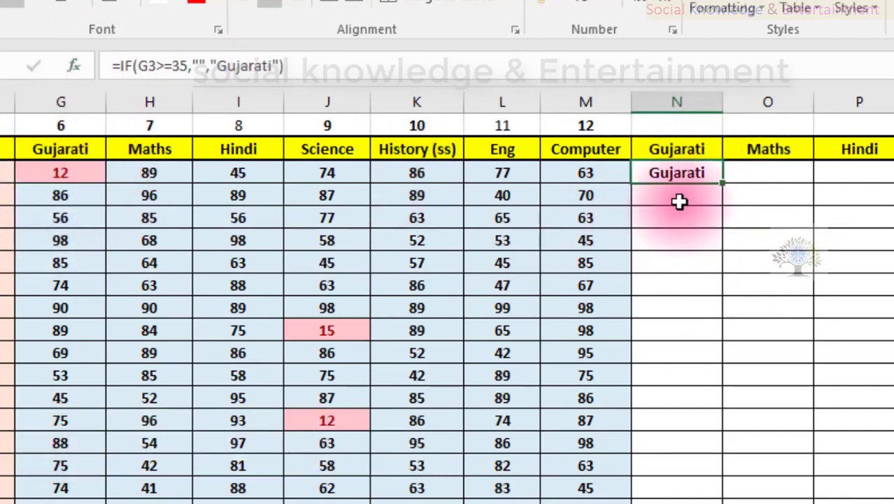
Fill N3's check formula down column N to row 22, then extend it into O3.
{"action": "left_click", "coordinate": [747, 173]}
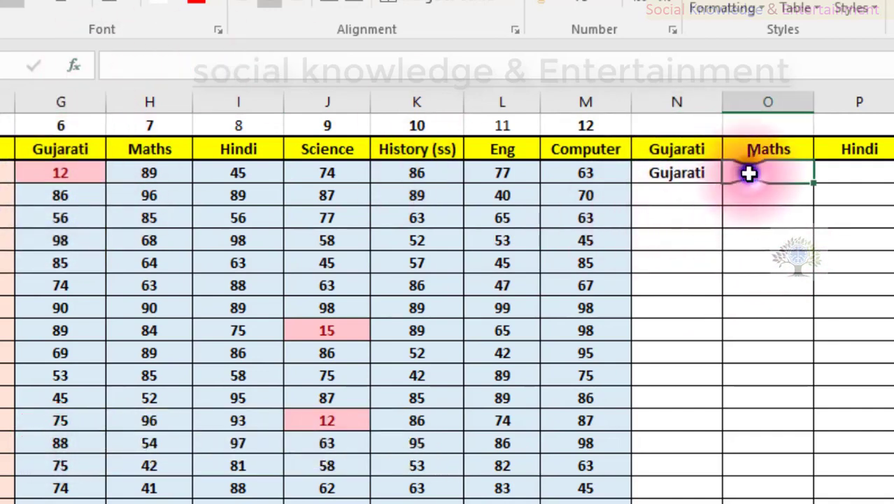
{"action": "left_click", "coordinate": [676, 175]}
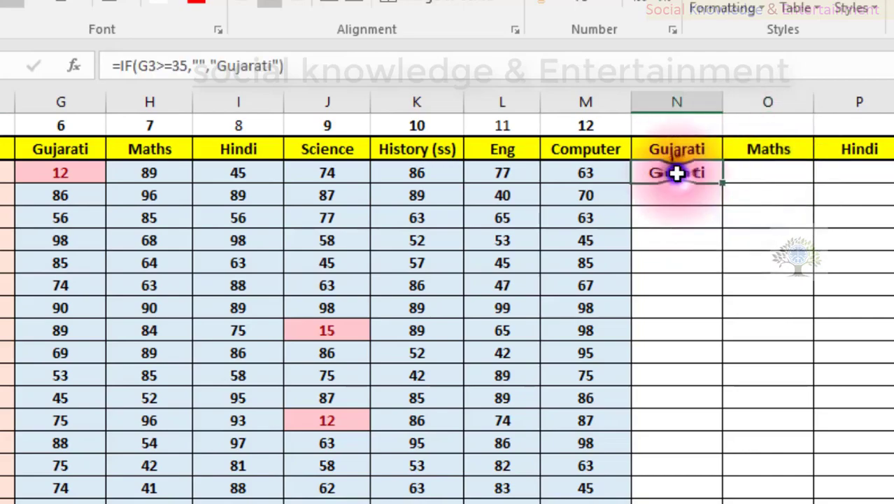
{"action": "left_click", "coordinate": [743, 172]}
{"action": "left_click", "coordinate": [682, 175]}
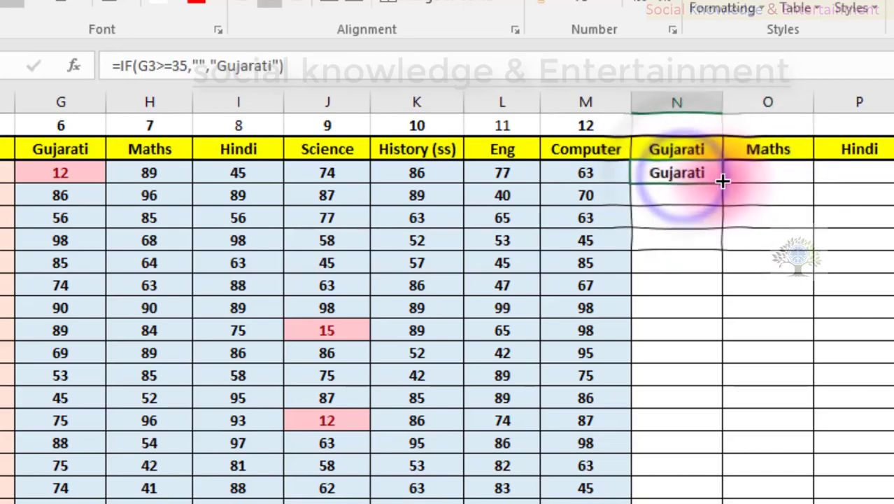
{"action": "double_click", "coordinate": [722, 183]}
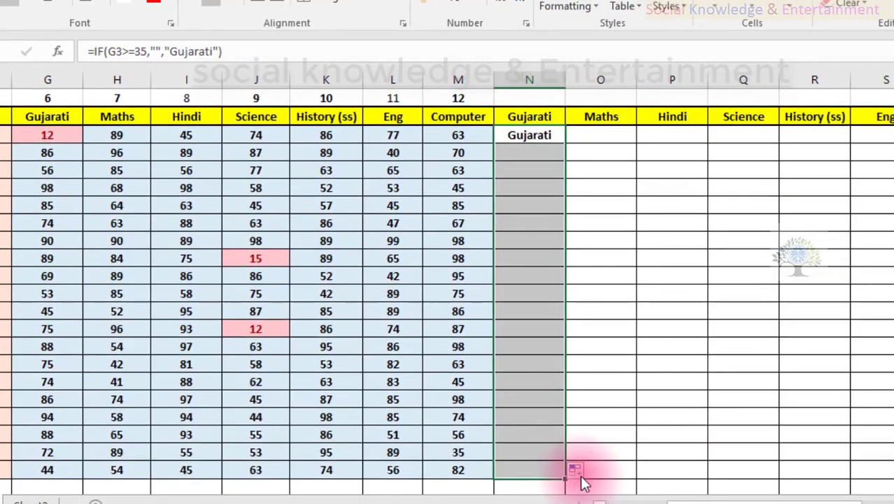
{"action": "left_click", "coordinate": [559, 250]}
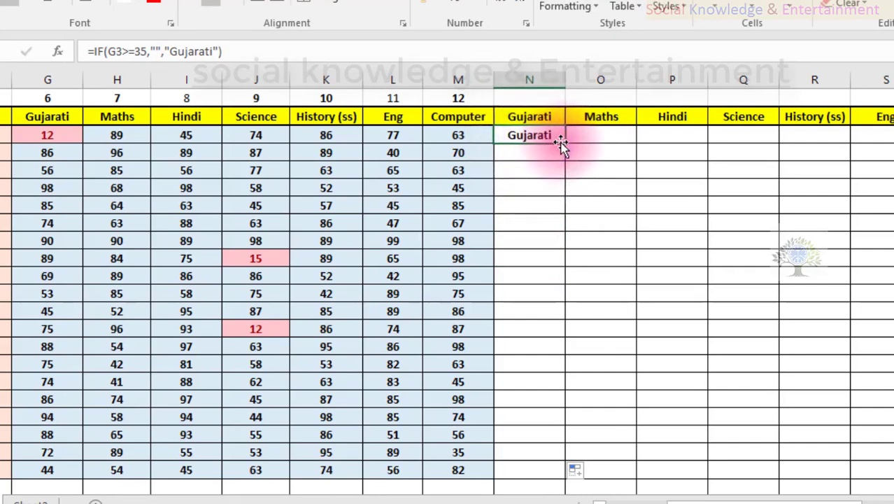
{"action": "left_click_drag", "start_coordinate": [564, 142], "coordinate": [594, 146]}
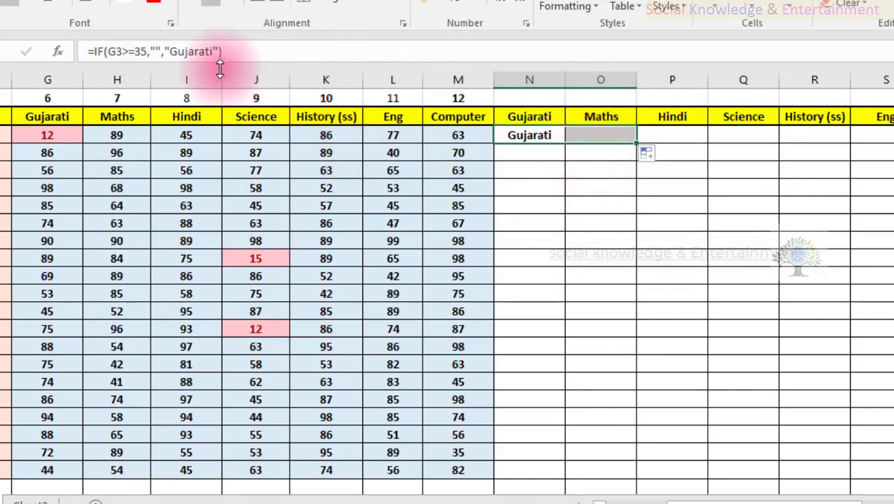
Edit O3's formula to flag Maths when the H3 mark is below 35.
{"action": "double_click", "coordinate": [601, 138]}
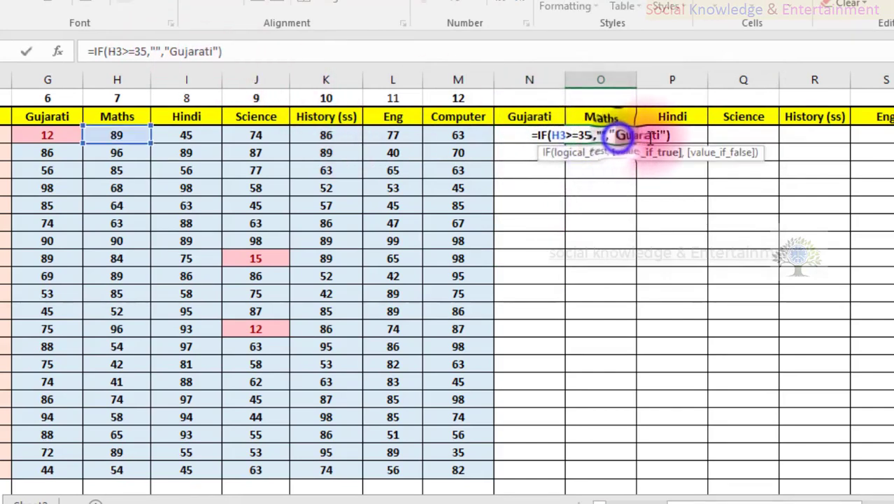
{"action": "left_click_drag", "start_coordinate": [619, 137], "coordinate": [662, 138]}
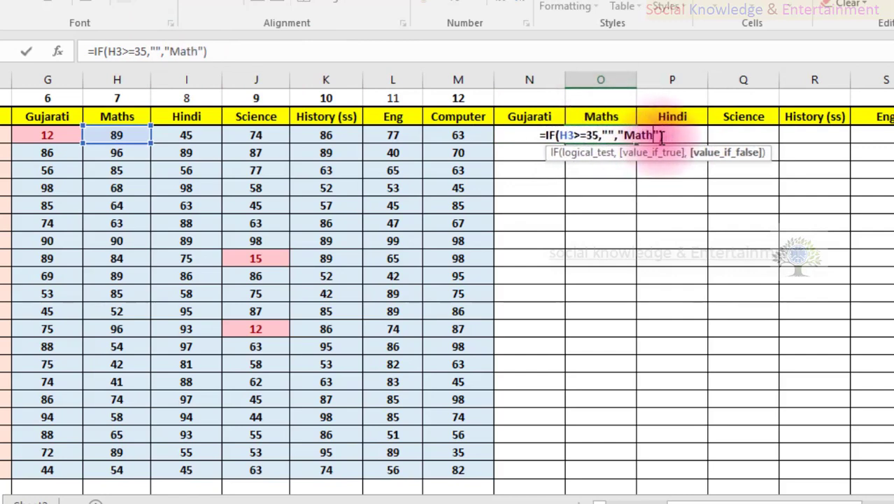
{"action": "left_click", "coordinate": [672, 185]}
{"action": "left_click", "coordinate": [600, 142]}
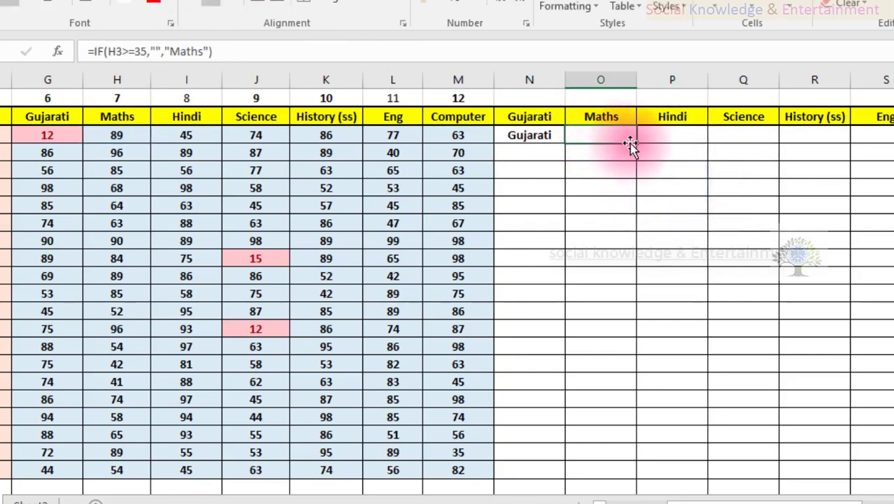
Copy the check formula into P3 and Q3, labelling them Hindi and Science.
{"action": "left_click_drag", "start_coordinate": [638, 143], "coordinate": [677, 142]}
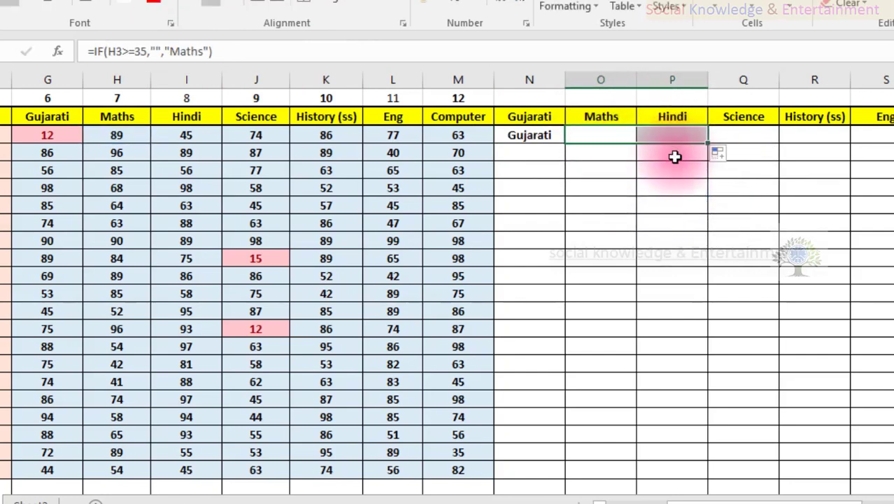
{"action": "left_click", "coordinate": [672, 170]}
{"action": "left_click", "coordinate": [673, 135]}
{"action": "double_click", "coordinate": [673, 135]}
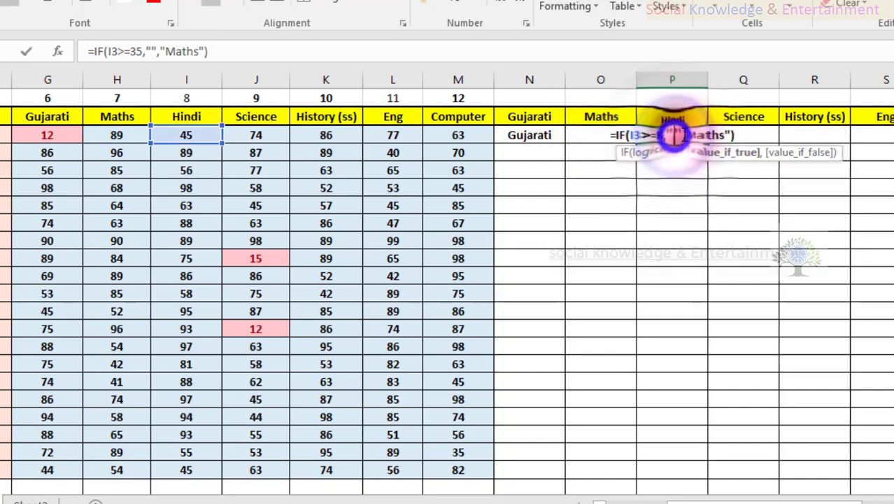
{"action": "left_click_drag", "start_coordinate": [691, 135], "coordinate": [727, 135]}
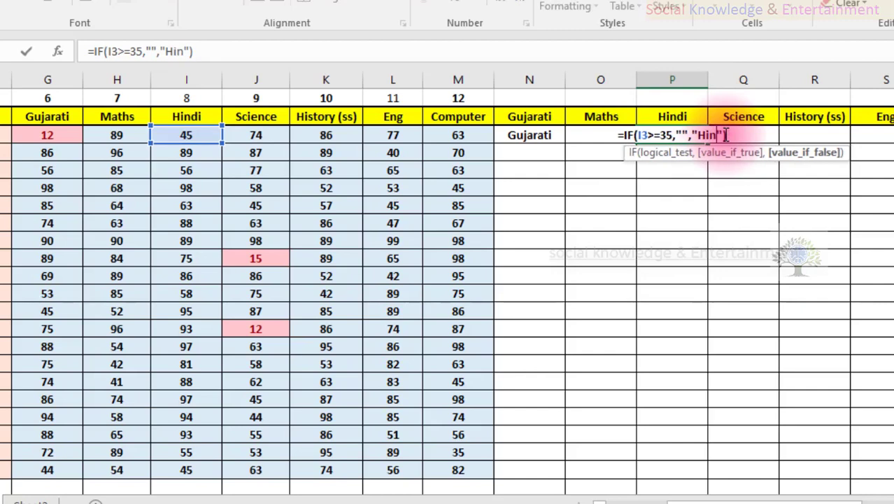
{"action": "left_click", "coordinate": [689, 202]}
{"action": "left_click", "coordinate": [684, 135]}
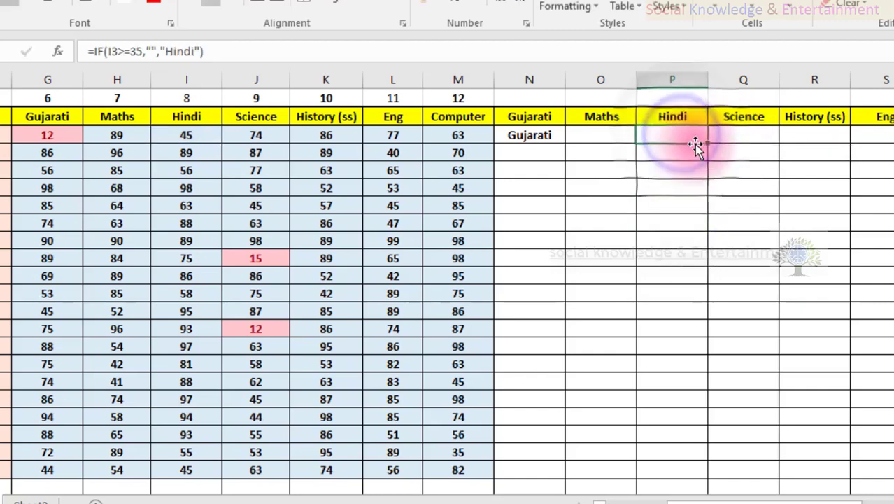
{"action": "left_click_drag", "start_coordinate": [708, 144], "coordinate": [796, 137]}
{"action": "double_click", "coordinate": [740, 137]}
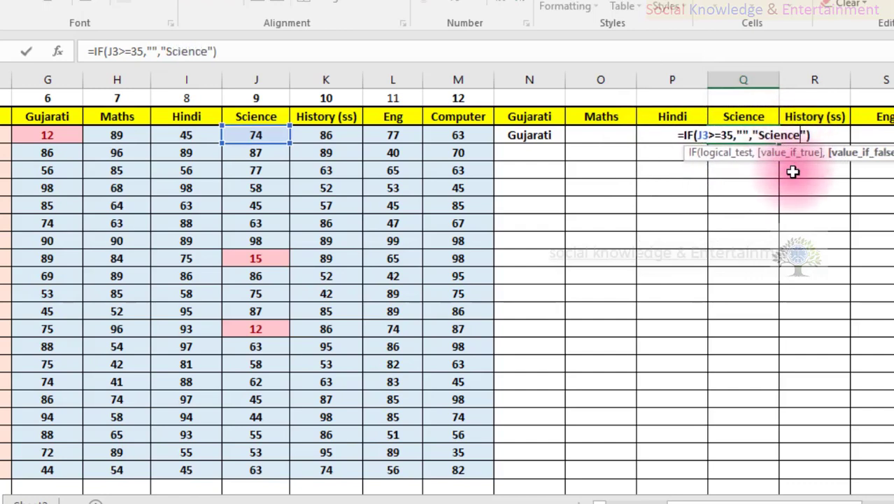
{"action": "left_click", "coordinate": [792, 171]}
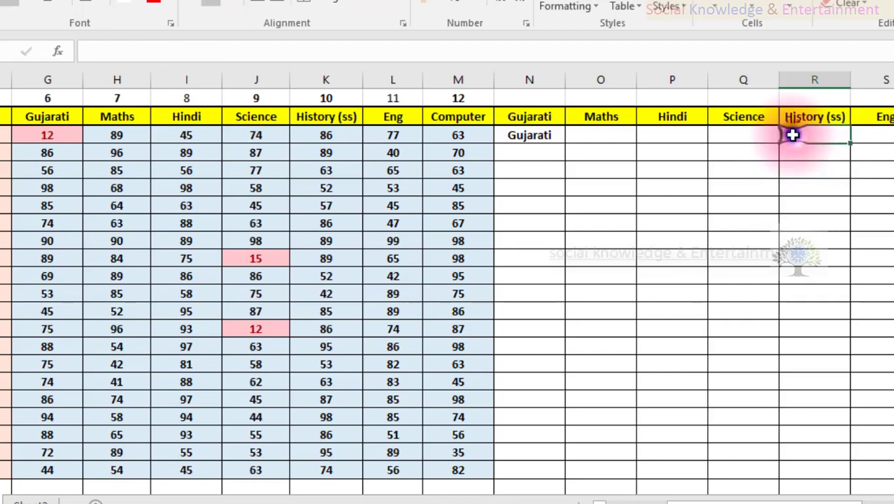
Copy the Science check from Q3 into R3 and change its subject name to History.
{"action": "key", "text": "Left"}
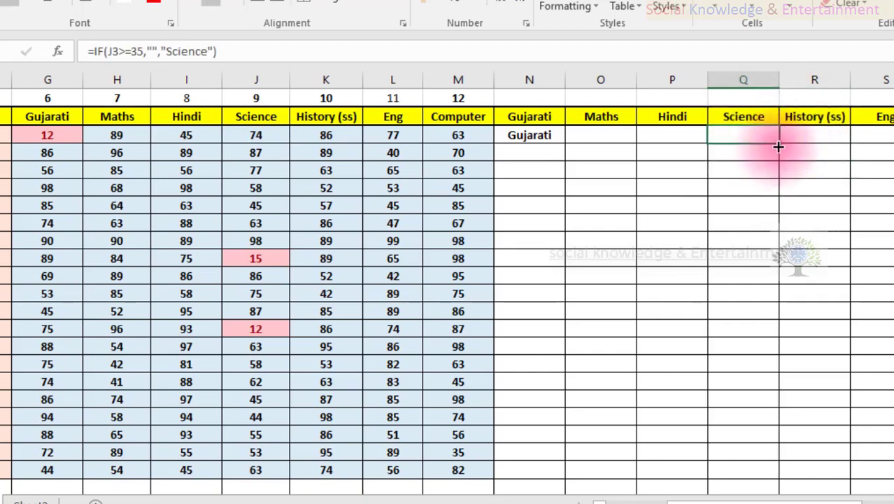
{"action": "left_click_drag", "start_coordinate": [777, 144], "coordinate": [834, 144]}
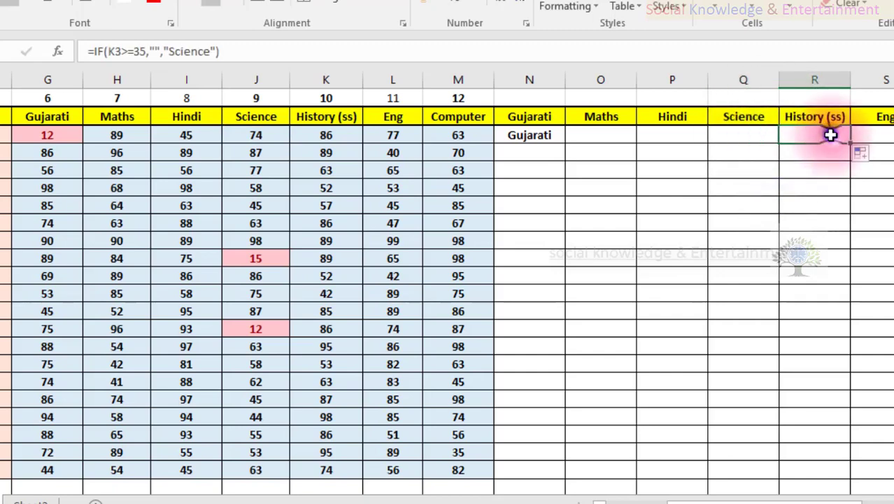
{"action": "double_click", "coordinate": [830, 135]}
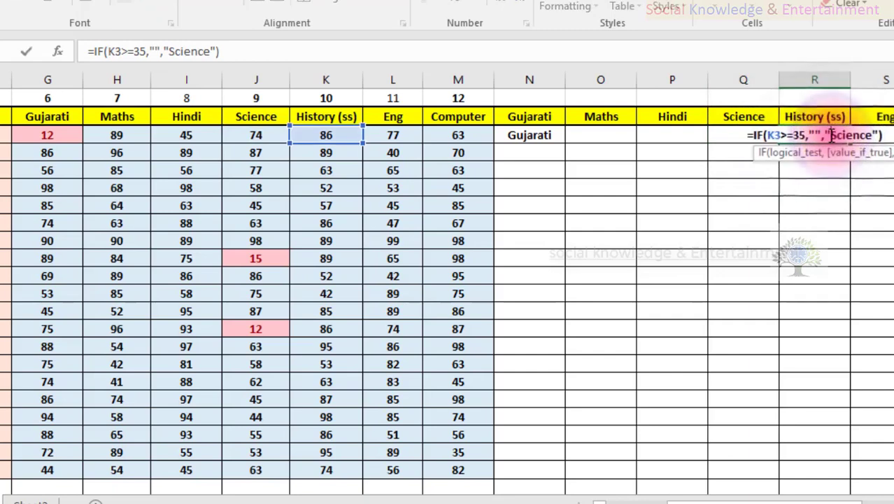
{"action": "left_click_drag", "start_coordinate": [831, 135], "coordinate": [873, 135]}
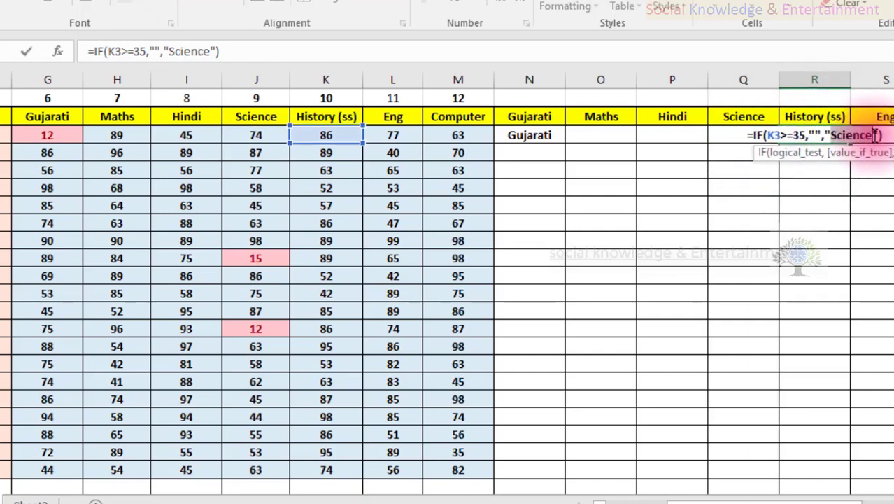
{"action": "type", "text": "History"}
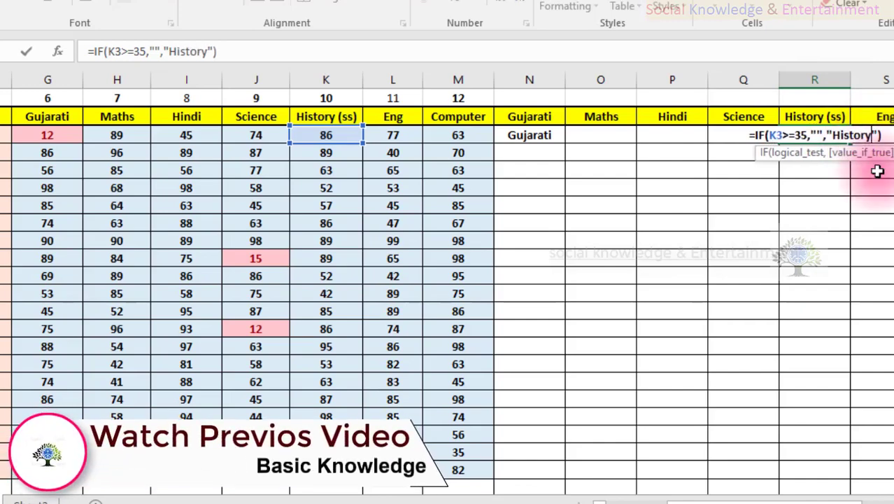
{"action": "left_click", "coordinate": [859, 191]}
Copy the check into S3 as the Eng test =IF(L3>=35,"","Eng").
{"action": "left_click", "coordinate": [679, 140]}
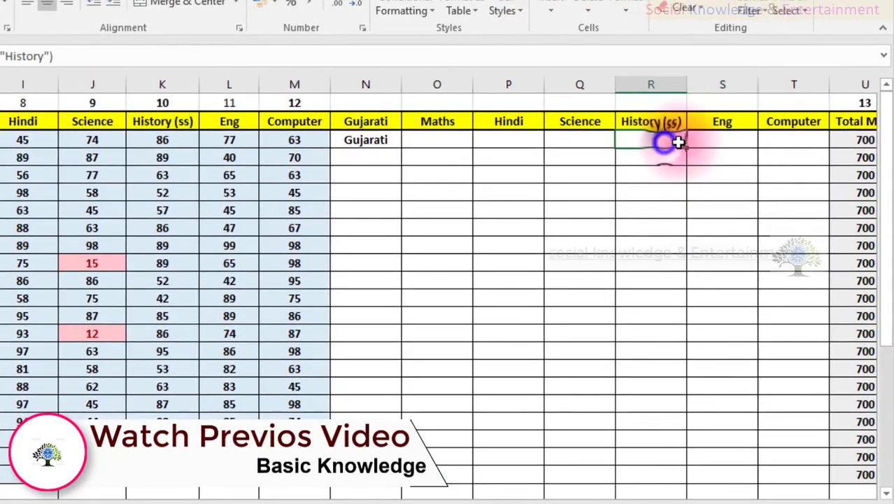
{"action": "left_click_drag", "start_coordinate": [680, 142], "coordinate": [737, 143]}
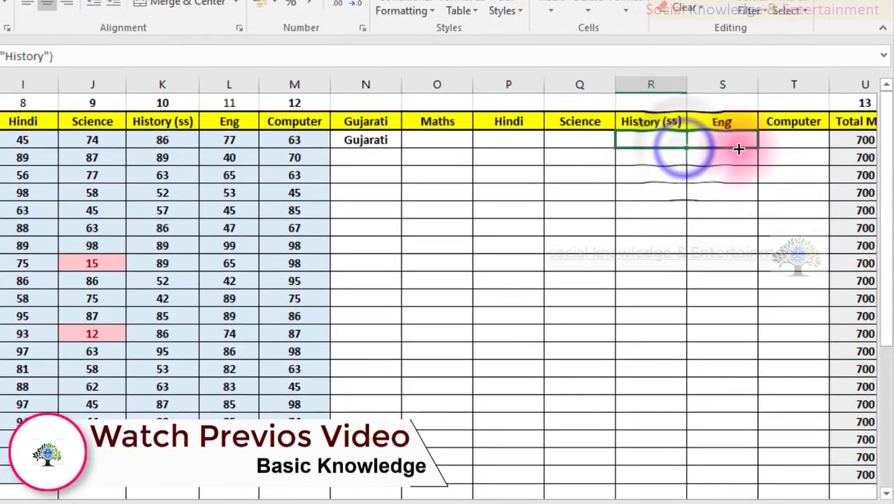
{"action": "double_click", "coordinate": [738, 142]}
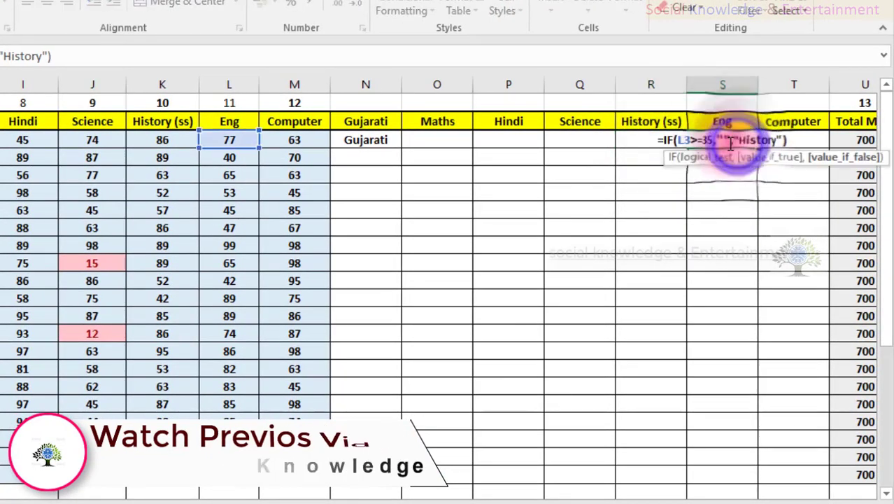
{"action": "left_click", "coordinate": [781, 142]}
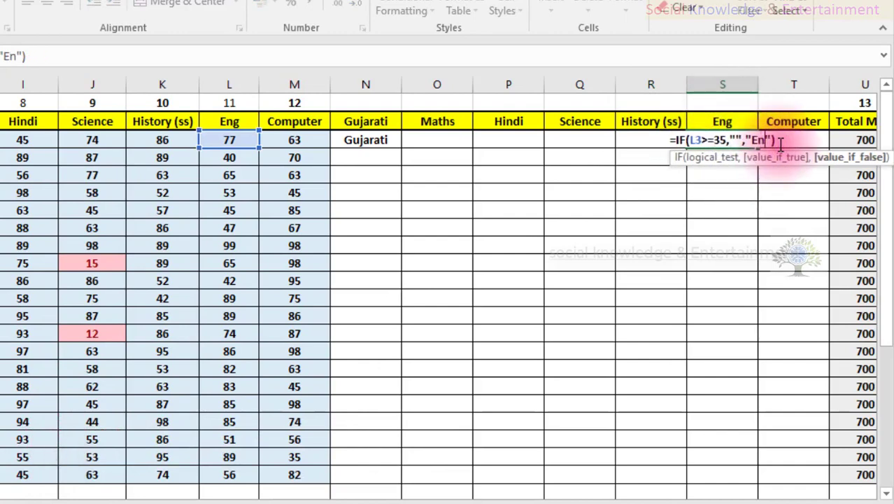
{"action": "left_click", "coordinate": [757, 179]}
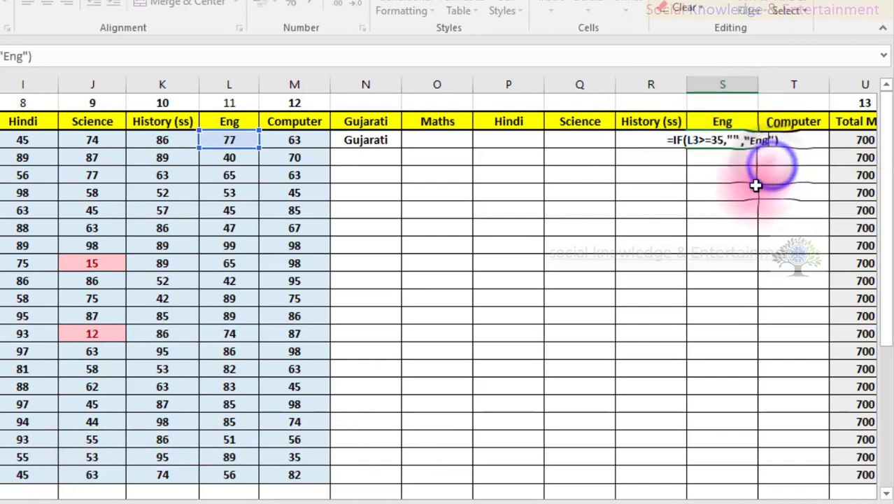
Copy the Eng formula into T3 and begin editing it for Computer.
{"action": "left_click", "coordinate": [755, 143]}
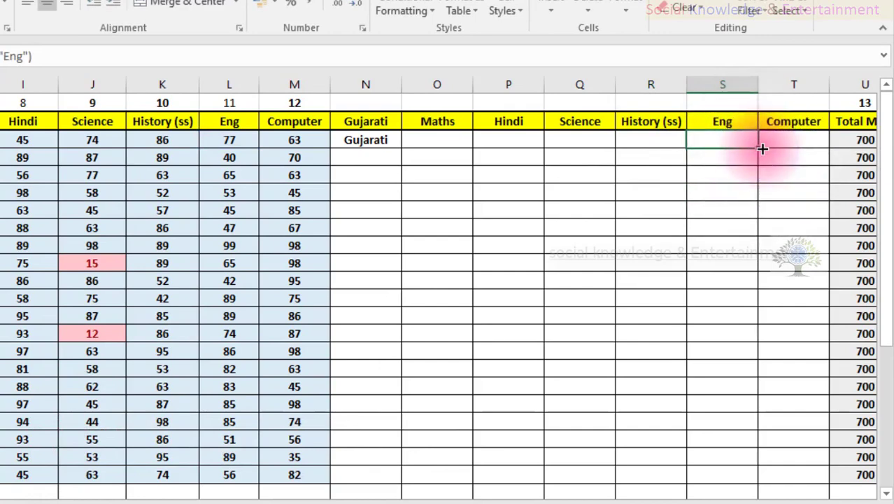
{"action": "left_click_drag", "start_coordinate": [757, 148], "coordinate": [808, 148]}
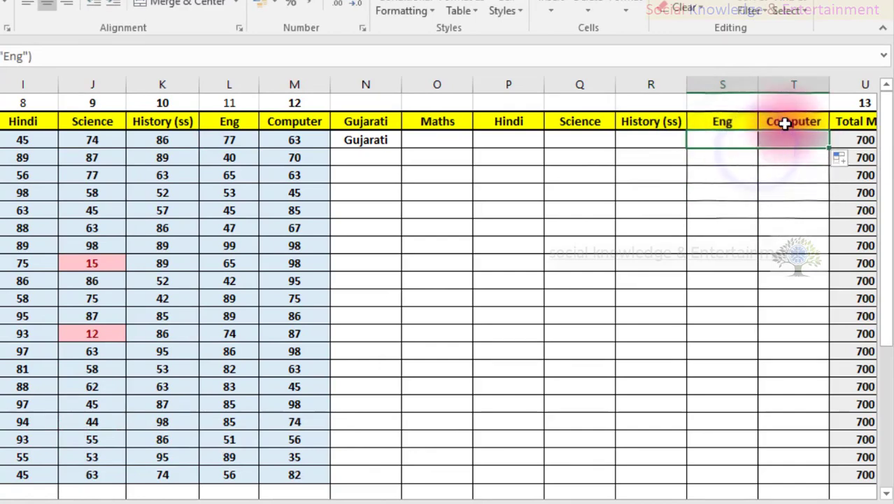
{"action": "double_click", "coordinate": [790, 136]}
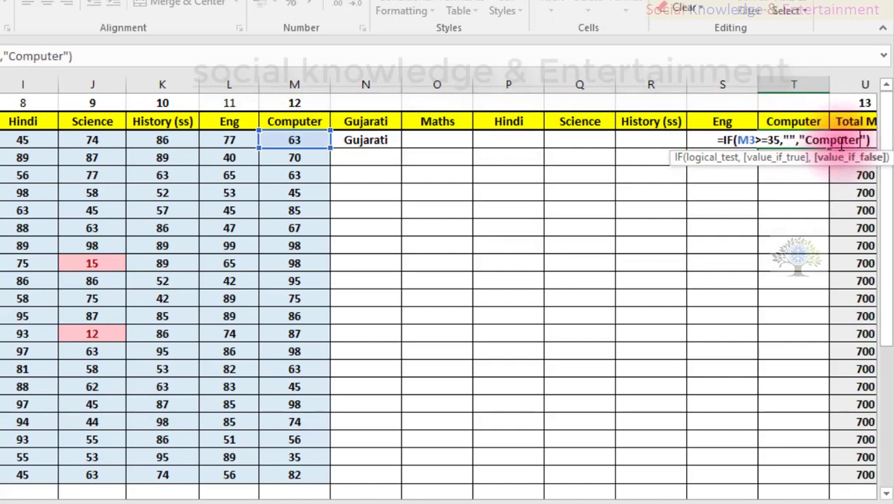
Confirm the Computer formula in T3 and fill the Maths check down to row 22.
{"action": "left_click", "coordinate": [640, 188]}
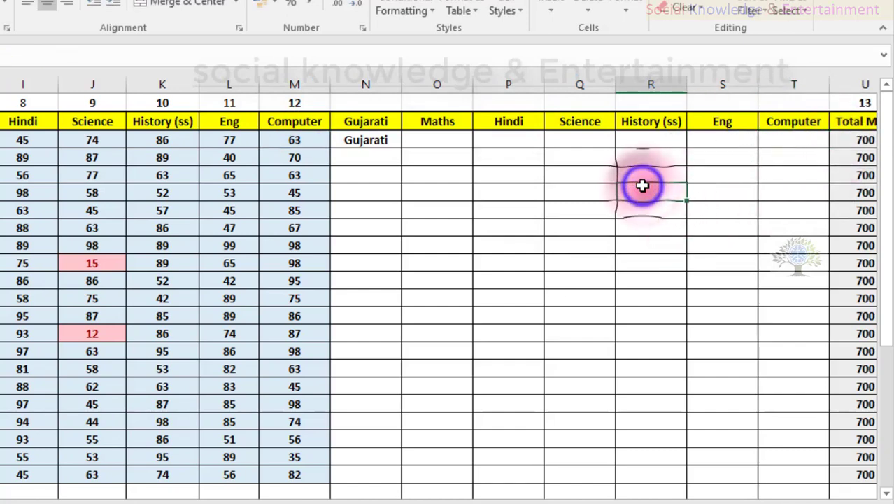
{"action": "left_click", "coordinate": [432, 139]}
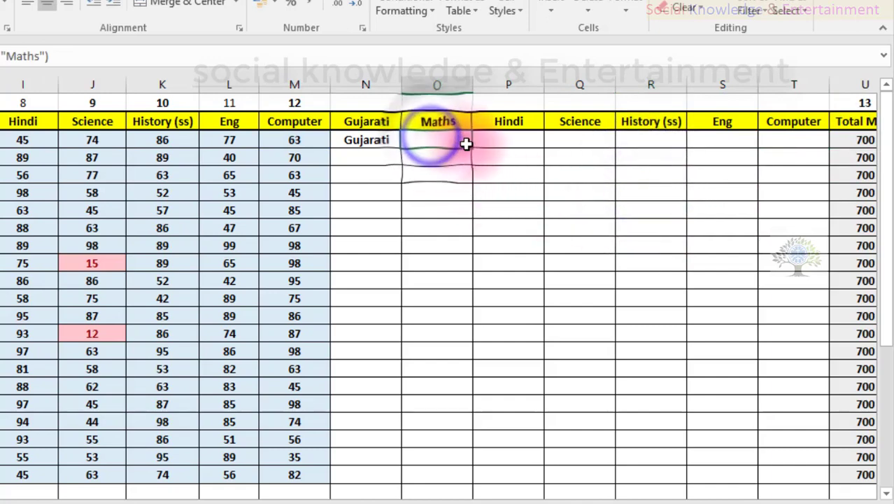
{"action": "left_click", "coordinate": [24, 137]}
{"action": "type", "text": "16"}
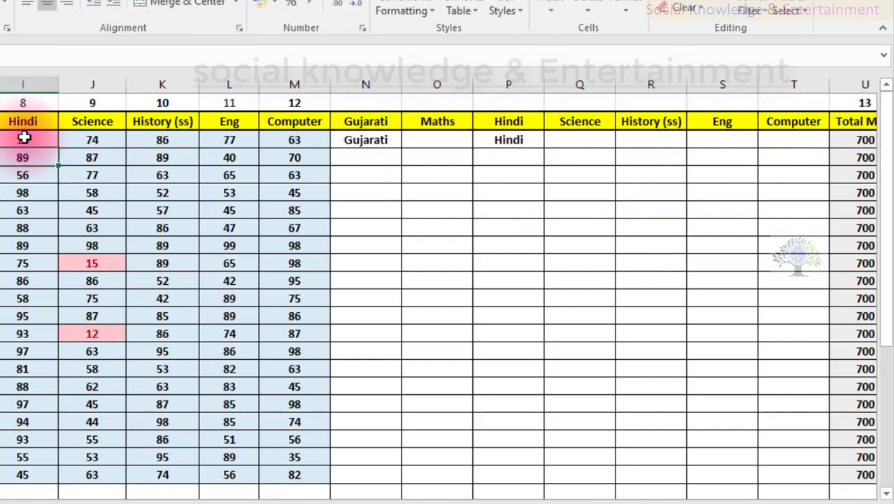
{"action": "left_click", "coordinate": [419, 138]}
{"action": "left_click_drag", "start_coordinate": [475, 149], "coordinate": [454, 487]}
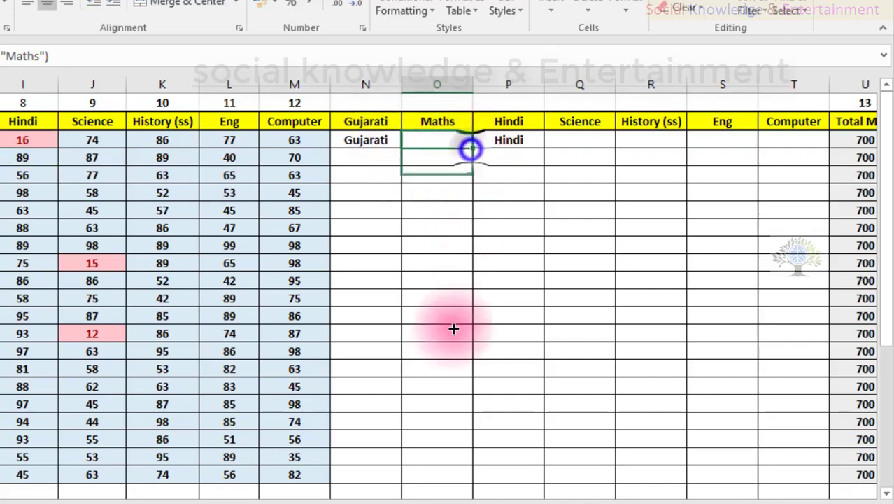
Fill the Hindi, Science, History, Eng and Computer checks down to row 22.
{"action": "left_click", "coordinate": [523, 145]}
{"action": "left_click_drag", "start_coordinate": [540, 143], "coordinate": [559, 478]}
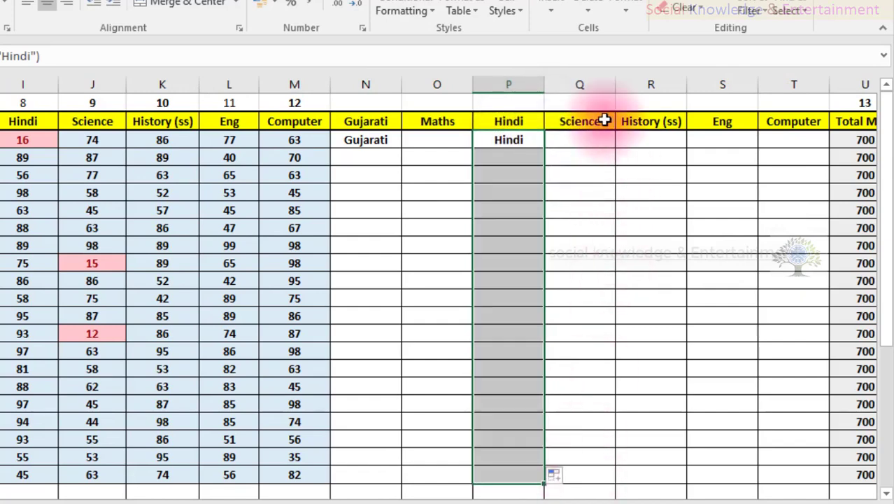
{"action": "left_click", "coordinate": [593, 143]}
{"action": "left_click_drag", "start_coordinate": [614, 147], "coordinate": [600, 482]}
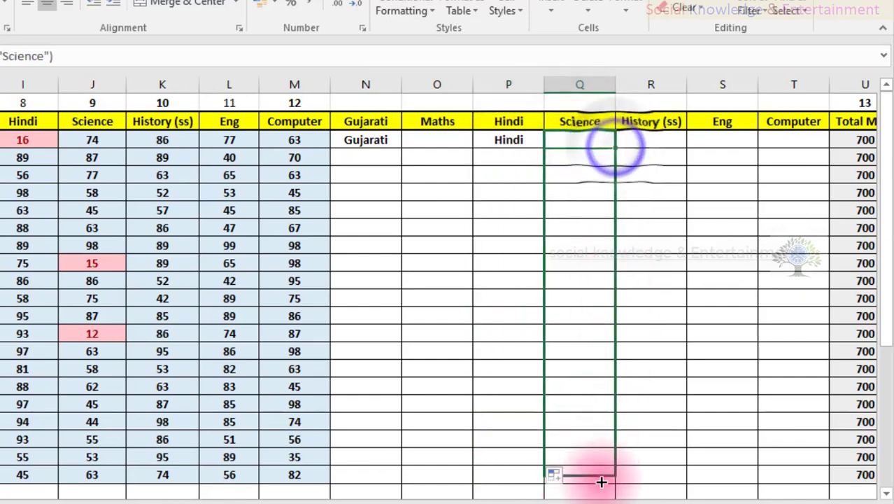
{"action": "left_click", "coordinate": [682, 144]}
{"action": "left_click_drag", "start_coordinate": [686, 147], "coordinate": [671, 485]}
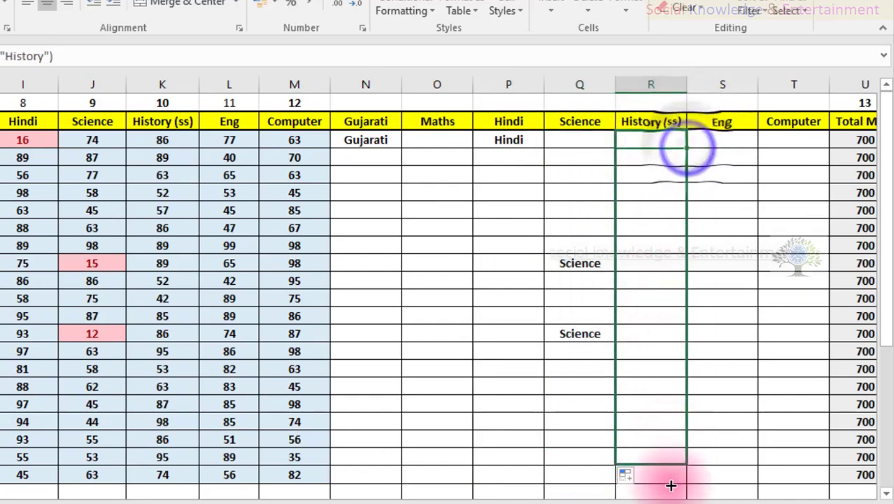
{"action": "left_click", "coordinate": [722, 140]}
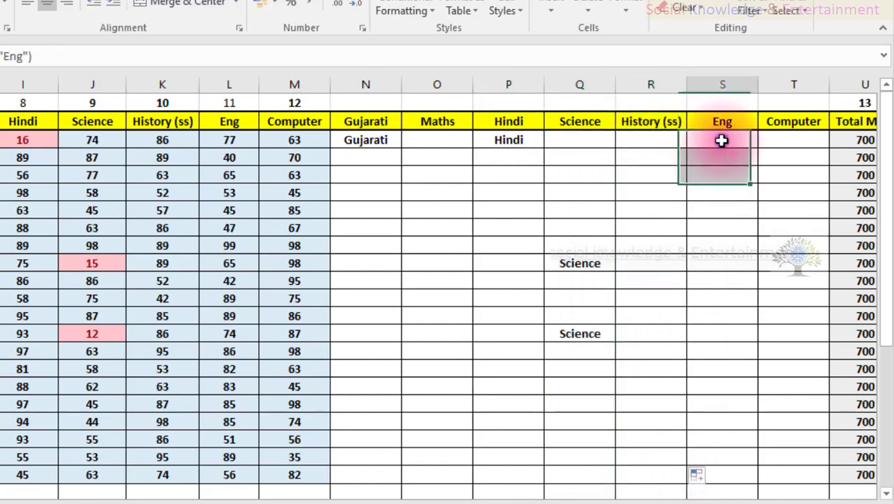
{"action": "left_click_drag", "start_coordinate": [757, 147], "coordinate": [748, 486]}
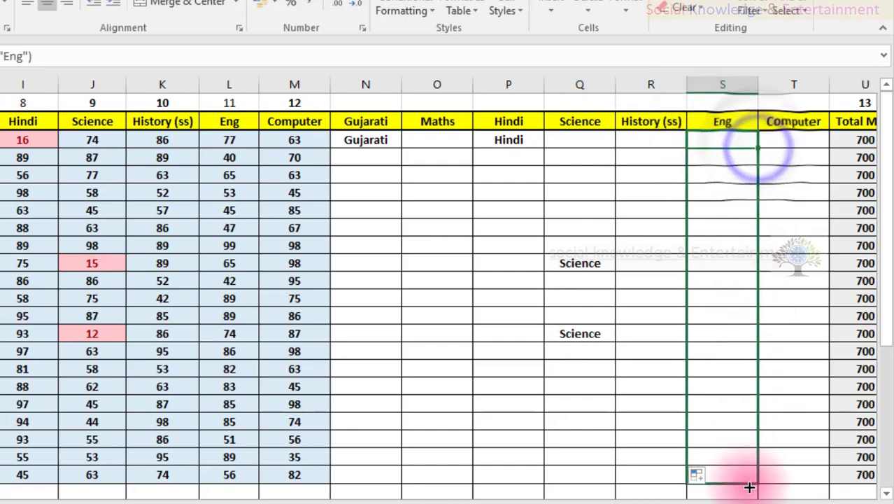
{"action": "left_click", "coordinate": [813, 148]}
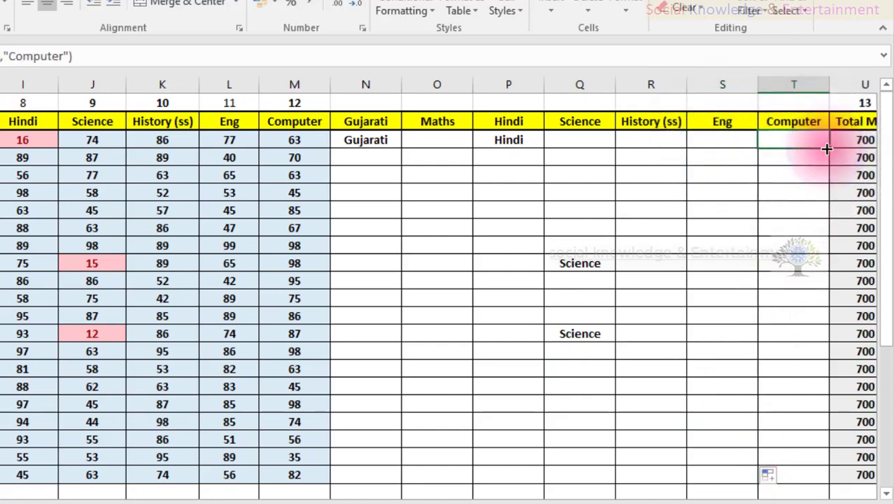
{"action": "left_click_drag", "start_coordinate": [828, 147], "coordinate": [816, 480]}
Verify that S19 flags Eng for the low Eng mark of 12 in L19.
{"action": "left_click", "coordinate": [422, 404]}
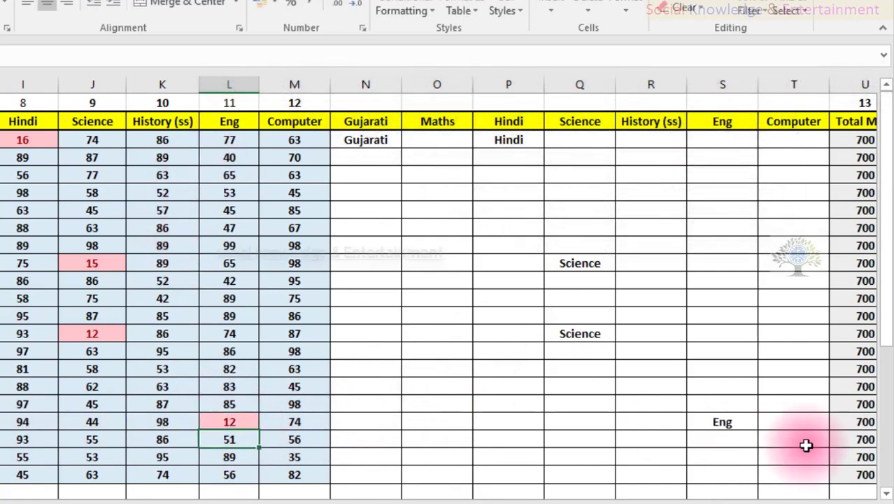
{"action": "left_click", "coordinate": [707, 423]}
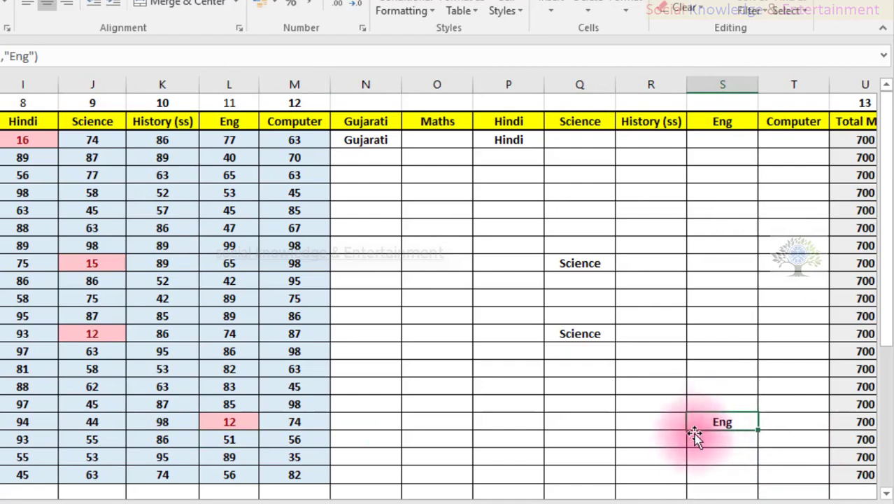
{"action": "mouse_move", "coordinate": [664, 489]}
{"action": "left_mouse_down"}
{"action": "mouse_move", "coordinate": [794, 491]}
{"action": "mouse_move", "coordinate": [744, 461]}
{"action": "left_mouse_up"}
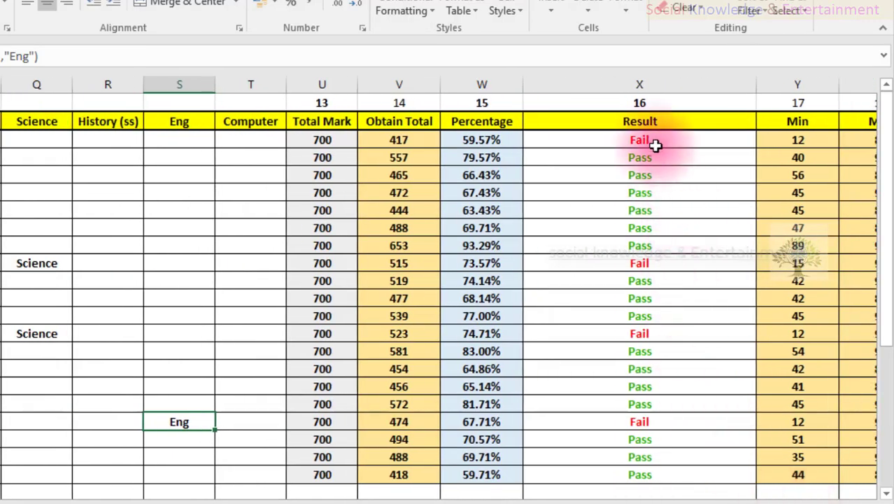
Review the X3 Result formula's AND conditions and its Pass/Fail values without changing it.
{"action": "left_click", "coordinate": [653, 140]}
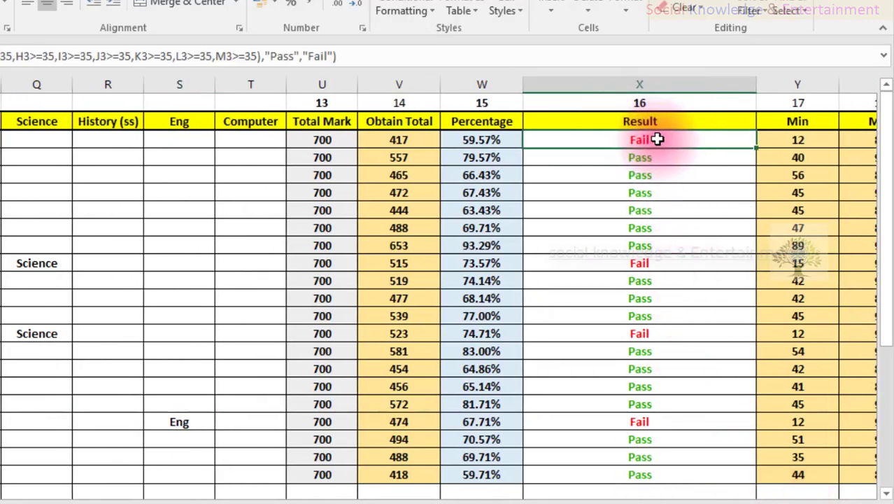
{"action": "double_click", "coordinate": [658, 139]}
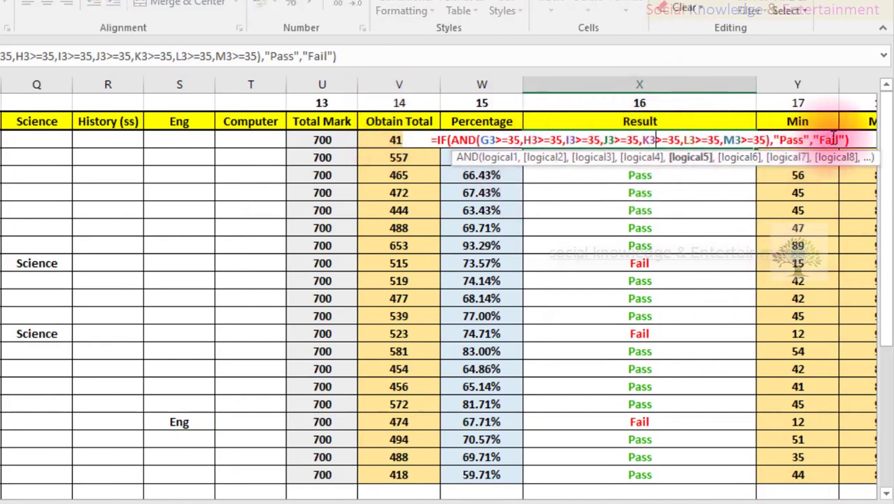
{"action": "left_click_drag", "start_coordinate": [859, 139], "coordinate": [452, 127]}
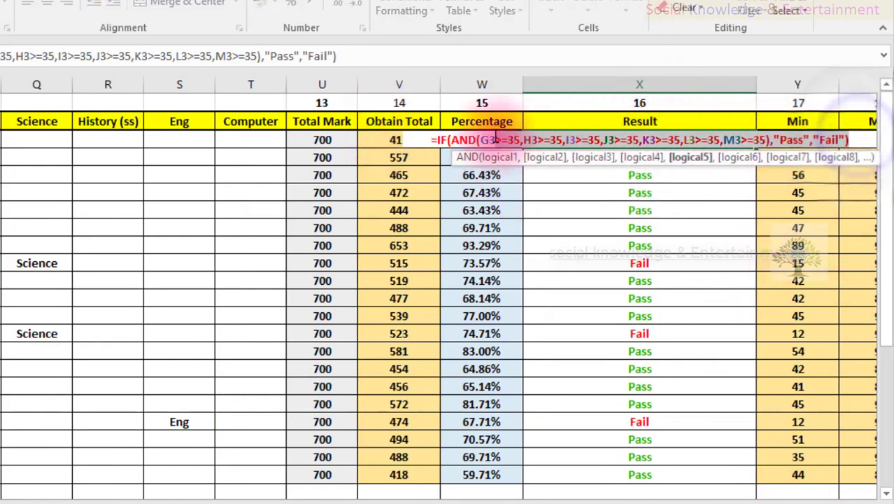
{"action": "left_click", "coordinate": [451, 142]}
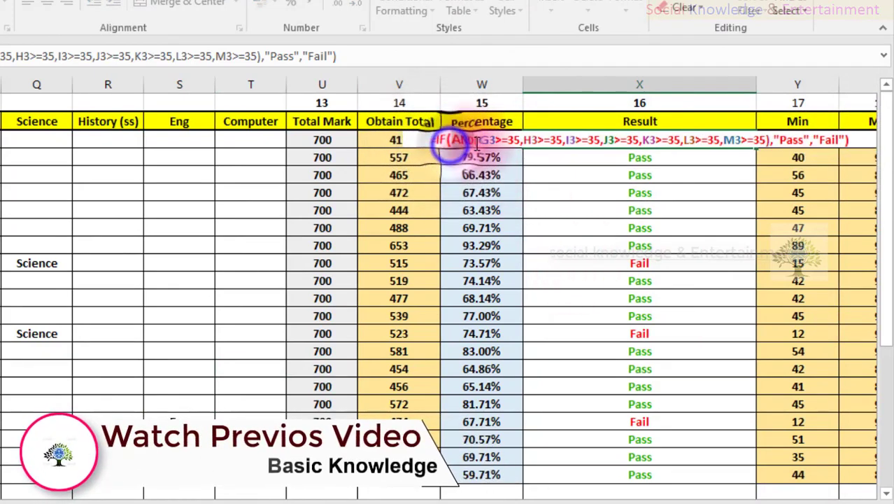
{"action": "double_click", "coordinate": [458, 140]}
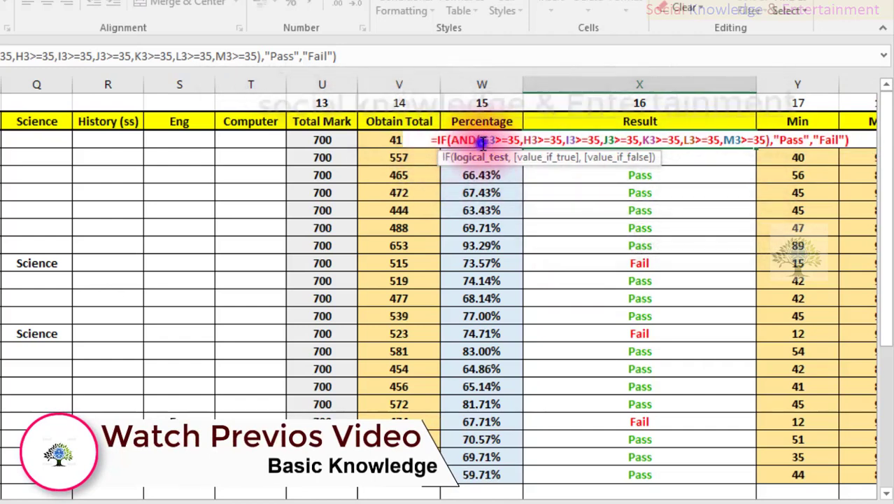
{"action": "left_click_drag", "start_coordinate": [482, 140], "coordinate": [778, 149]}
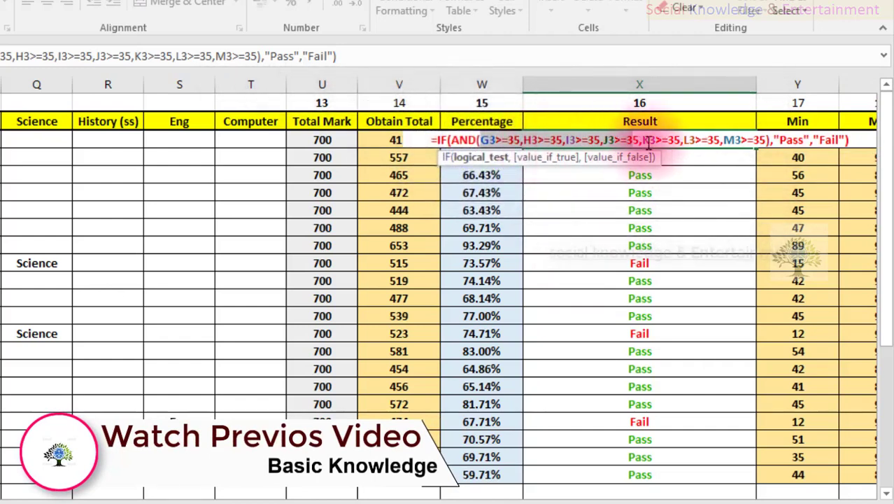
{"action": "double_click", "coordinate": [791, 140]}
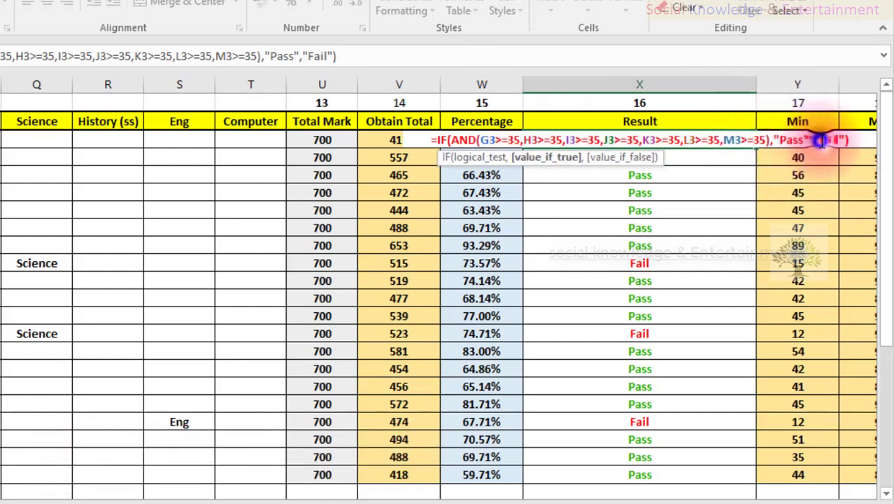
{"action": "double_click", "coordinate": [832, 140]}
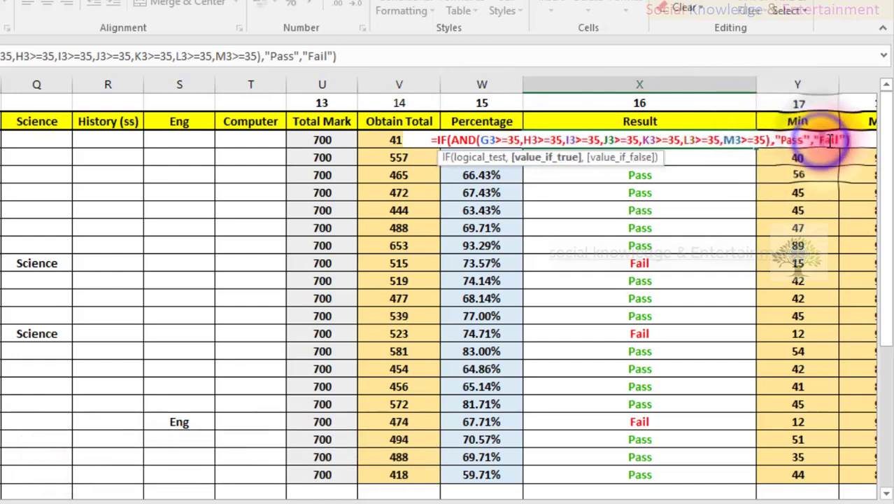
{"action": "left_click", "coordinate": [740, 196]}
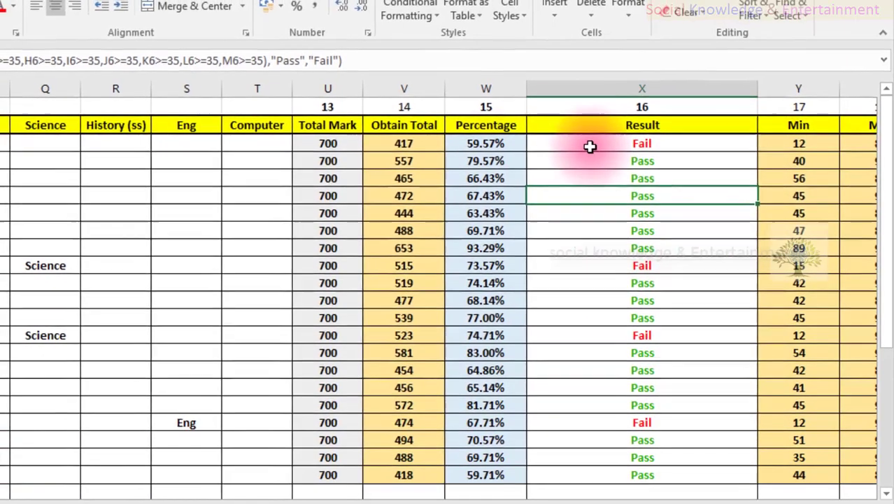
Reopen the X3 Result formula for editing with the cursor at its start.
{"action": "left_click", "coordinate": [590, 147]}
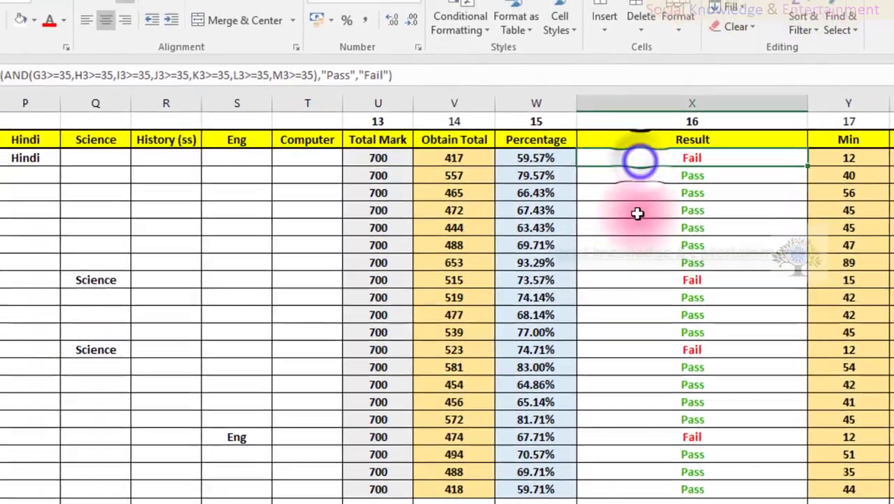
{"action": "double_click", "coordinate": [704, 184]}
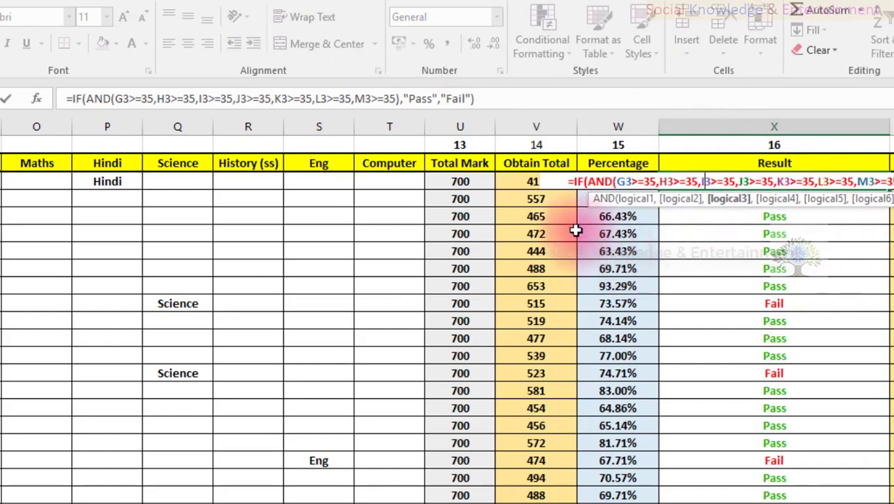
{"action": "left_click", "coordinate": [576, 182]}
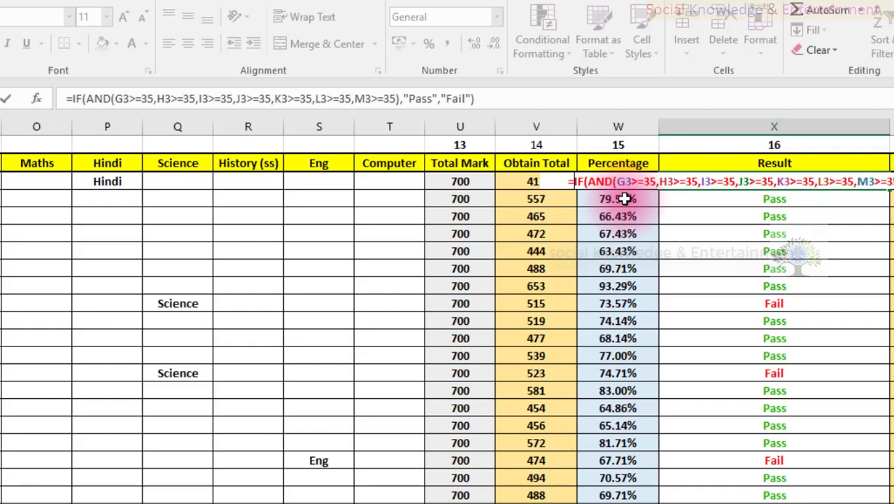
Start an outer if( before the AND test and append a "Pass" comparison with "Pass" as the true value.
{"action": "type", "text": "i"}
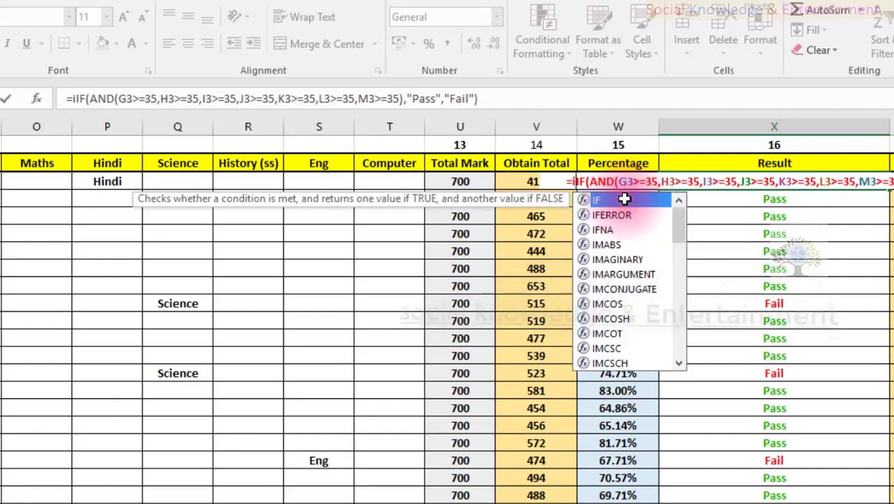
{"action": "type", "text": "f"}
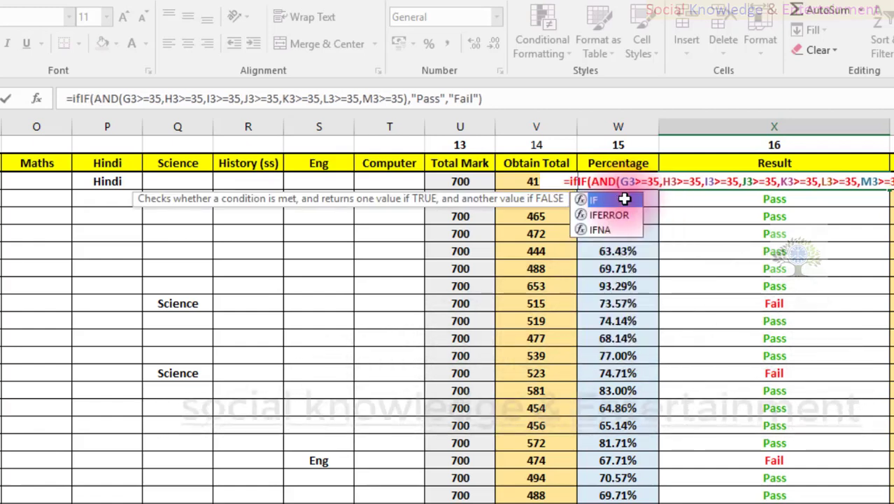
{"action": "type", "text": "("}
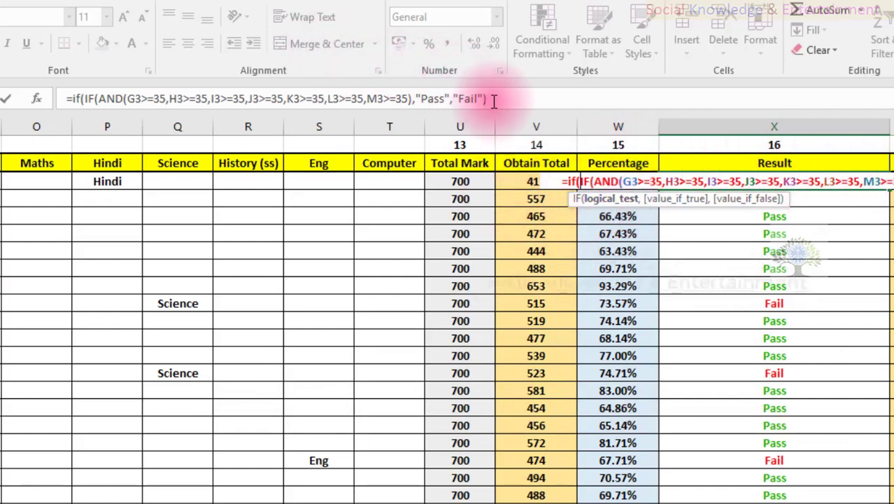
{"action": "left_click_drag", "start_coordinate": [486, 98], "coordinate": [99, 103]}
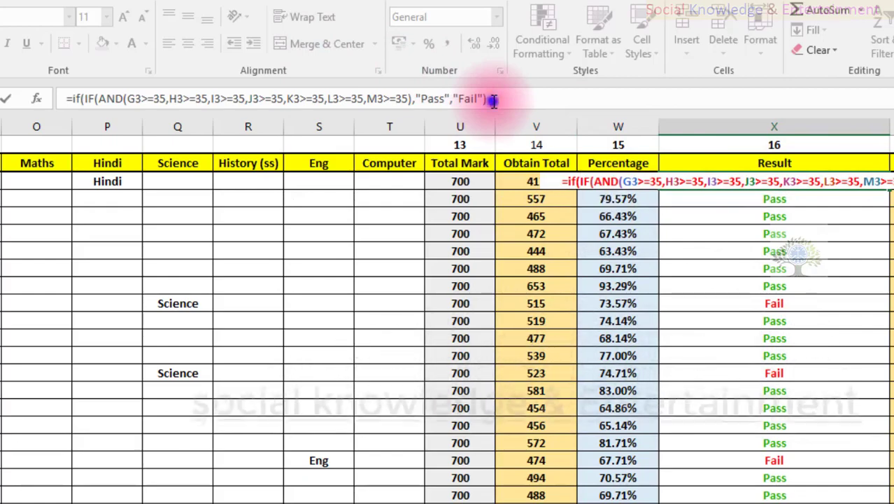
{"action": "left_click", "coordinate": [84, 99]}
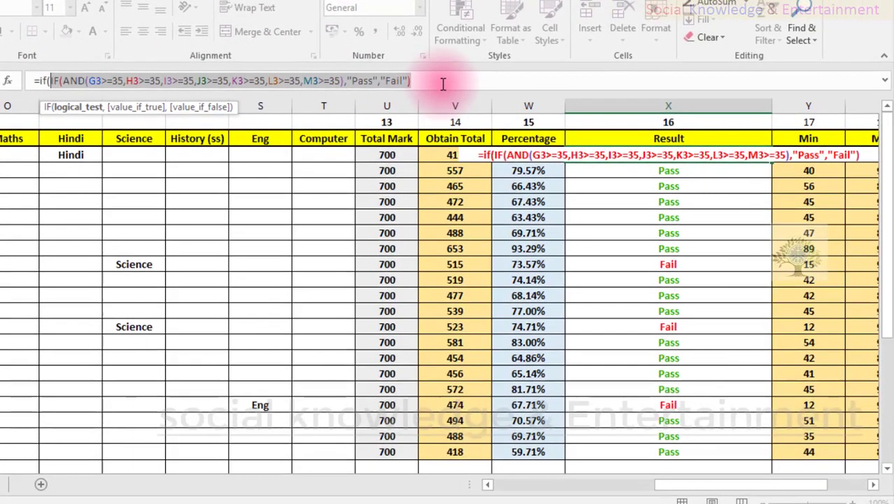
{"action": "left_click", "coordinate": [439, 81]}
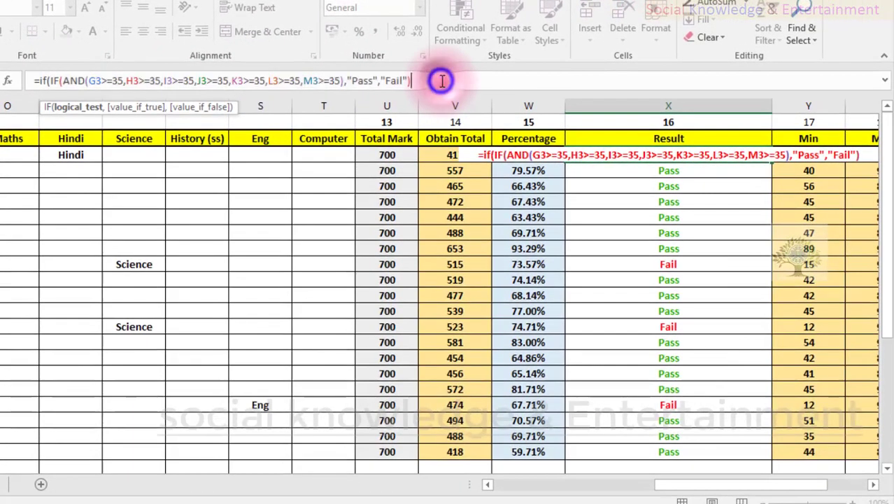
{"action": "type", "text": ")"}
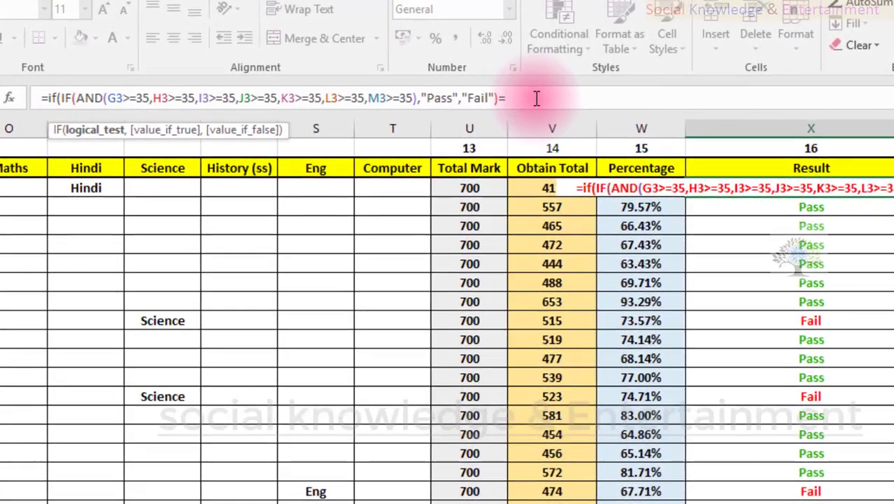
{"action": "type", "text": "\""}
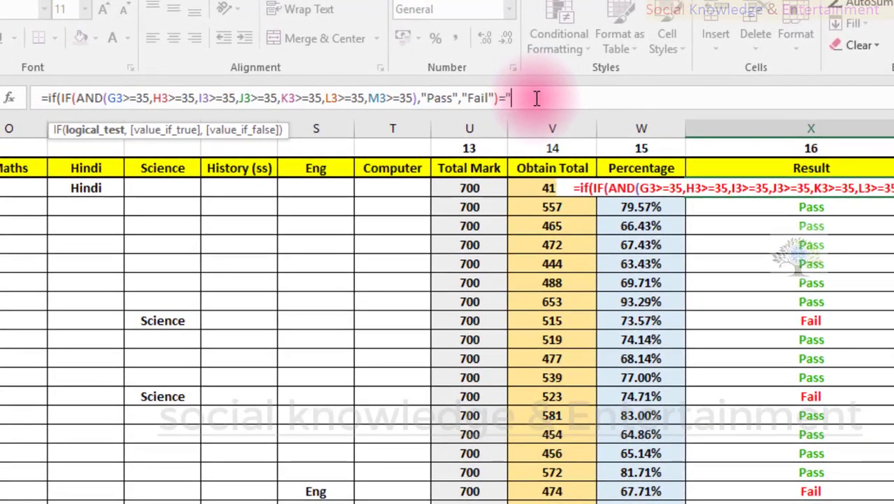
{"action": "type", "text": "\""}
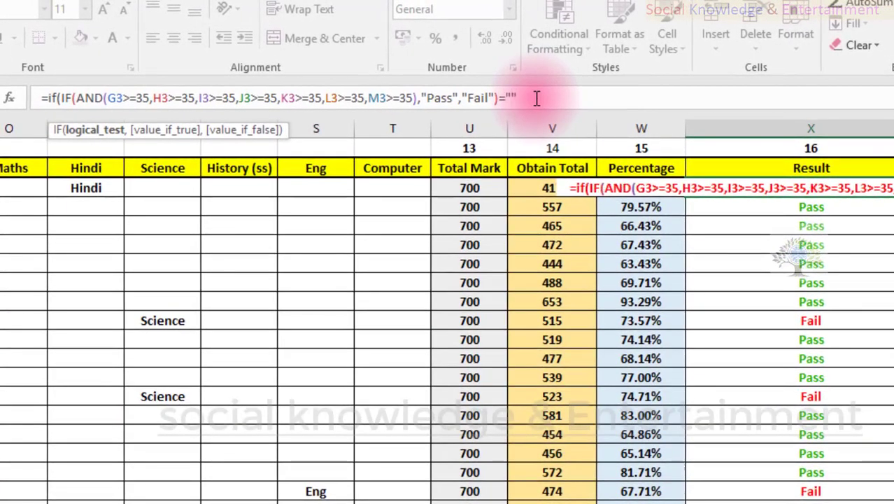
{"action": "type", "text": "Pass"}
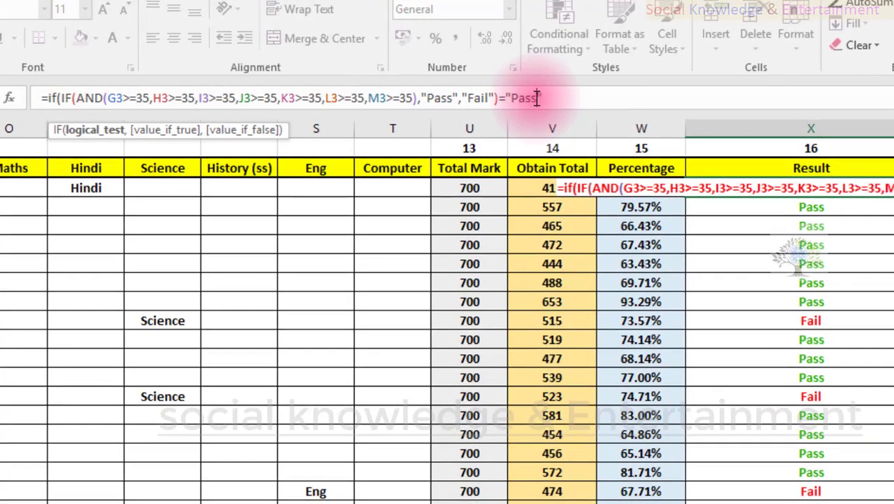
{"action": "type", "text": "\""}
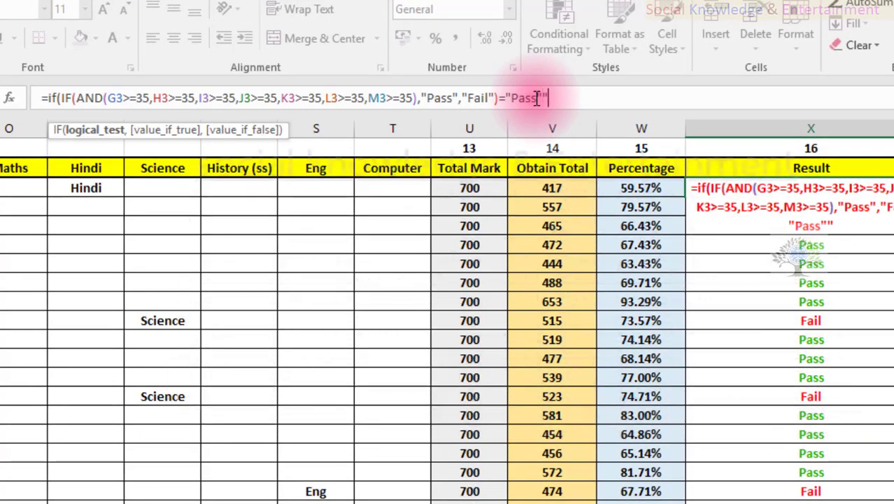
{"action": "type", "text": ","}
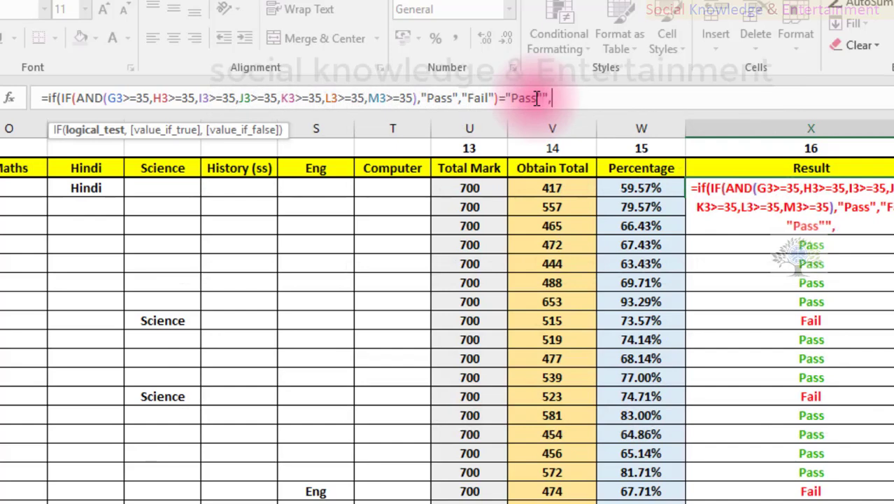
{"action": "type", "text": "\"pass"}
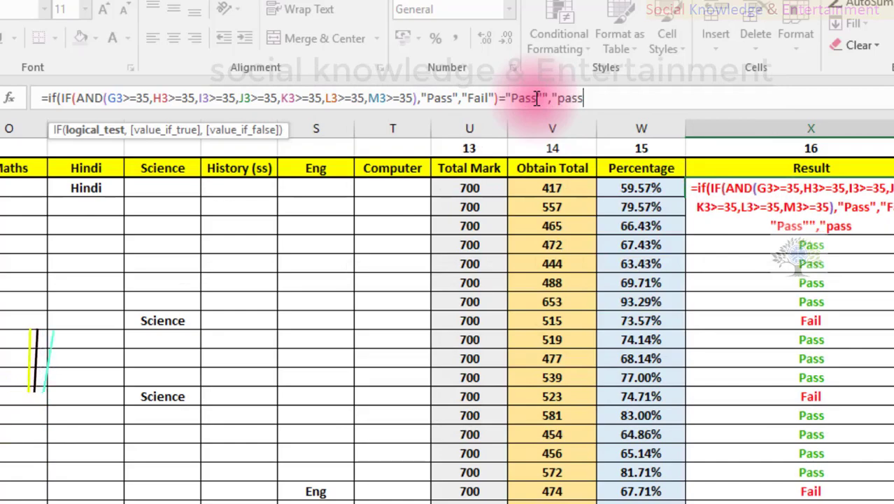
{"action": "type", "text": "\""}
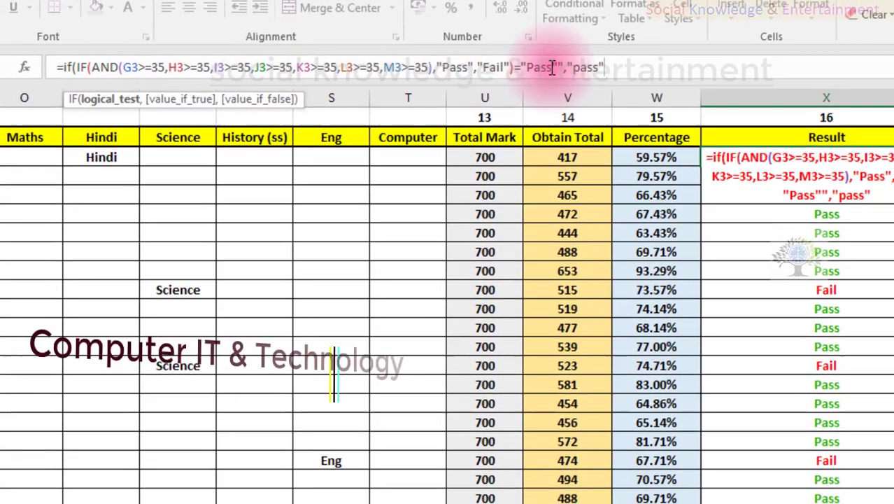
{"action": "key", "text": "Left"}
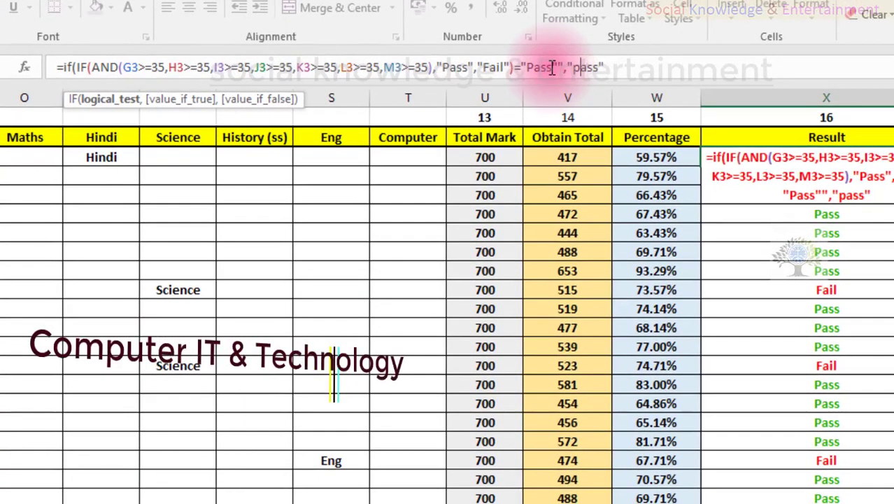
{"action": "key", "text": "BackSpace"}
{"action": "type", "text": "P"}
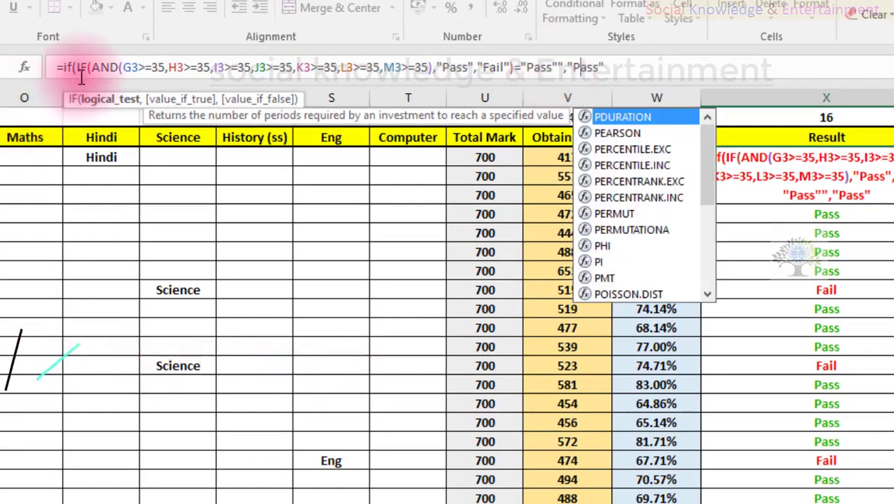
Close the inner IF with a parenthesis right after its "Fail" value.
{"action": "mouse_move", "coordinate": [74, 70]}
{"action": "left_mouse_down"}
{"action": "mouse_move", "coordinate": [509, 70]}
{"action": "mouse_move", "coordinate": [120, 67]}
{"action": "left_mouse_up"}
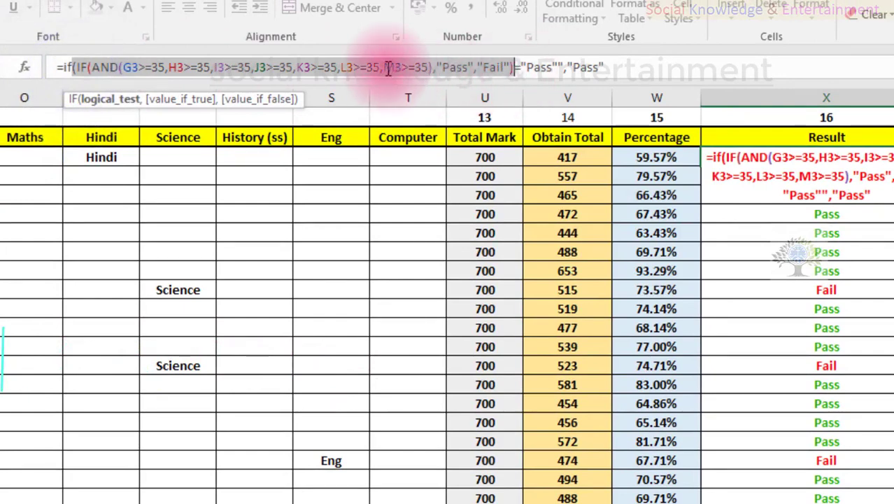
{"action": "left_click", "coordinate": [445, 67]}
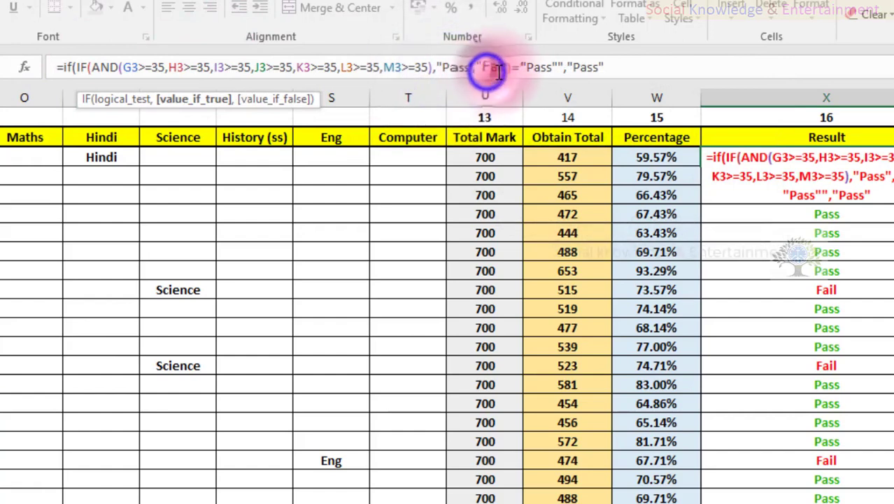
{"action": "key", "text": "Right"}
{"action": "key", "text": "Right"}
{"action": "key", "text": "Right"}
{"action": "key", "text": "Left"}
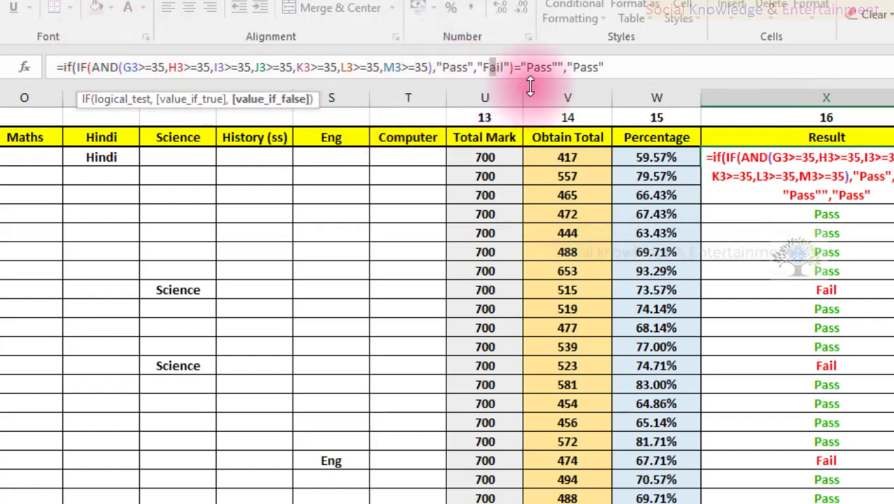
{"action": "left_click", "coordinate": [67, 67]}
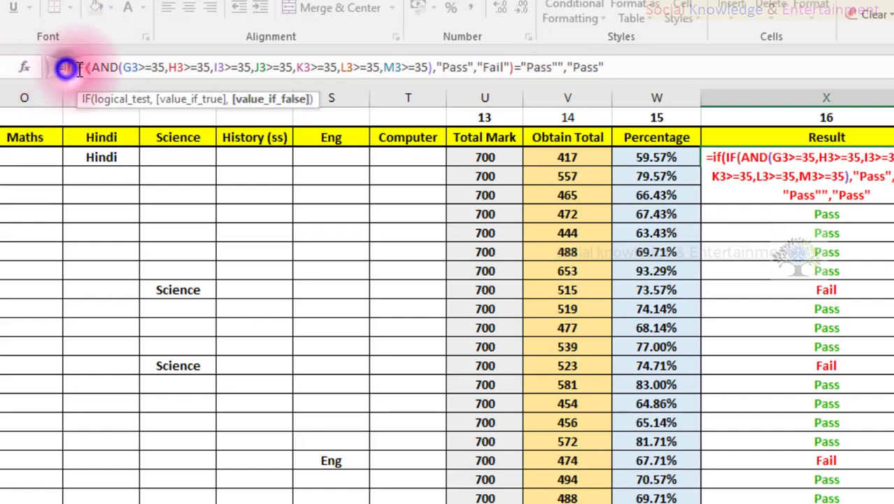
{"action": "double_click", "coordinate": [490, 67]}
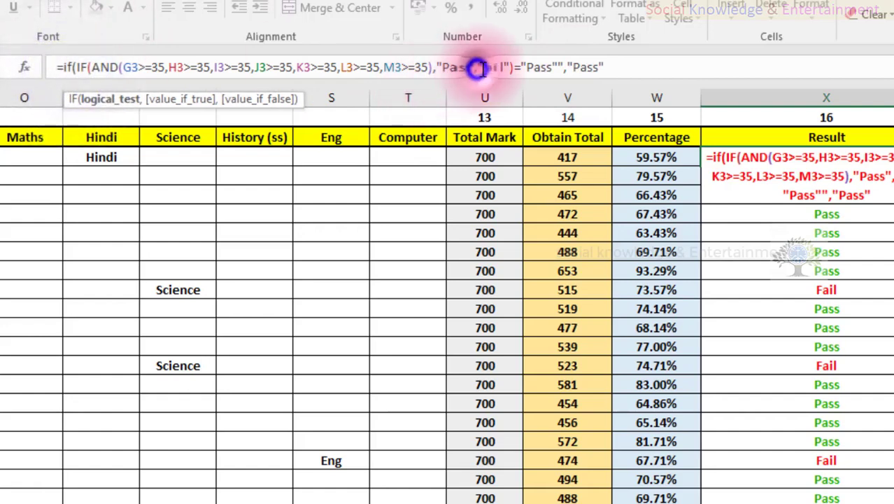
{"action": "left_click_drag", "start_coordinate": [503, 67], "coordinate": [509, 66]}
{"action": "type", "text": ")"}
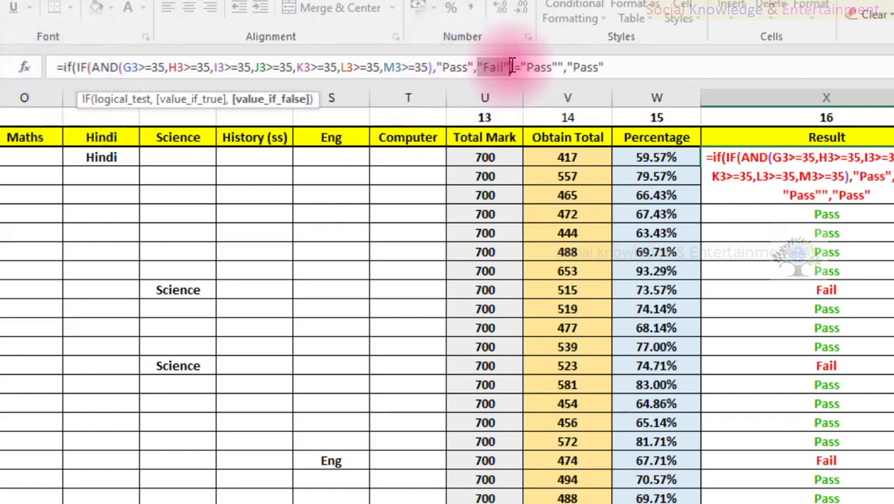
Delete the stray closing parenthesis after "Pass" at the end of the X3 formula.
{"action": "left_click_drag", "start_coordinate": [608, 67], "coordinate": [529, 67]}
{"action": "left_click", "coordinate": [614, 66]}
{"action": "key", "text": "BackSpace"}
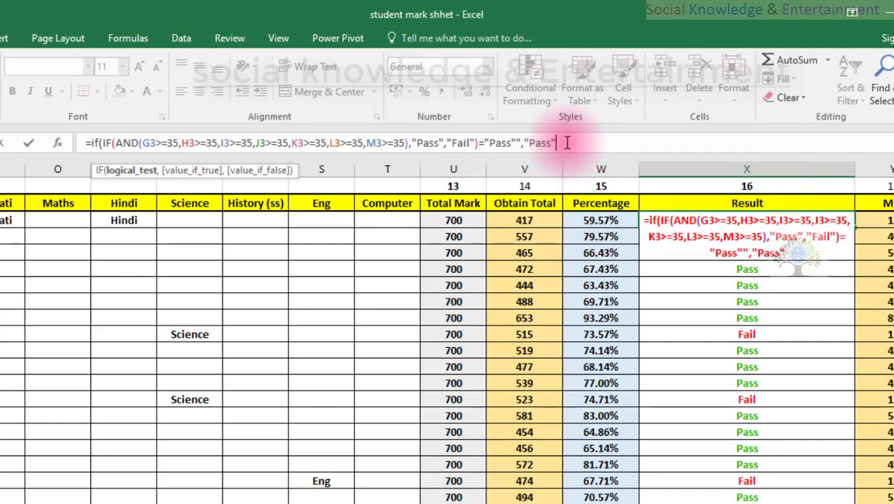
Add a comma after "Pass" and review the inner test, its results and the "Pass" comparison.
{"action": "type", "text": ","}
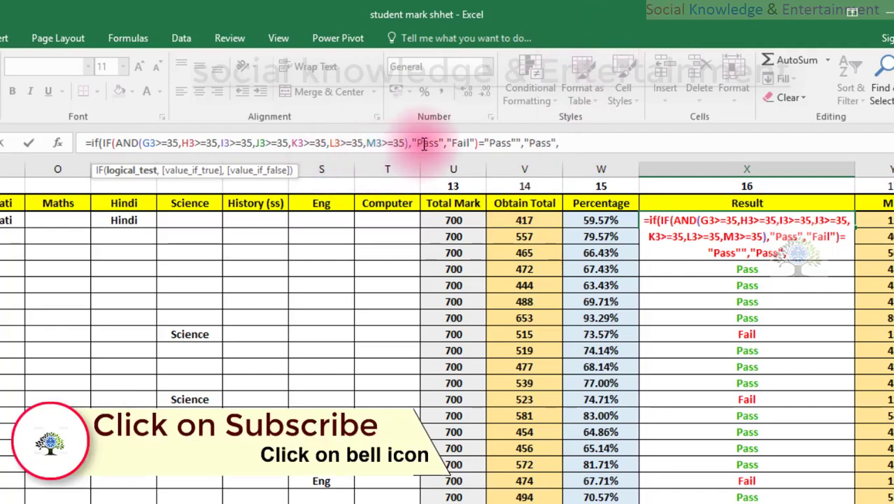
{"action": "left_click_drag", "start_coordinate": [410, 143], "coordinate": [100, 143]}
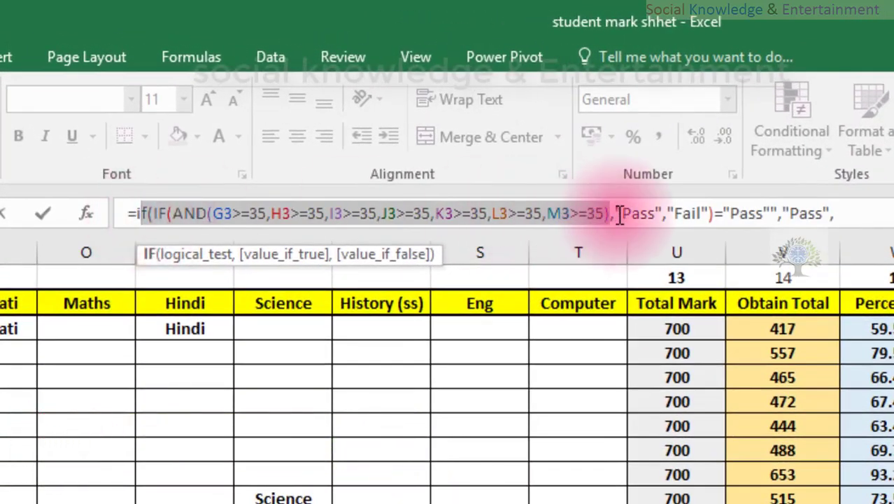
{"action": "left_click_drag", "start_coordinate": [616, 213], "coordinate": [709, 214]}
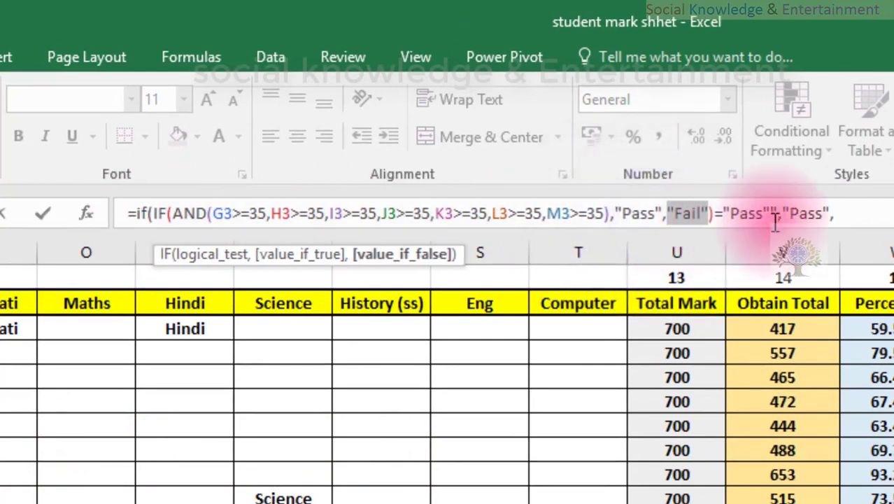
{"action": "left_click", "coordinate": [849, 214]}
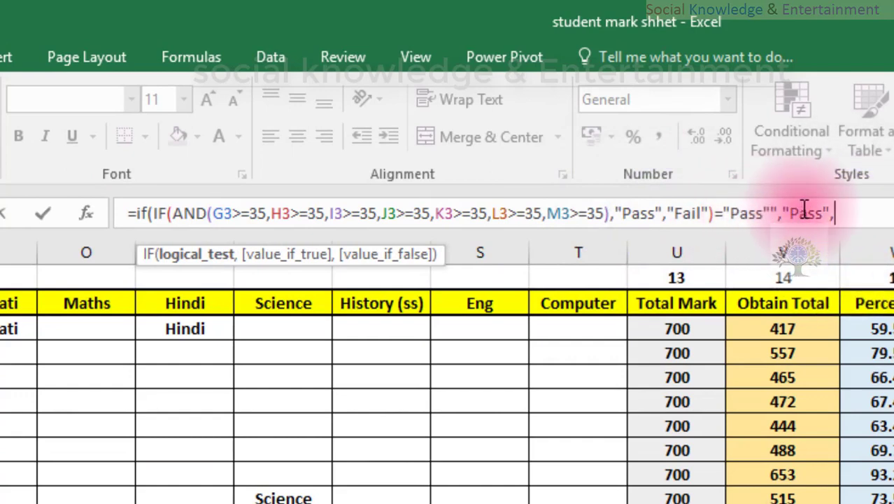
{"action": "left_click_drag", "start_coordinate": [725, 213], "coordinate": [761, 214]}
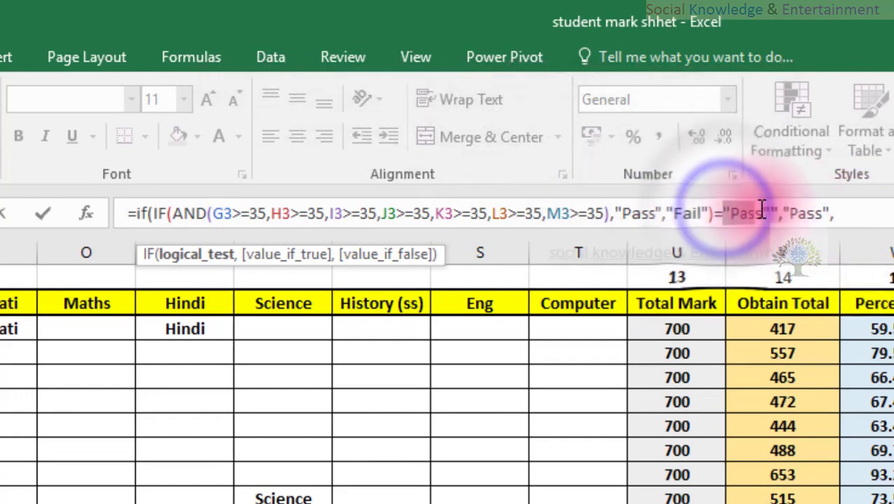
{"action": "left_click", "coordinate": [850, 213]}
{"action": "type", "text": "\"Fail in"}
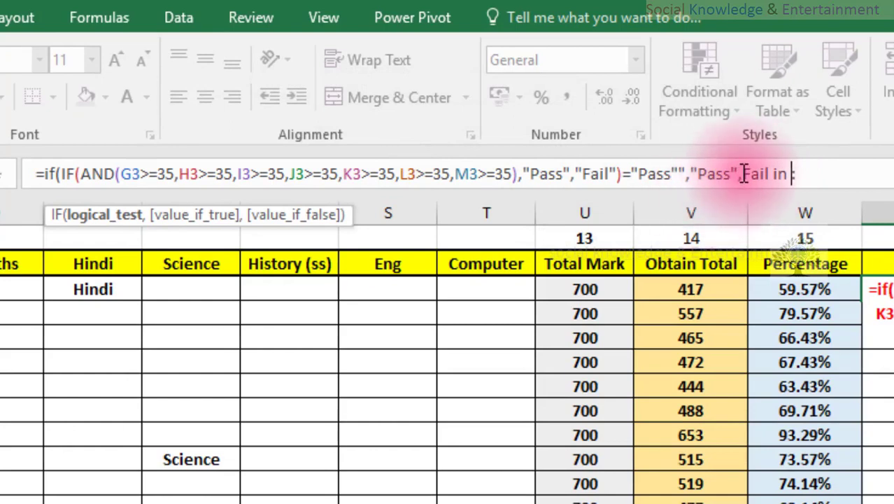
Type "Fail in : " followed by & as the start of the false branch.
{"action": "left_click", "coordinate": [744, 174]}
{"action": "type", "text": "\""}
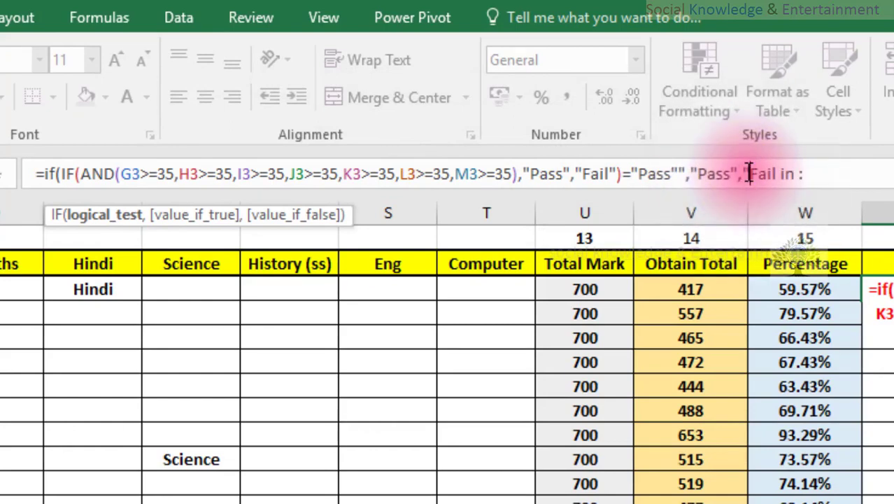
{"action": "left_click", "coordinate": [810, 173]}
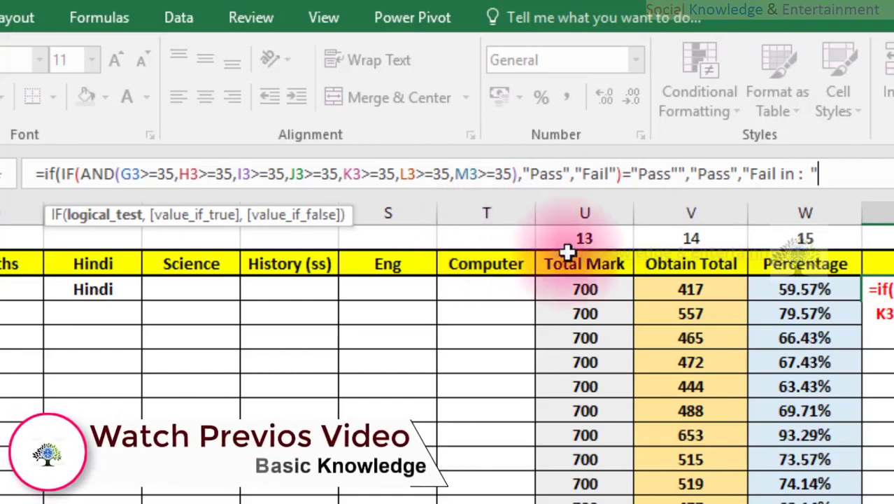
{"action": "left_click", "coordinate": [800, 175]}
{"action": "type", "text": ":"}
{"action": "left_click", "coordinate": [828, 175]}
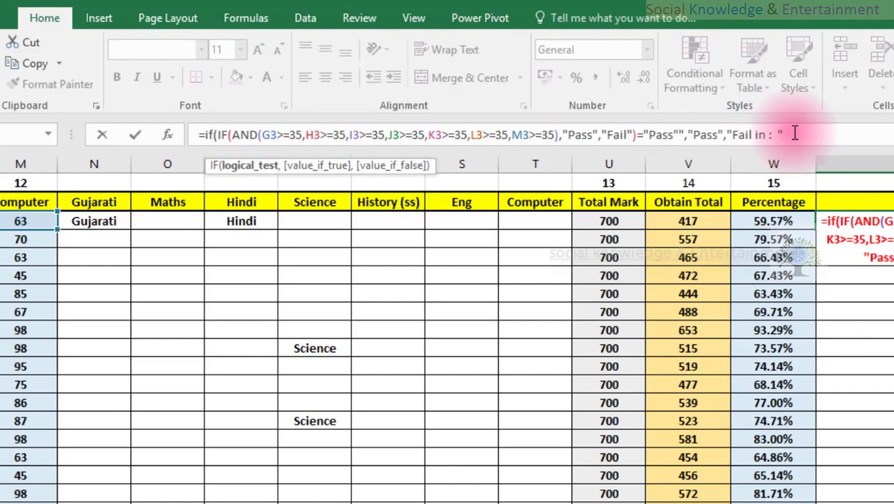
{"action": "type", "text": "&"}
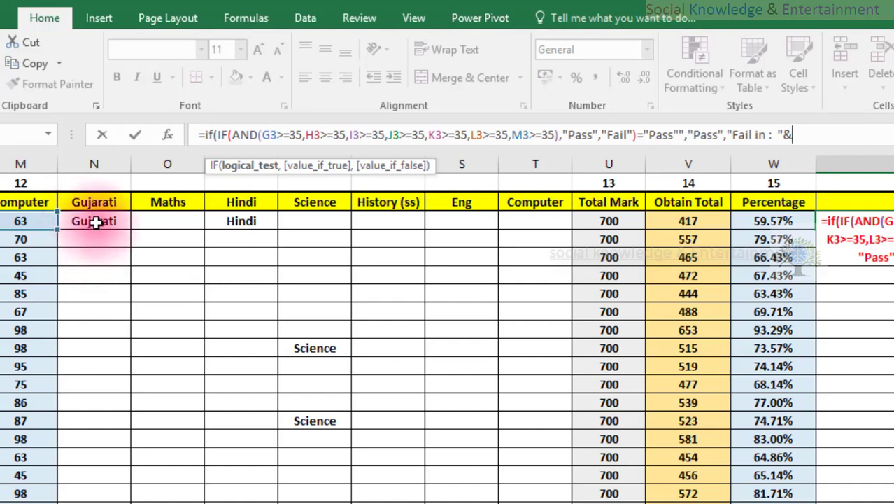
Join cells N3, O3 and P3 after "Fail in : " using &" "& separators.
{"action": "left_click", "coordinate": [96, 222]}
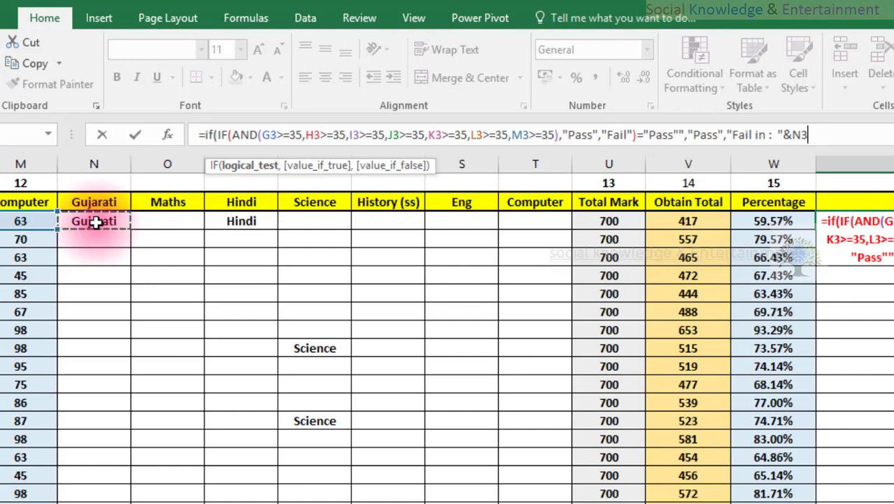
{"action": "type", "text": "&"}
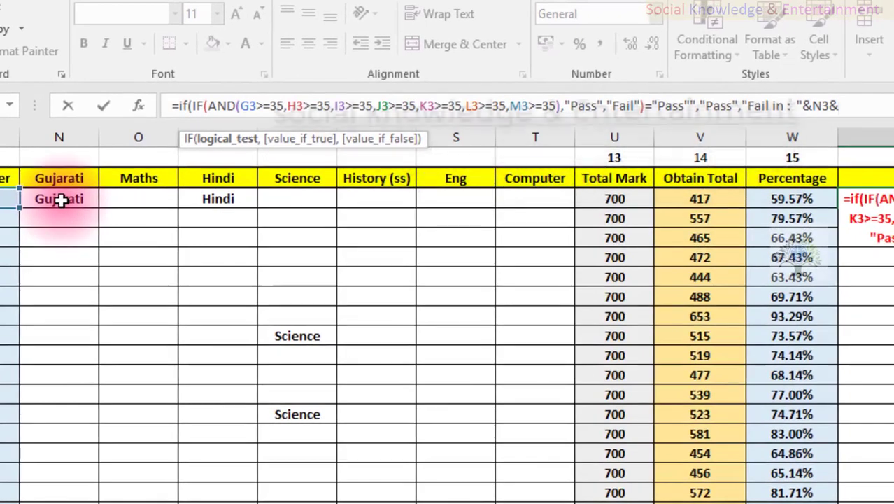
{"action": "type", "text": "\""}
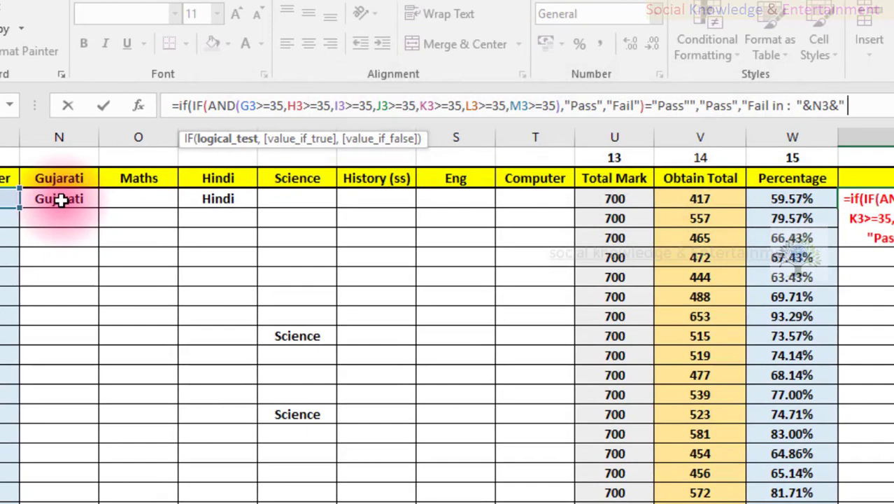
{"action": "type", "text": " \""}
{"action": "type", "text": "&"}
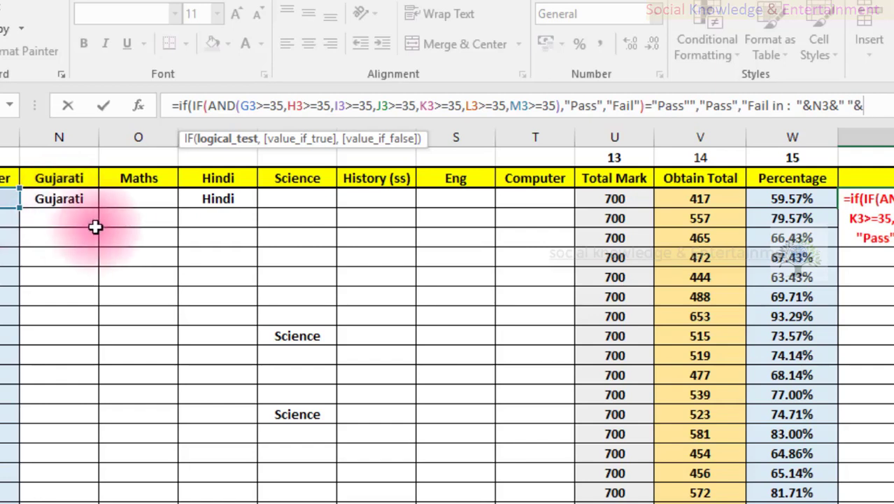
{"action": "left_click", "coordinate": [121, 200]}
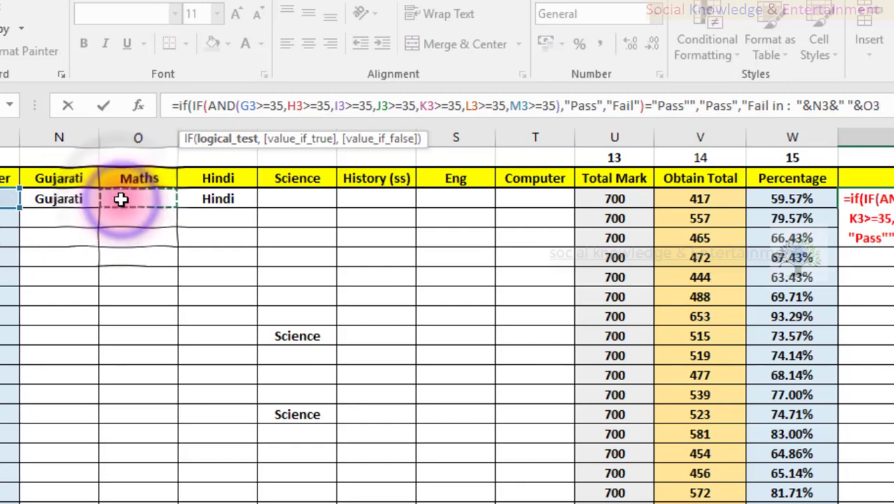
{"action": "type", "text": "\""}
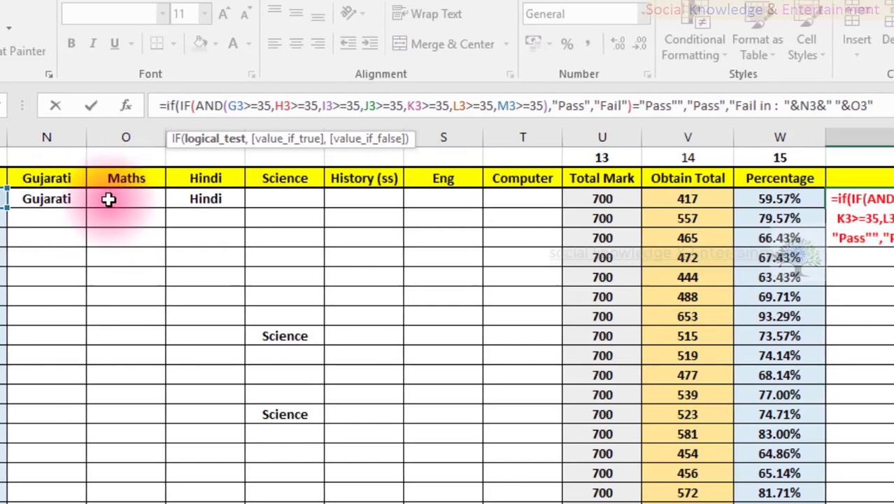
{"action": "type", "text": " \""}
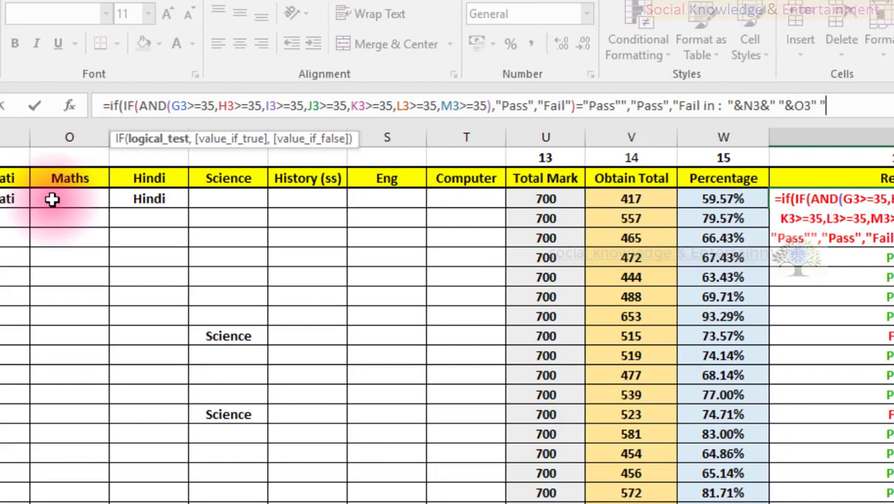
{"action": "type", "text": "&"}
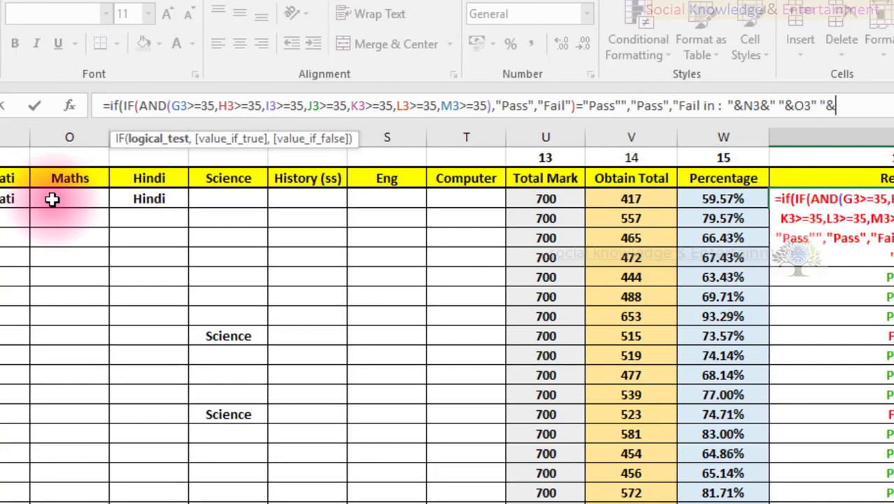
{"action": "left_click", "coordinate": [811, 106]}
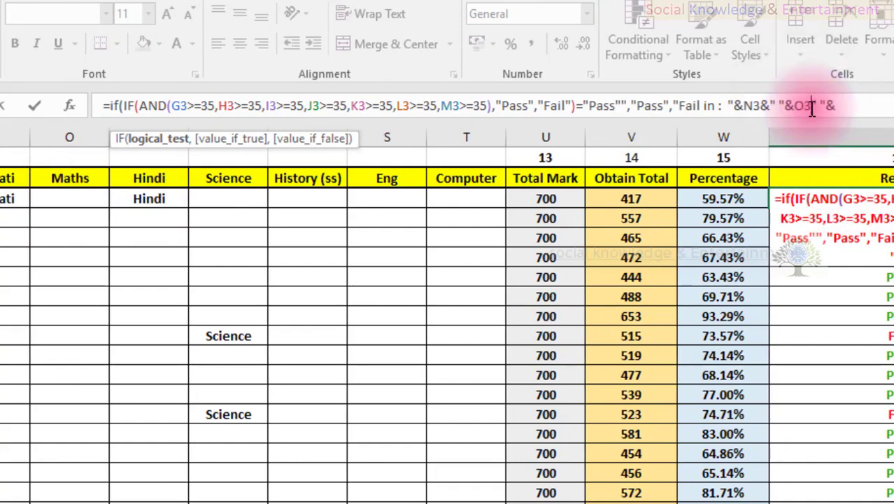
{"action": "type", "text": "&"}
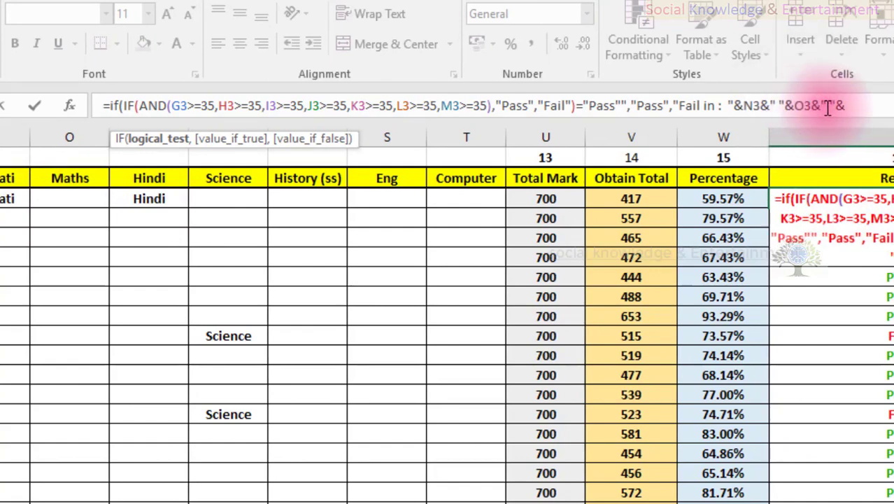
{"action": "left_click", "coordinate": [869, 105]}
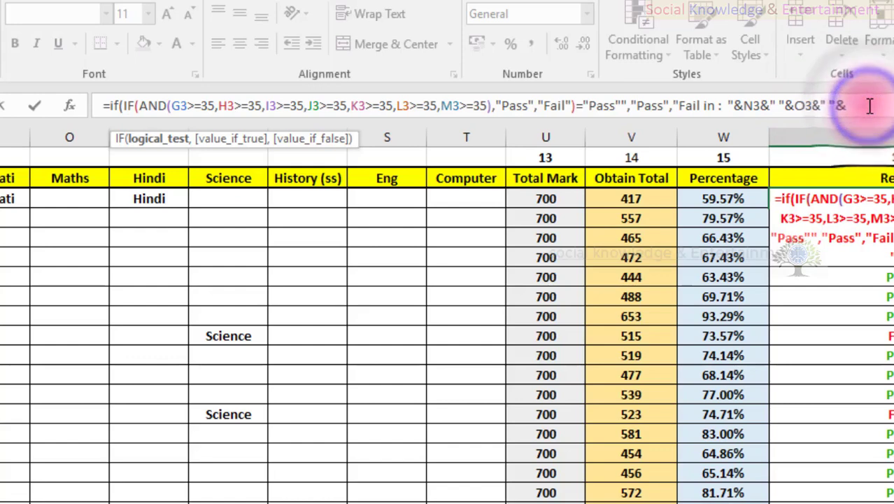
{"action": "left_click", "coordinate": [129, 200]}
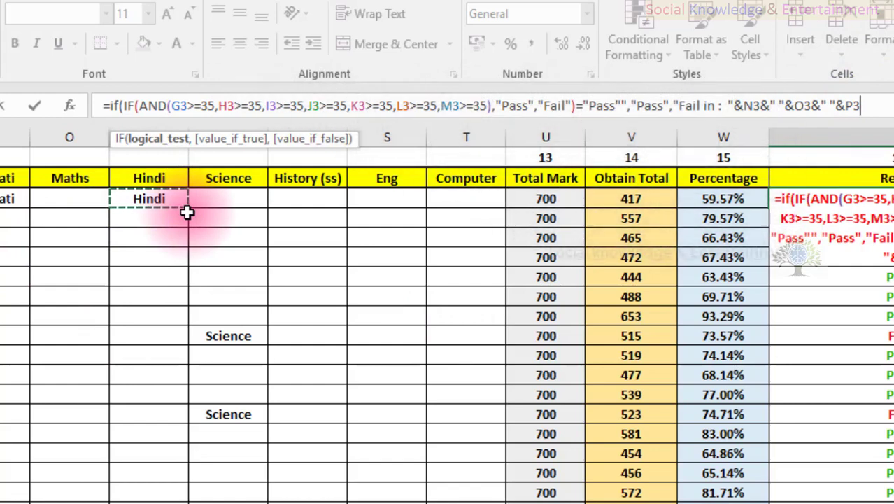
{"action": "type", "text": "&"}
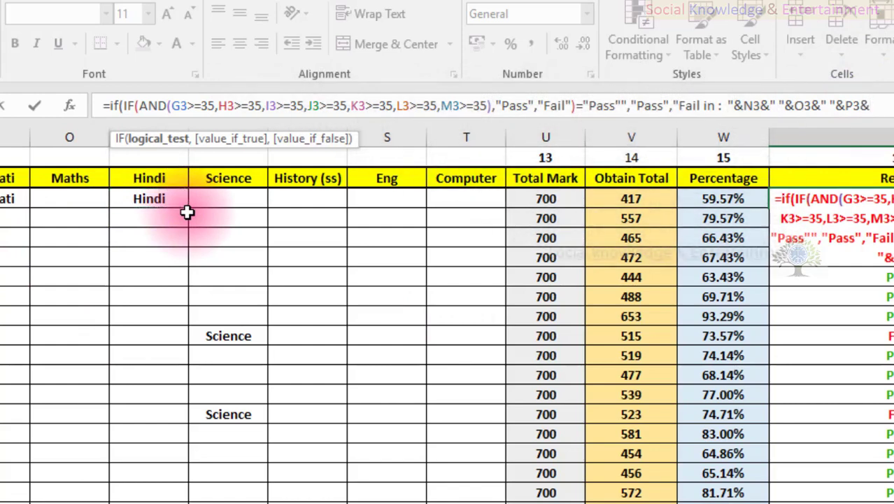
{"action": "type", "text": "\" "}
{"action": "type", "text": "\""}
{"action": "type", "text": "&"}
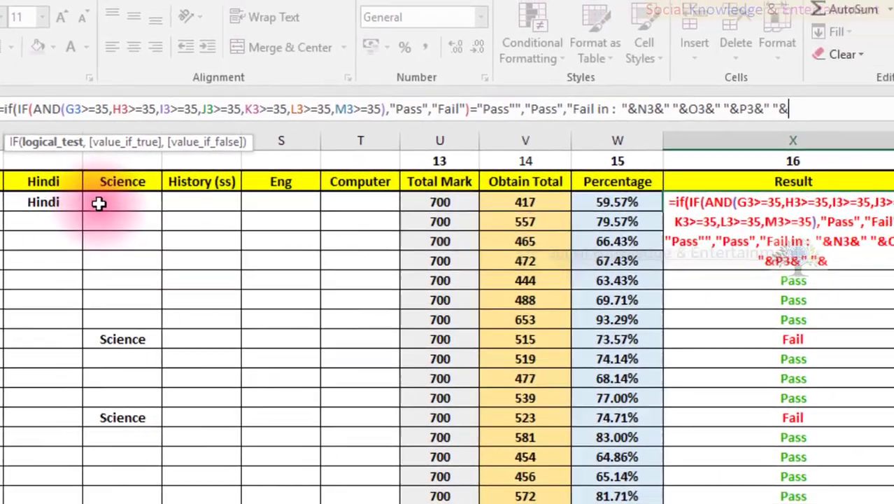
Append Q3, R3, S3 and T3 to the formula, each separated by &" "&.
{"action": "left_click", "coordinate": [203, 201]}
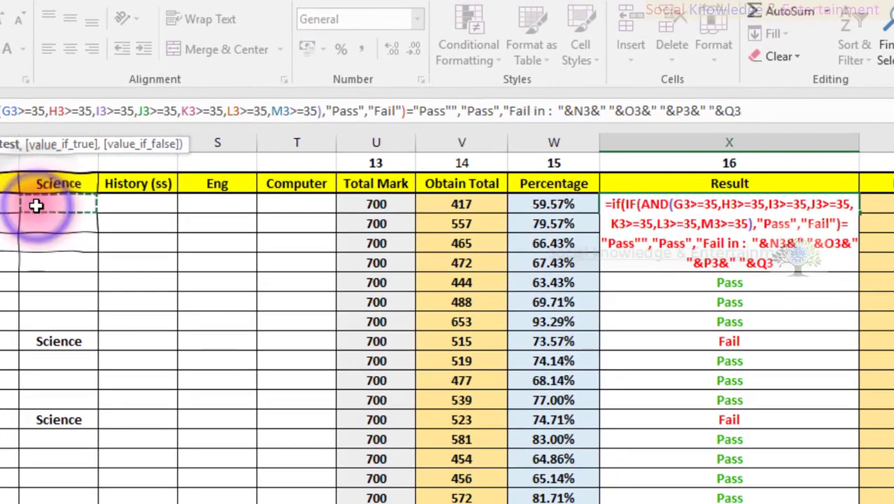
{"action": "type", "text": "&"}
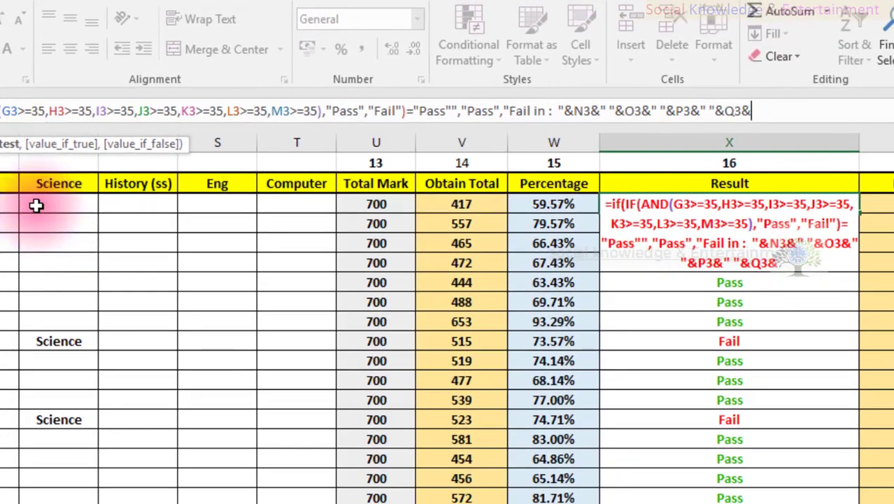
{"action": "type", "text": "\""}
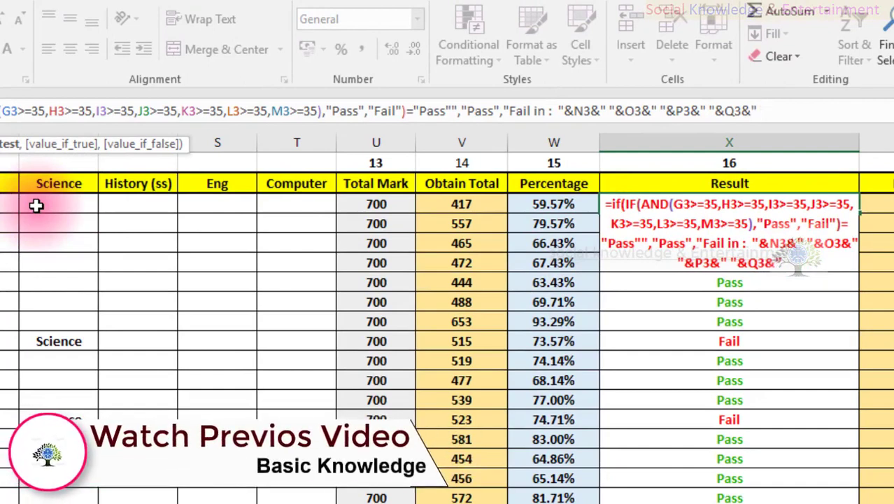
{"action": "type", "text": " \""}
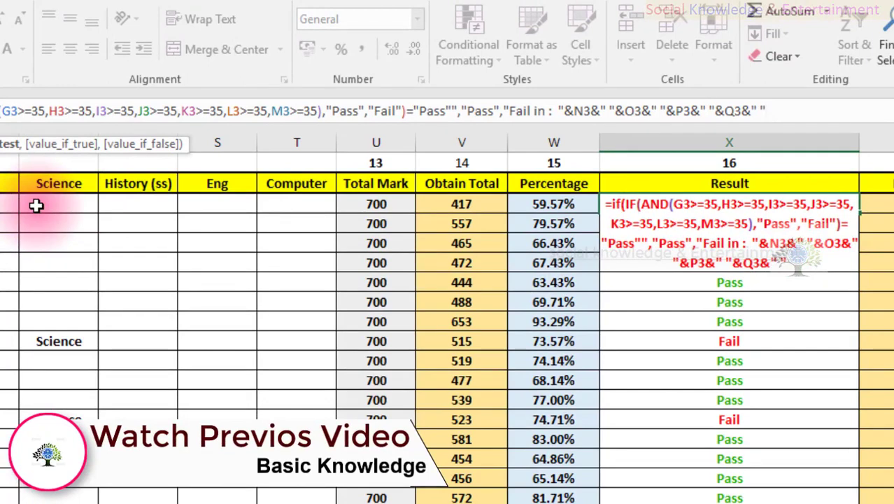
{"action": "type", "text": "&"}
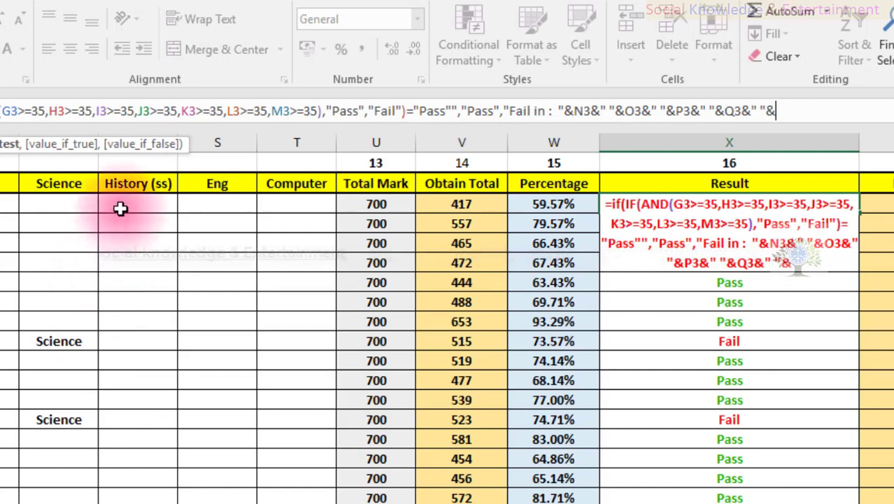
{"action": "left_click", "coordinate": [120, 209]}
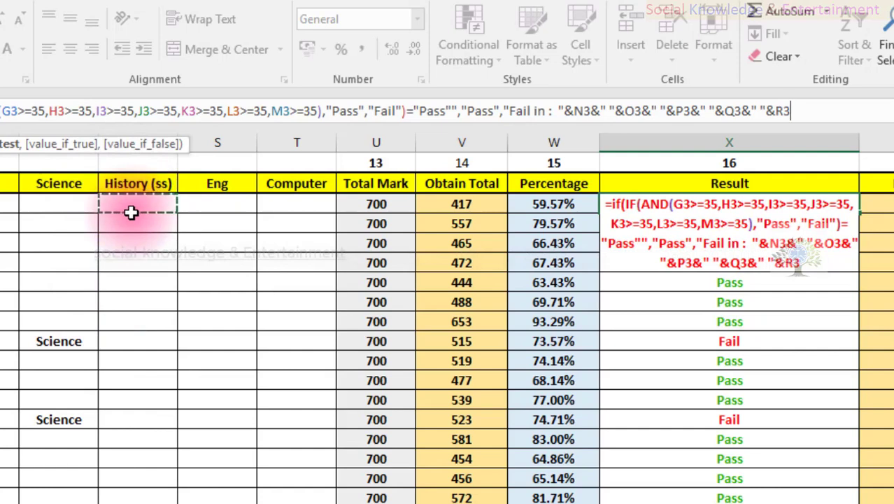
{"action": "type", "text": "&"}
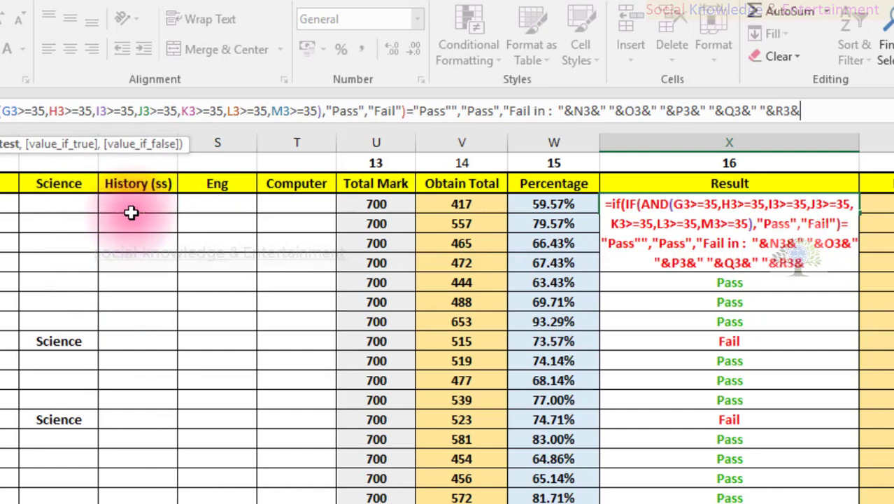
{"action": "type", "text": "\""}
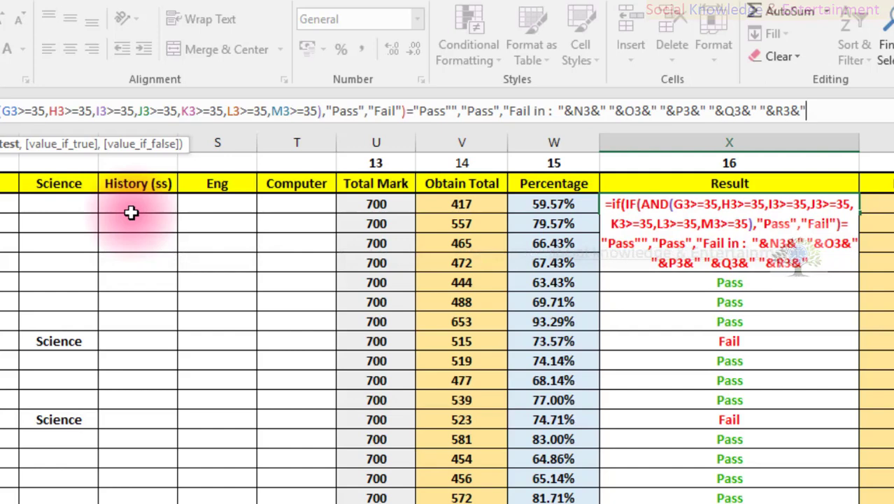
{"action": "type", "text": " \""}
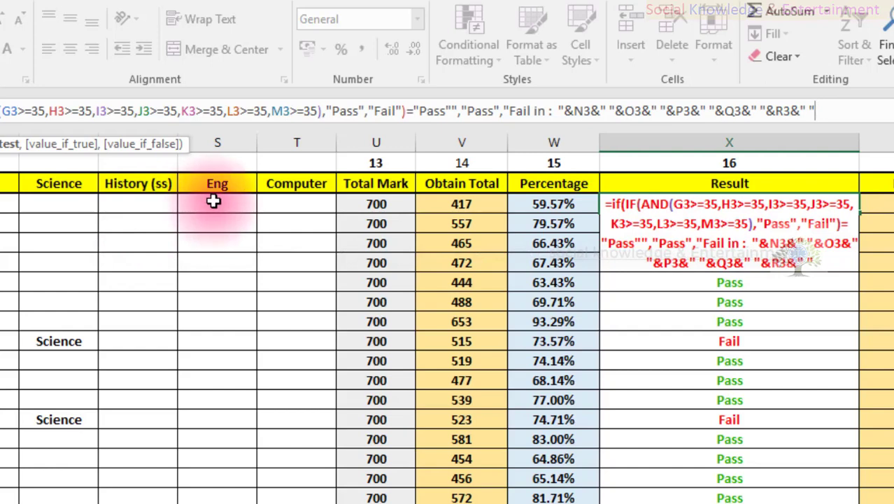
{"action": "type", "text": "&"}
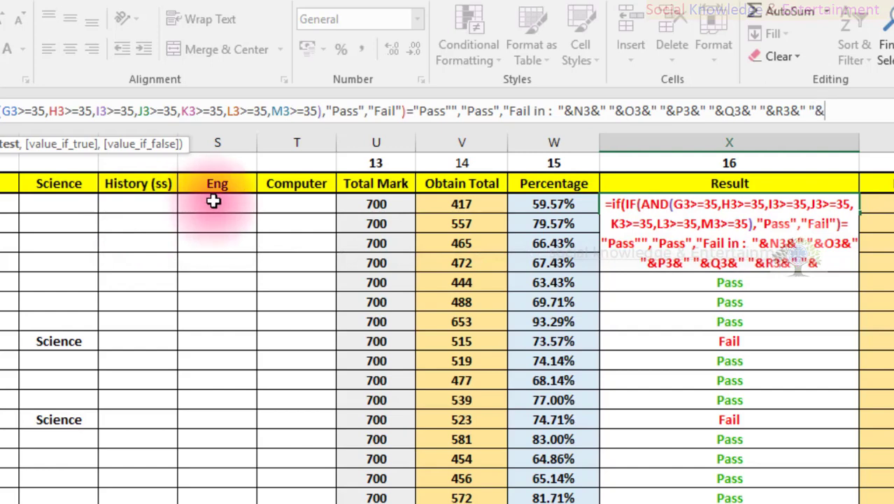
{"action": "left_click", "coordinate": [213, 201]}
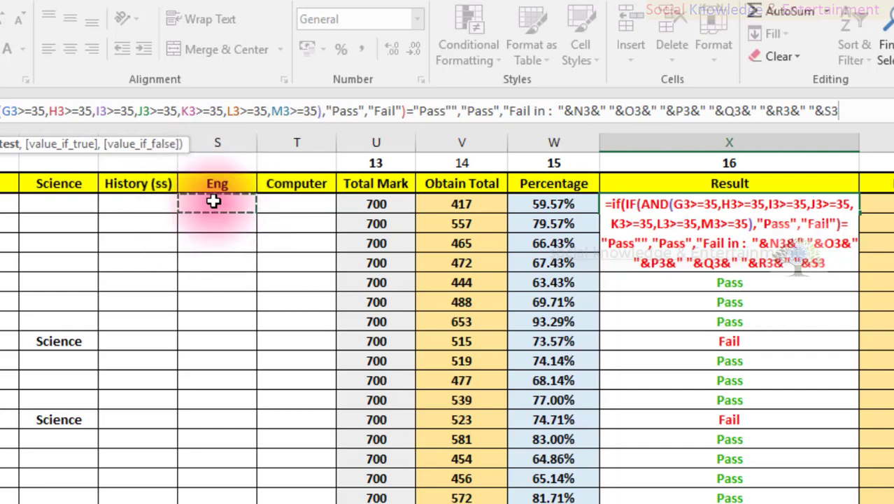
{"action": "type", "text": "&\""}
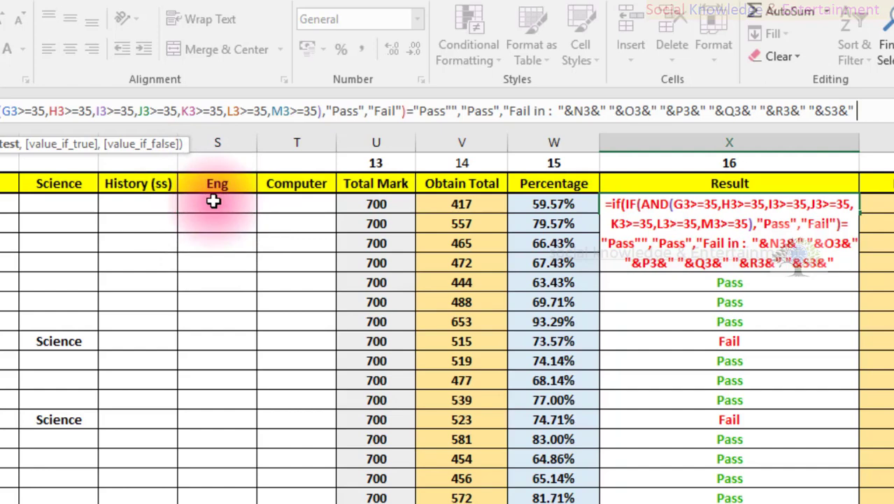
{"action": "type", "text": " \""}
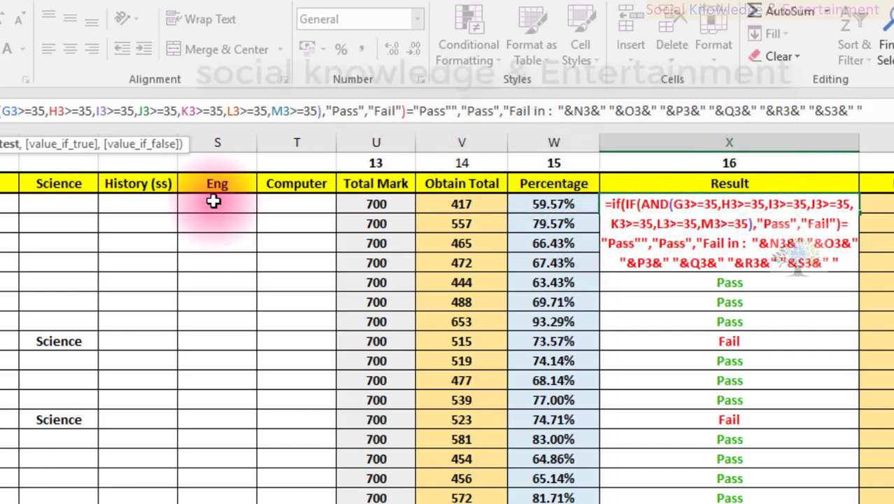
{"action": "type", "text": "&"}
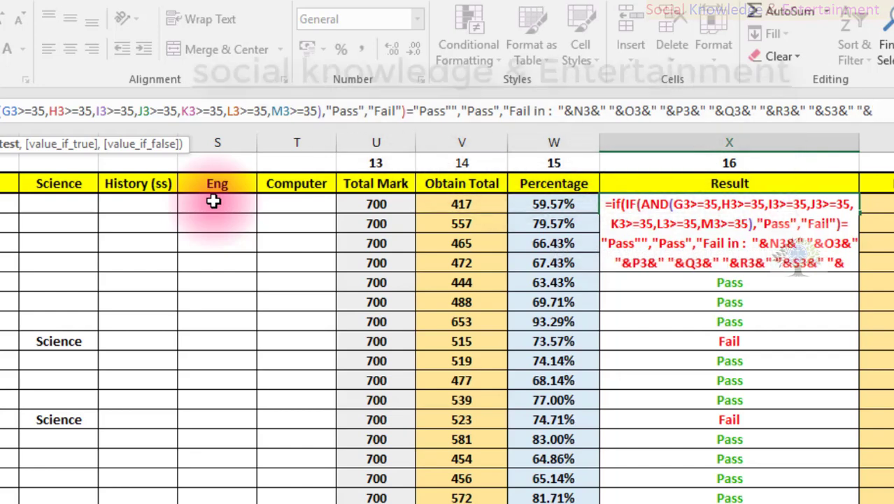
{"action": "left_click", "coordinate": [276, 202]}
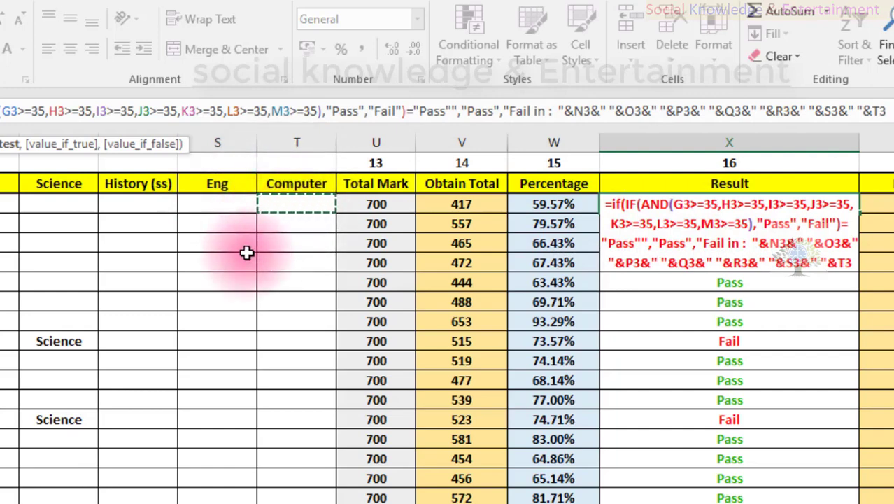
{"action": "type", "text": "&"}
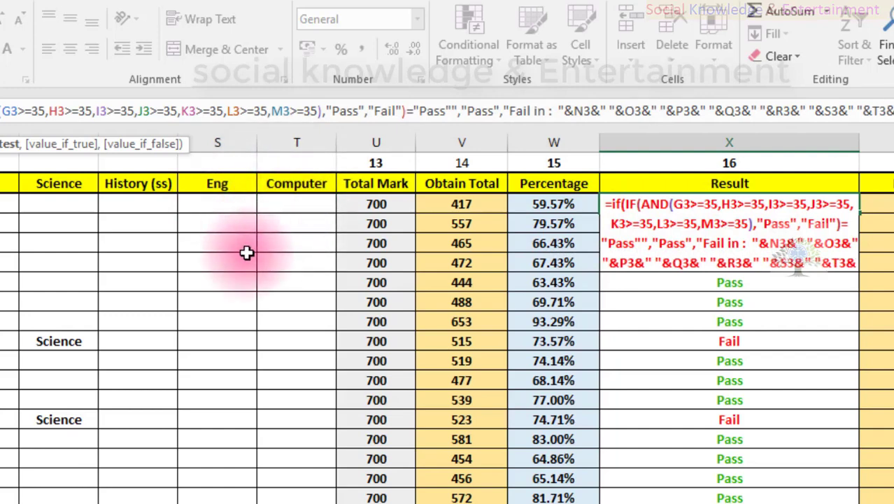
{"action": "type", "text": "\""}
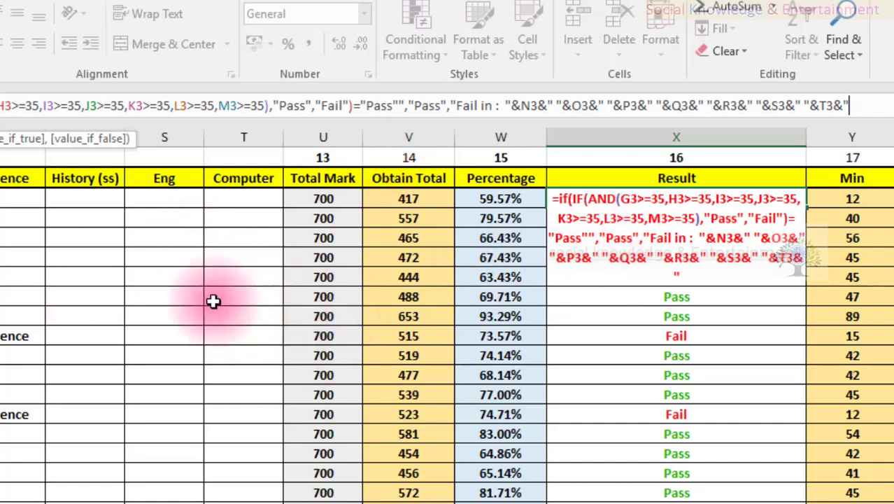
Close the formula after &T3&" and try to confirm it, dismissing Excel's formula error messages.
{"action": "type", "text": ")"}
{"action": "key", "text": "BackSpace"}
{"action": "key", "text": "BackSpace"}
{"action": "key", "text": "BackSpace"}
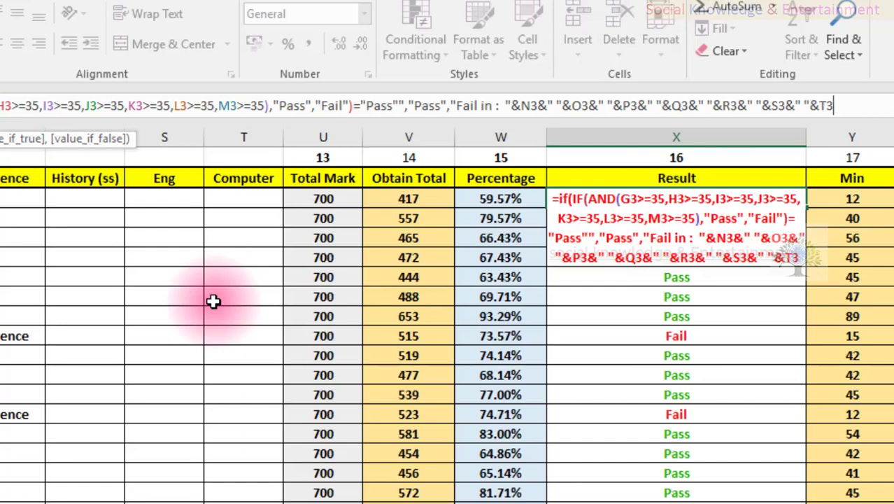
{"action": "type", "text": ")"}
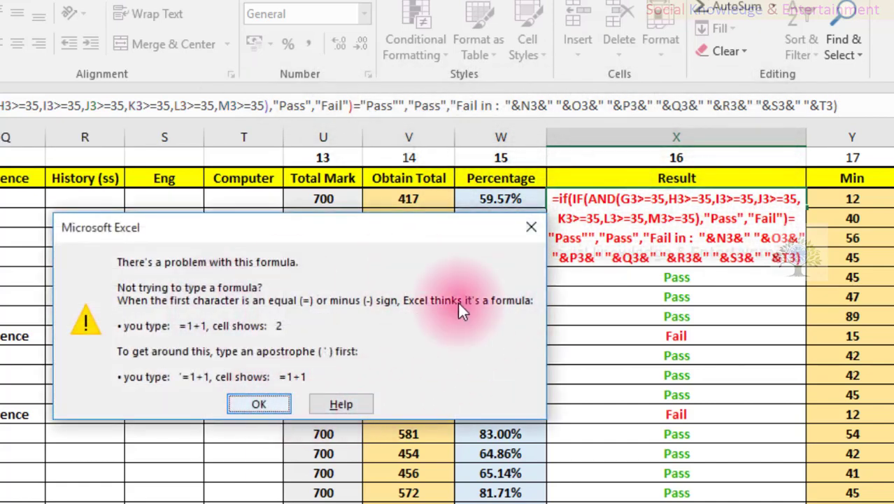
{"action": "left_click", "coordinate": [527, 228]}
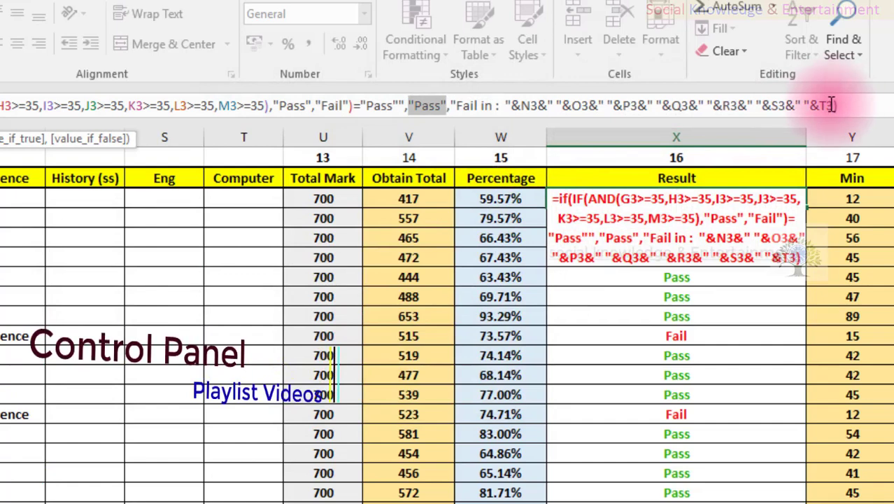
{"action": "left_click", "coordinate": [832, 106]}
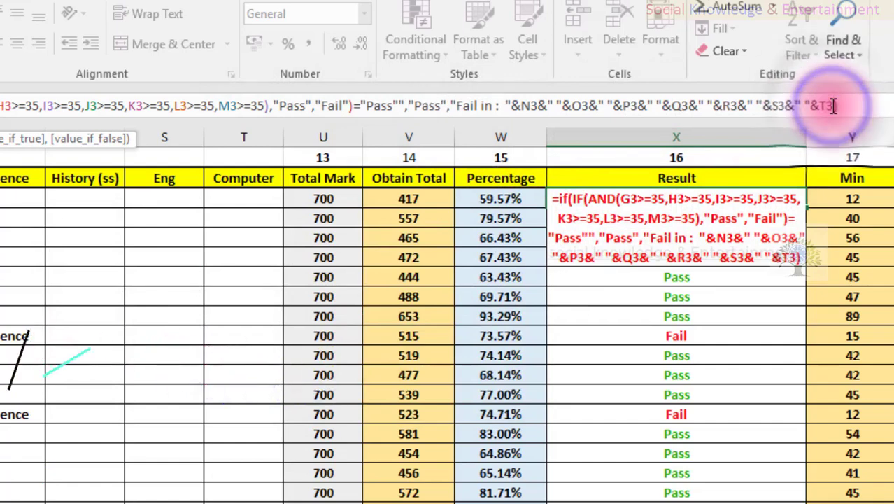
{"action": "type", "text": "&"}
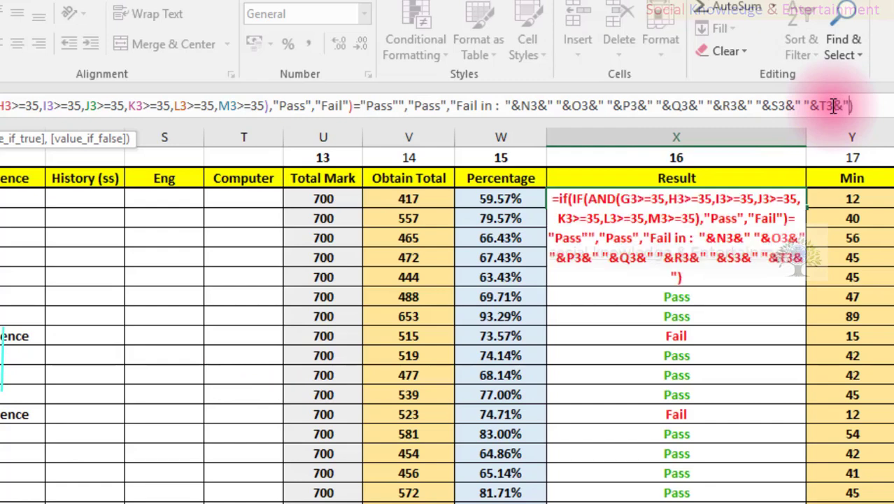
{"action": "key", "text": "Return"}
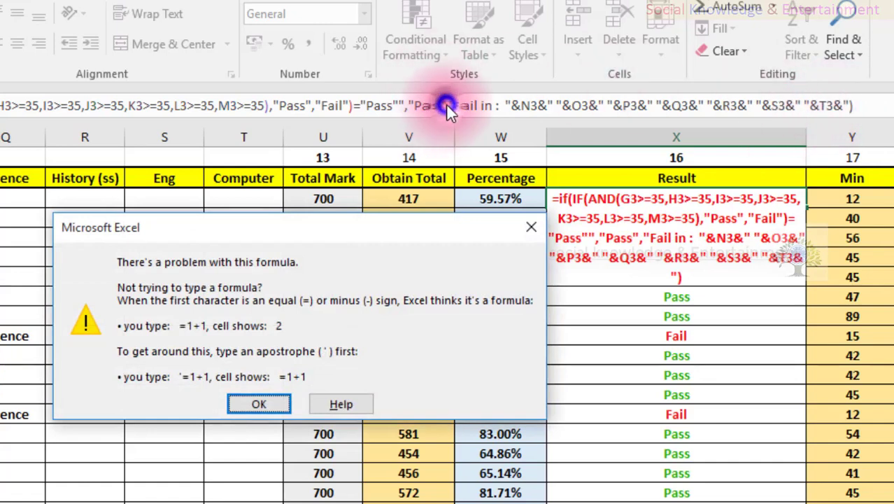
{"action": "left_click", "coordinate": [263, 400]}
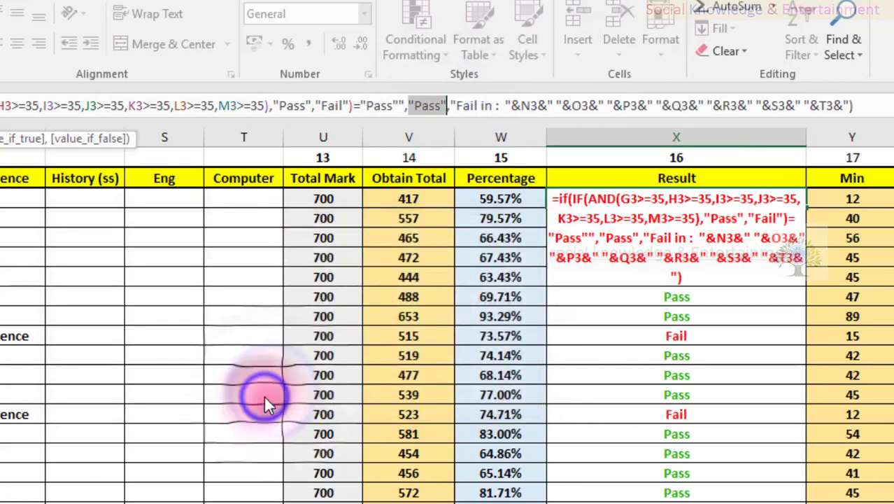
Add the missing closing parenthesis after the inner IF's "Fail" value.
{"action": "left_click", "coordinate": [441, 113]}
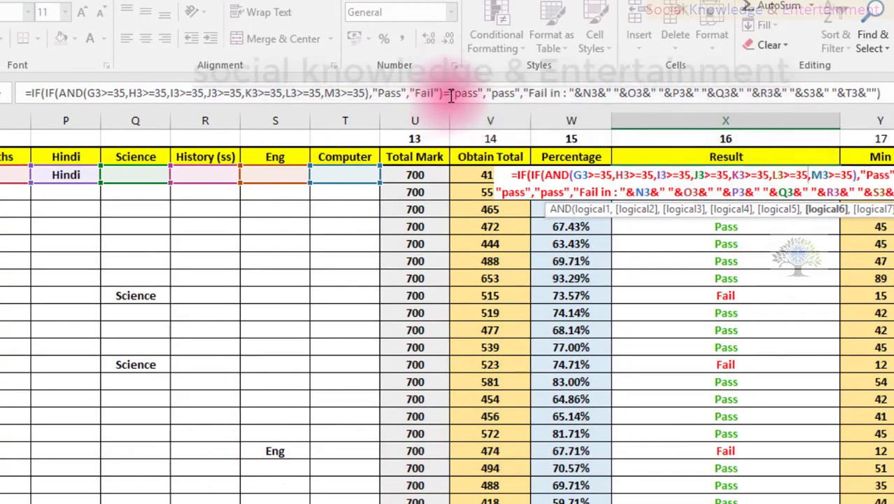
{"action": "left_click_drag", "start_coordinate": [451, 93], "coordinate": [484, 94]}
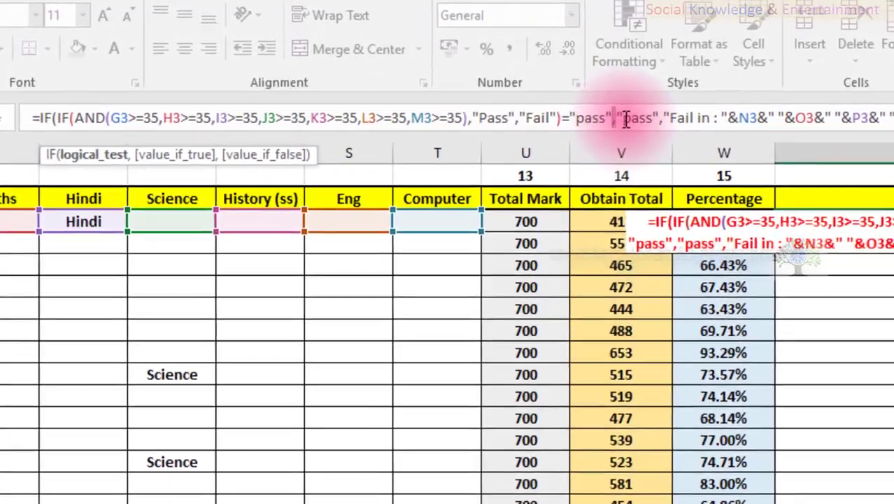
{"action": "left_click", "coordinate": [494, 93]}
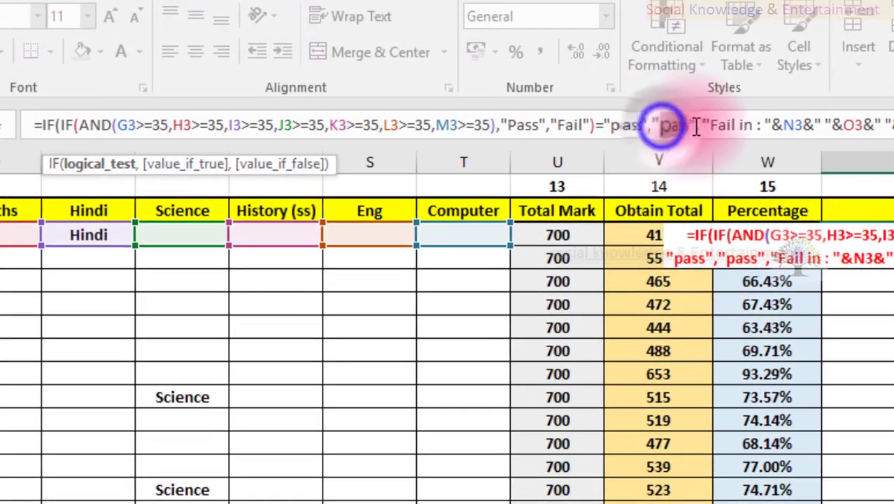
{"action": "double_click", "coordinate": [676, 125]}
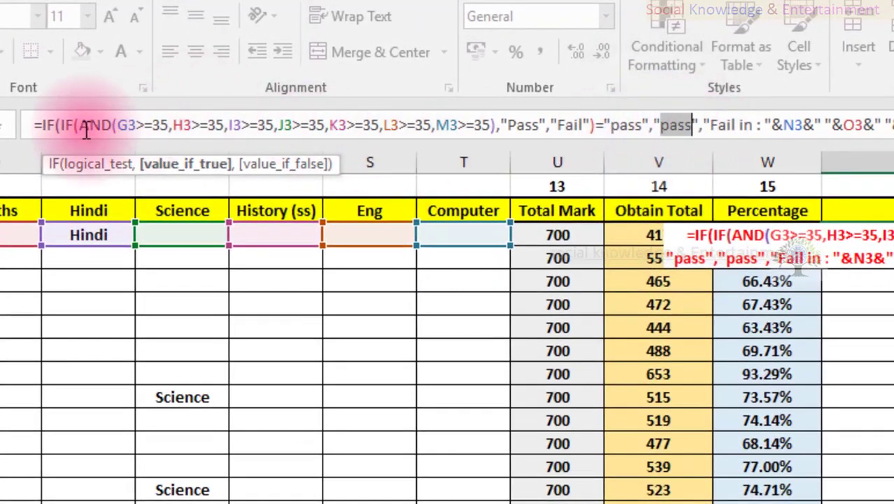
{"action": "left_click_drag", "start_coordinate": [56, 125], "coordinate": [566, 125]}
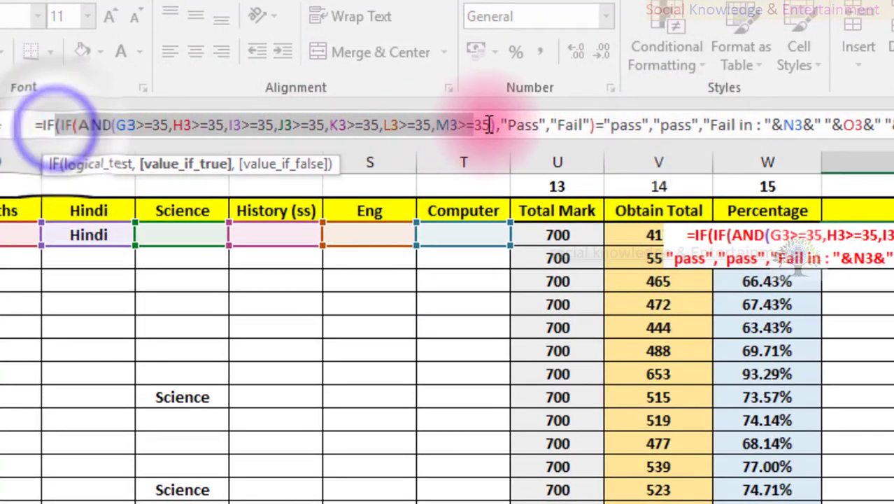
{"action": "left_click", "coordinate": [555, 125]}
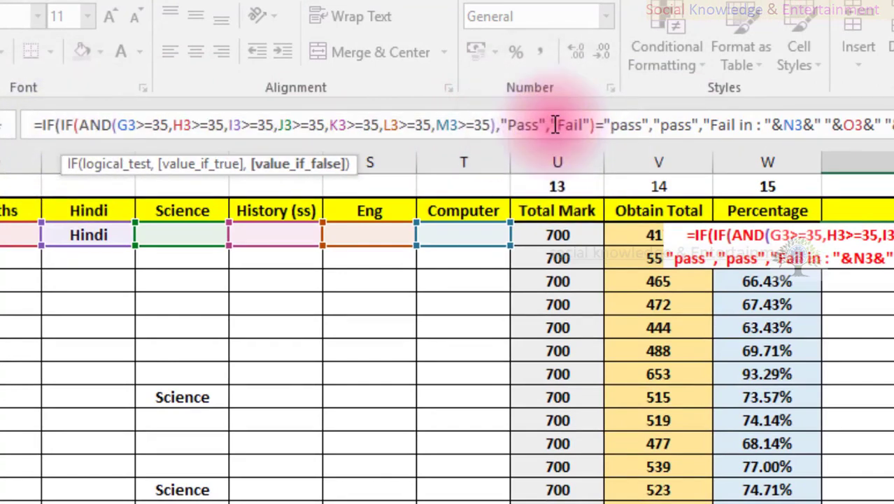
{"action": "left_click_drag", "start_coordinate": [563, 125], "coordinate": [592, 125]}
{"action": "type", "text": ")"}
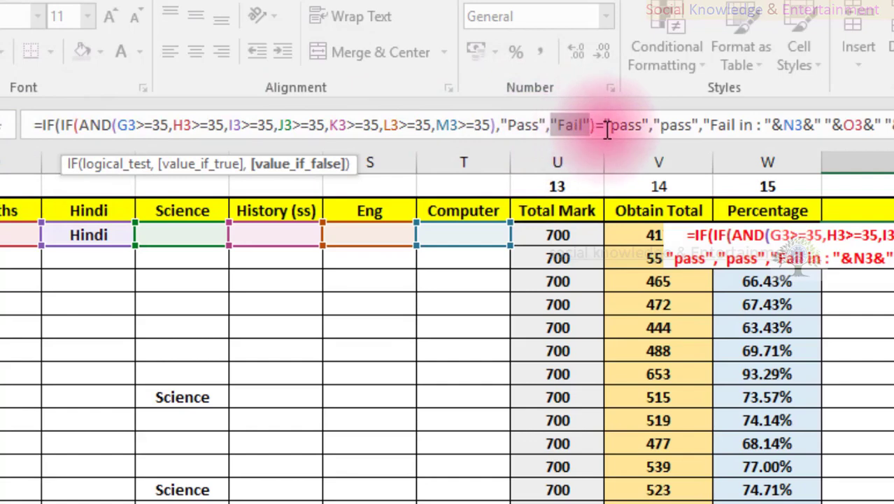
Highlight the inner IF, the pass comparison, the "Fail in :" label and references N3 to T3.
{"action": "left_click", "coordinate": [44, 127]}
{"action": "left_click_drag", "start_coordinate": [44, 127], "coordinate": [591, 126]}
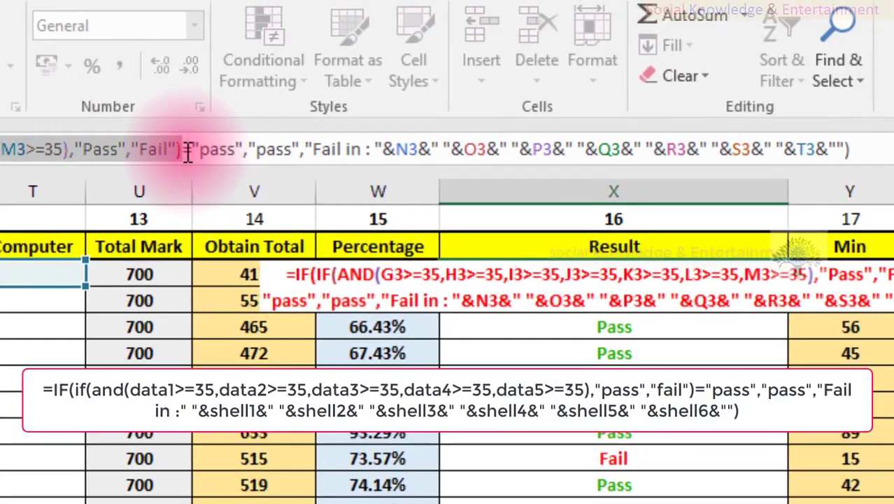
{"action": "mouse_move", "coordinate": [187, 153]}
{"action": "left_mouse_down"}
{"action": "mouse_move", "coordinate": [497, 82]}
{"action": "mouse_move", "coordinate": [516, 89]}
{"action": "left_mouse_up"}
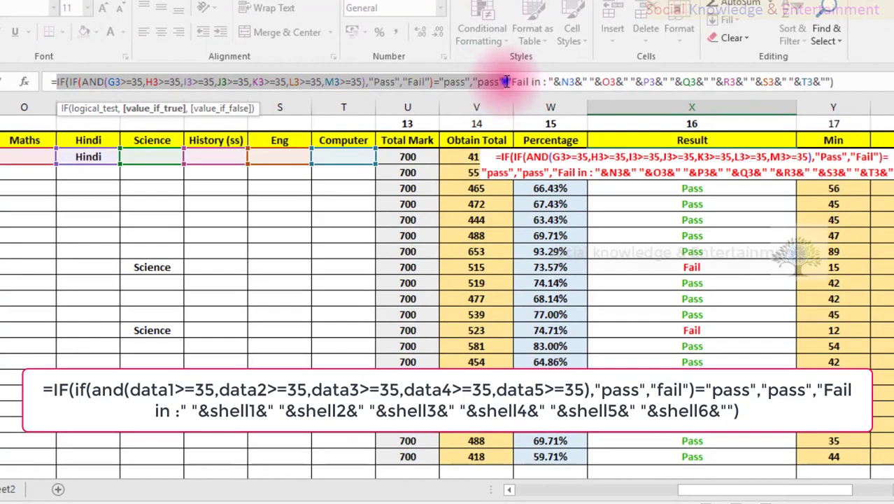
{"action": "left_click_drag", "start_coordinate": [507, 81], "coordinate": [547, 82]}
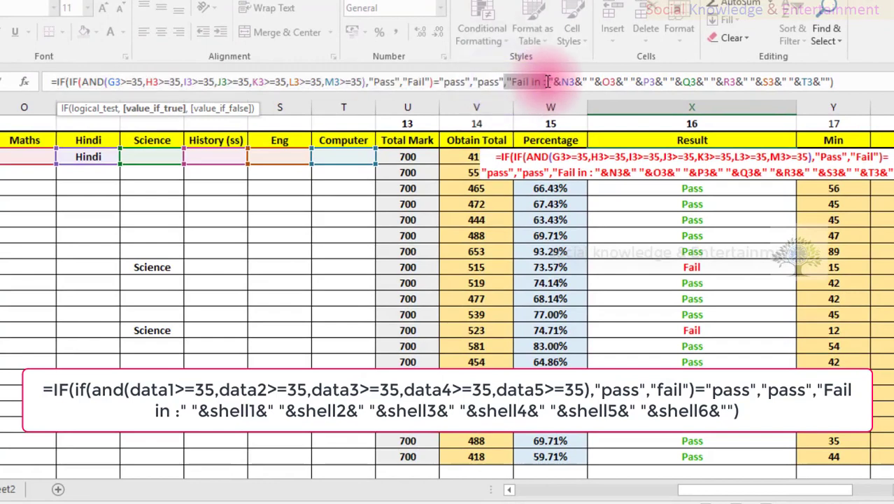
{"action": "left_click_drag", "start_coordinate": [552, 82], "coordinate": [834, 82]}
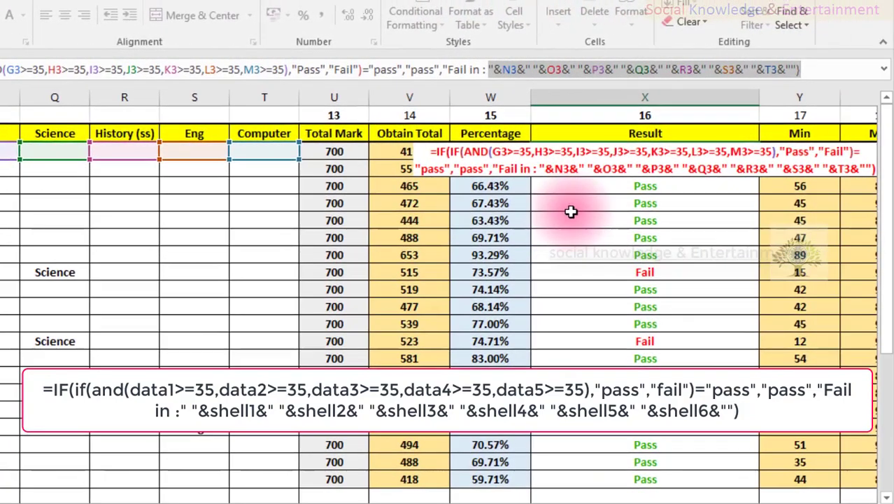
{"action": "left_click", "coordinate": [618, 217]}
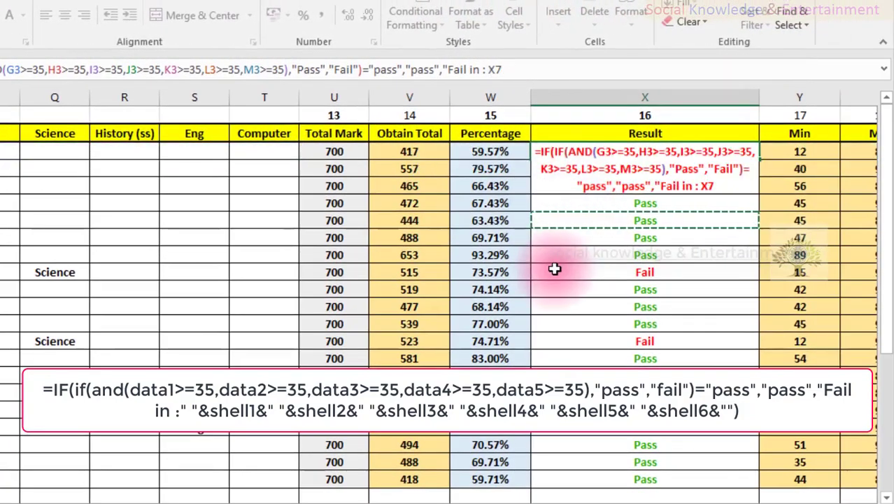
Cancel the accidental X7 edit so X3 keeps its 'Fail in : Gujarati Hindi' formula.
{"action": "key", "text": "Escape"}
{"action": "type", "text": "\"&N3&\" \"&O3&\" \"&P3&\" \"&Q3&\" \"&R3&\" \"&S3&\" \"&T3&\"\")"}
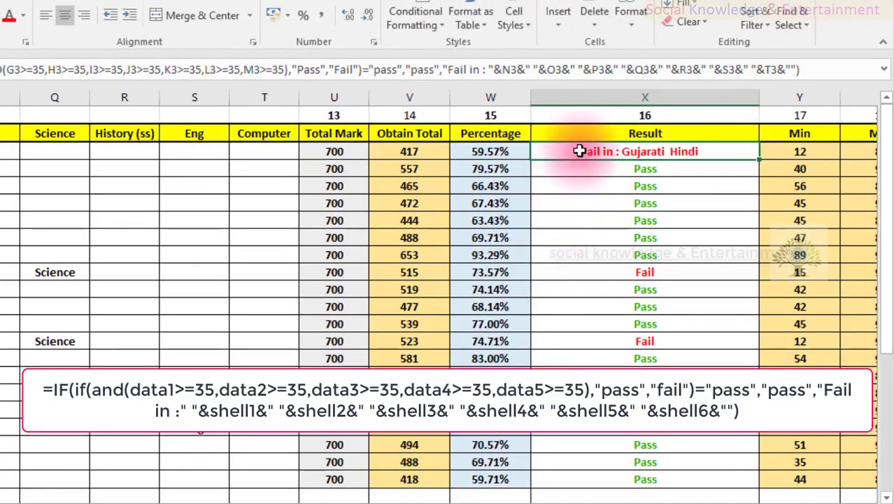
{"action": "left_click", "coordinate": [579, 151]}
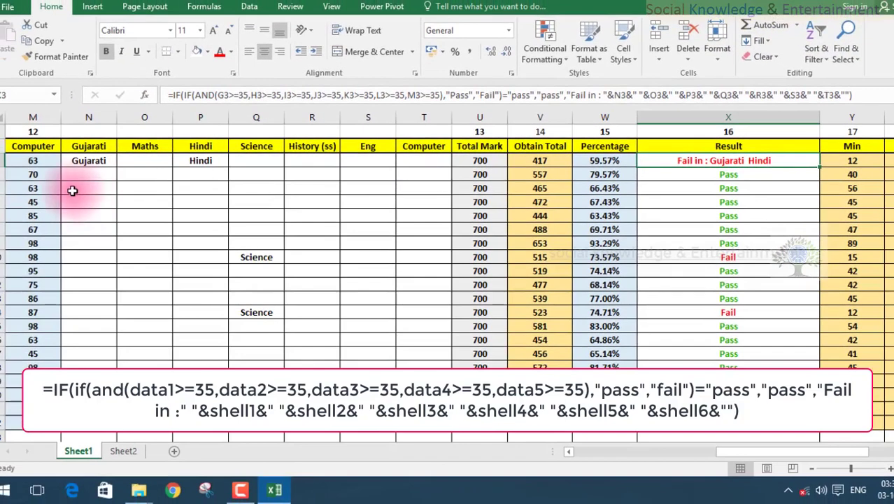
Change the first student's Computer mark in M3 to 12, then begin editing X3's Result formula.
{"action": "left_click", "coordinate": [27, 244]}
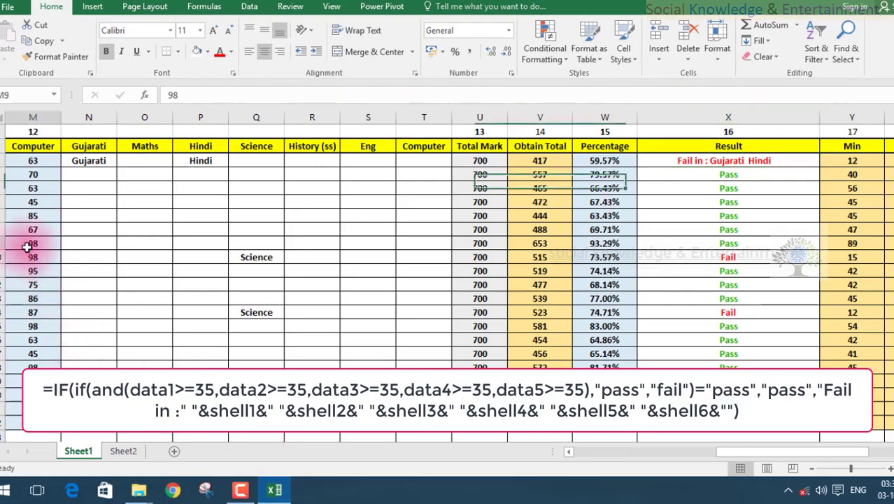
{"action": "left_click", "coordinate": [32, 160]}
{"action": "type", "text": "12"}
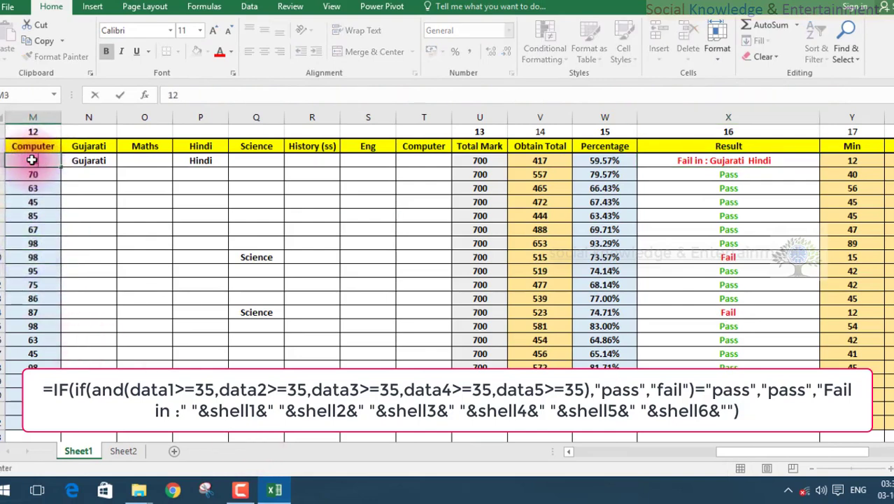
{"action": "key", "text": "Return"}
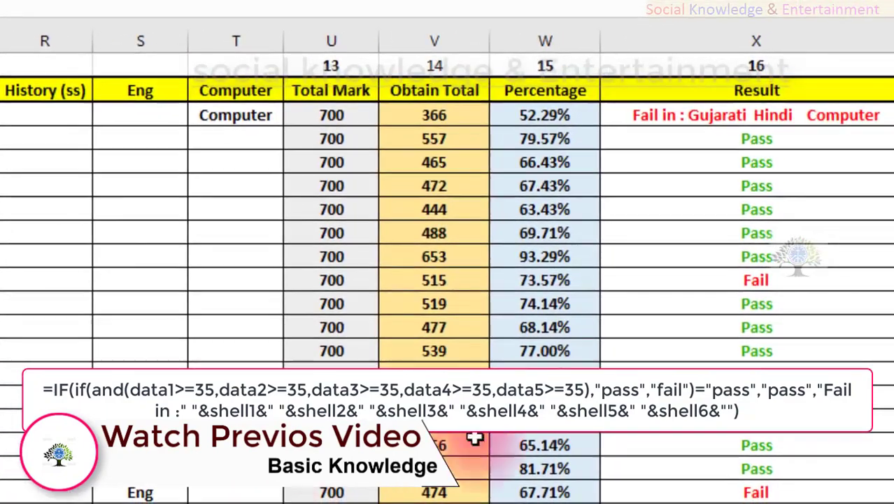
{"action": "left_click", "coordinate": [715, 119]}
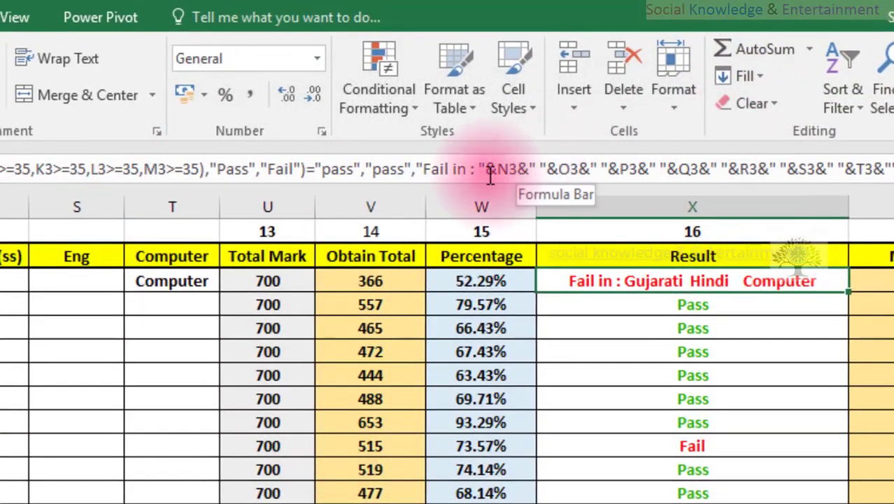
{"action": "left_click", "coordinate": [534, 172]}
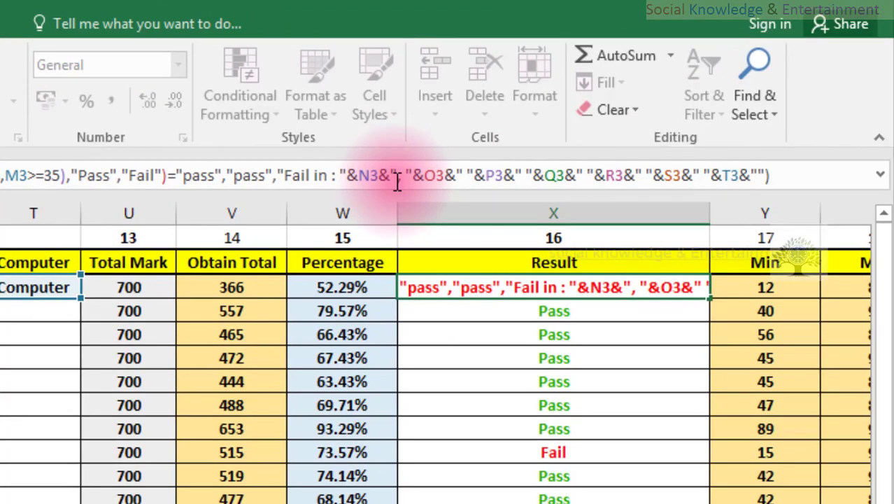
Rework the subject separators in X3's formula so it reads 'Fail in : Gujarati Hindi Computer'.
{"action": "type", "text": ","}
{"action": "key", "text": "Right"}
{"action": "key", "text": "Right"}
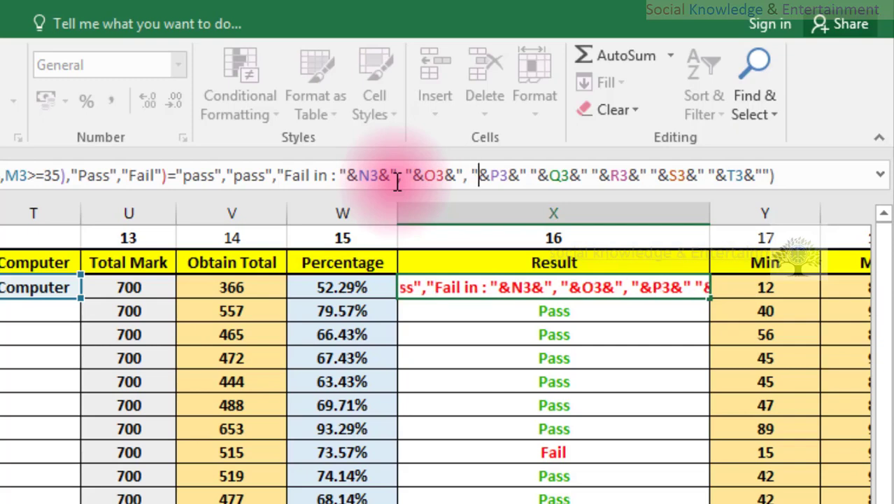
{"action": "type", "text": ","}
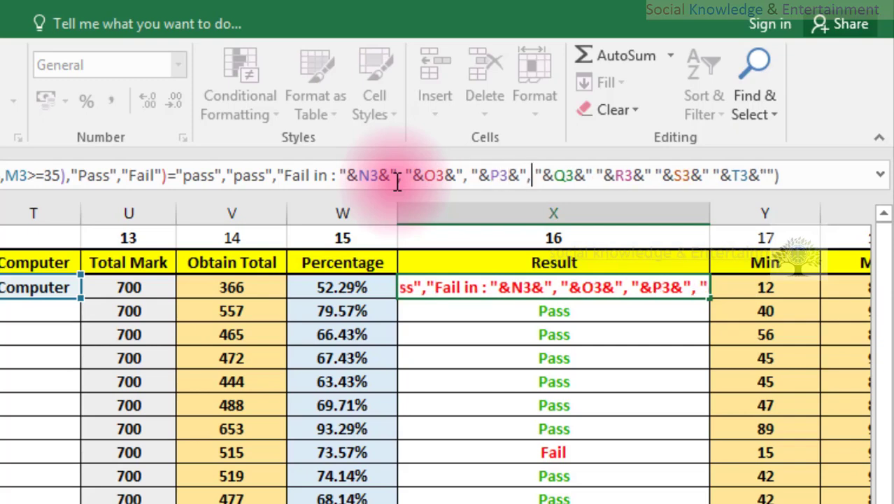
{"action": "key", "text": "Right"}
{"action": "key", "text": "Right"}
{"action": "key", "text": "Right"}
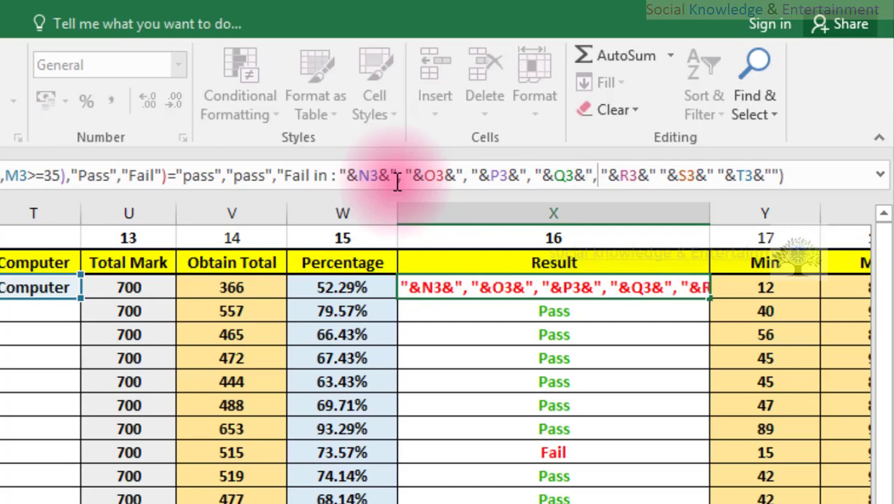
{"action": "key", "text": "Right"}
{"action": "key", "text": "Right"}
{"action": "key", "text": "Right"}
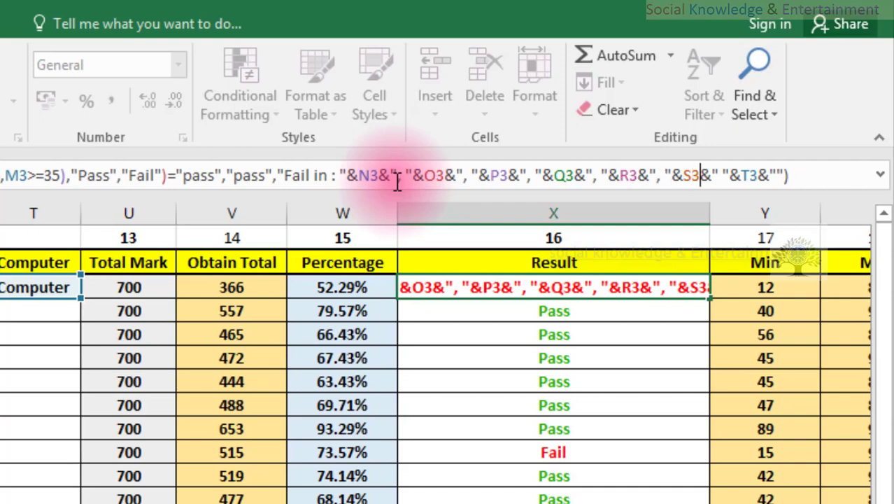
{"action": "key", "text": "Right"}
{"action": "key", "text": "Right"}
{"action": "key", "text": "Right"}
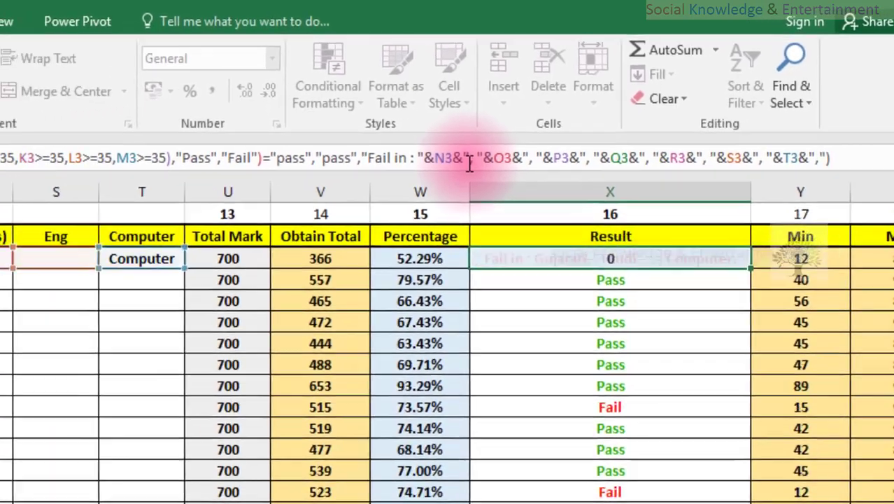
{"action": "key", "text": "Return"}
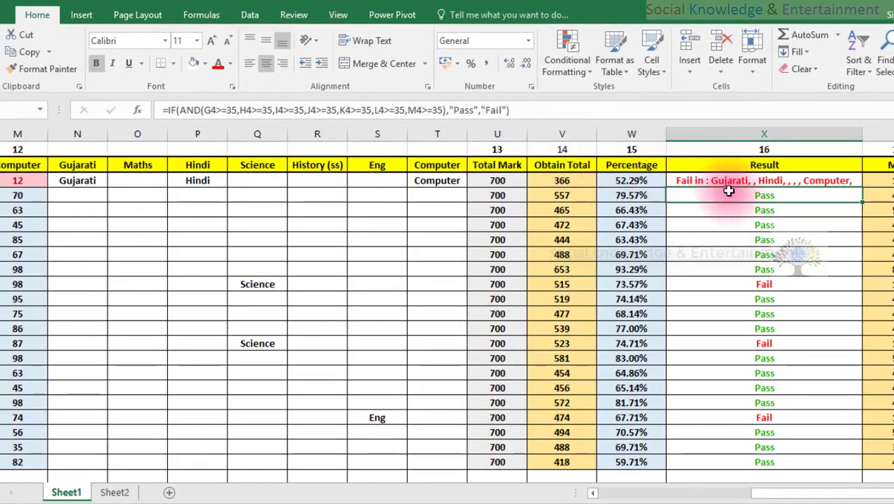
{"action": "left_click", "coordinate": [770, 181]}
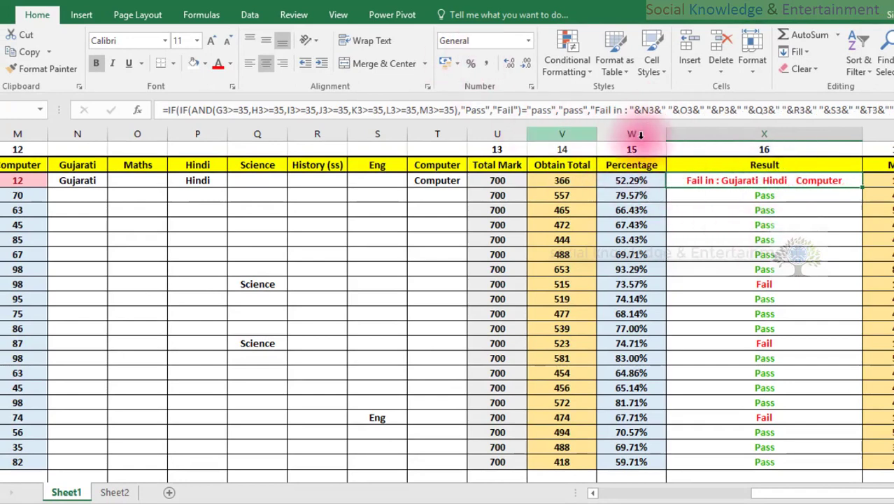
Hide the helper columns N through T.
{"action": "left_click", "coordinate": [733, 224]}
{"action": "left_click", "coordinate": [707, 186]}
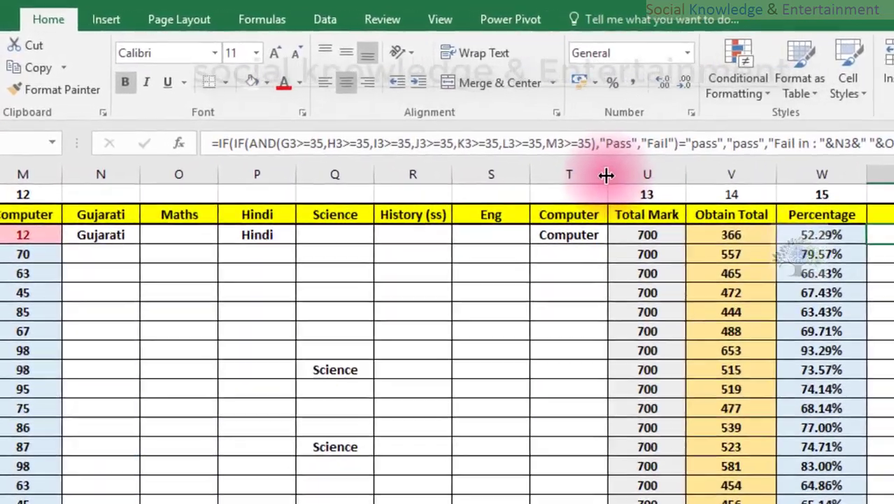
{"action": "left_click_drag", "start_coordinate": [467, 133], "coordinate": [76, 169]}
{"action": "left_click_drag", "start_coordinate": [103, 222], "coordinate": [60, 224]}
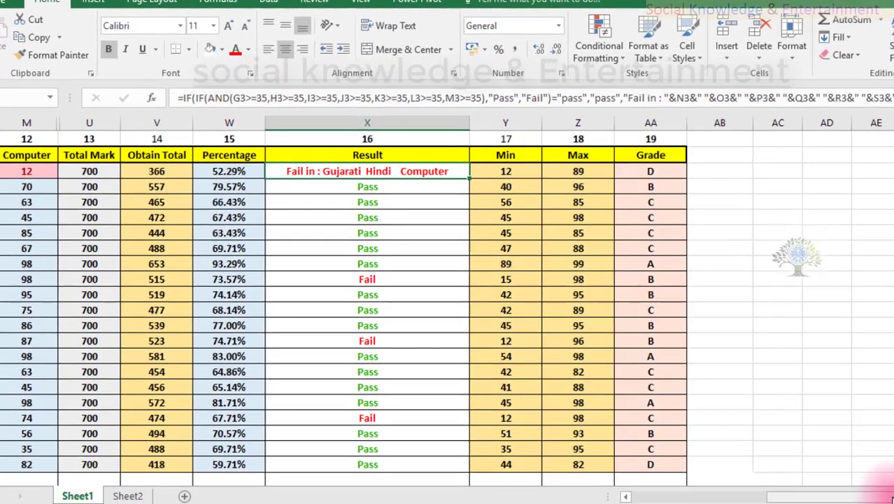
Fill X3's Result formula down to every student row and save the workbook.
{"action": "mouse_move", "coordinate": [868, 498]}
{"action": "left_mouse_down"}
{"action": "mouse_move", "coordinate": [826, 498]}
{"action": "mouse_move", "coordinate": [860, 498]}
{"action": "left_mouse_up"}
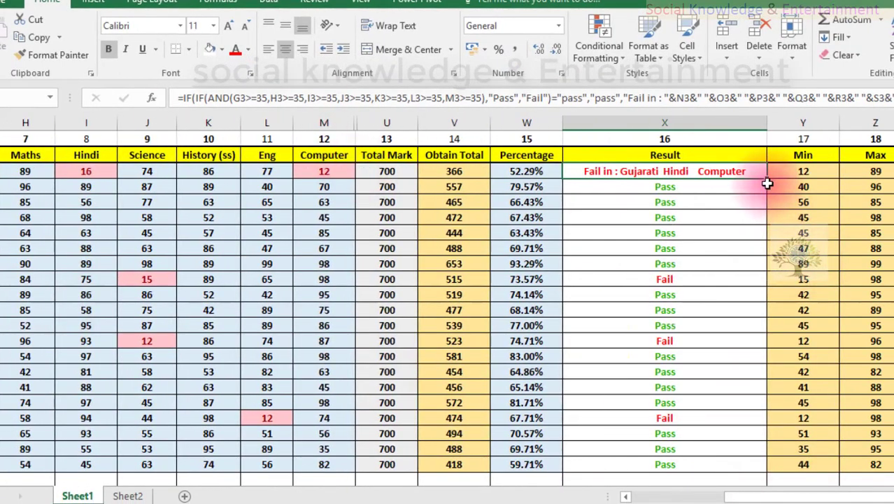
{"action": "mouse_move", "coordinate": [767, 181]}
{"action": "left_mouse_down"}
{"action": "mouse_move", "coordinate": [759, 400]}
{"action": "mouse_move", "coordinate": [754, 371]}
{"action": "left_mouse_up"}
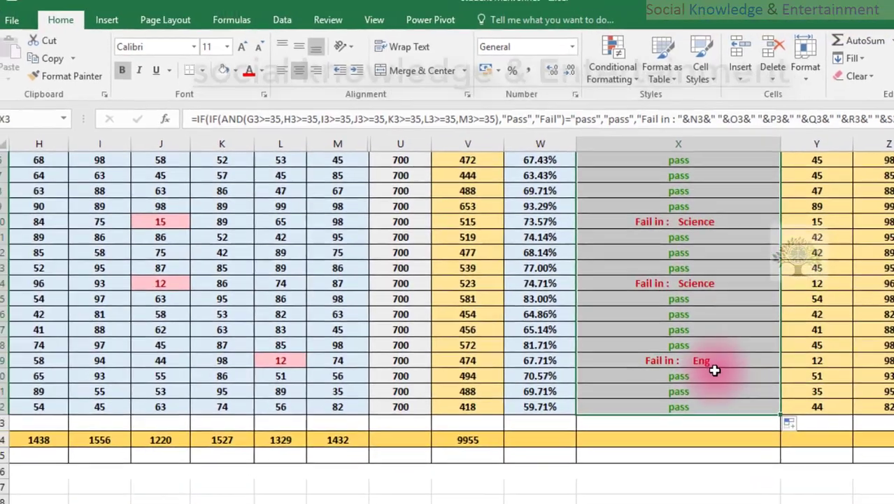
{"action": "scroll", "coordinate": [692, 287], "scroll_direction": "up", "scroll_amount": 2}
{"action": "left_click", "coordinate": [698, 285]}
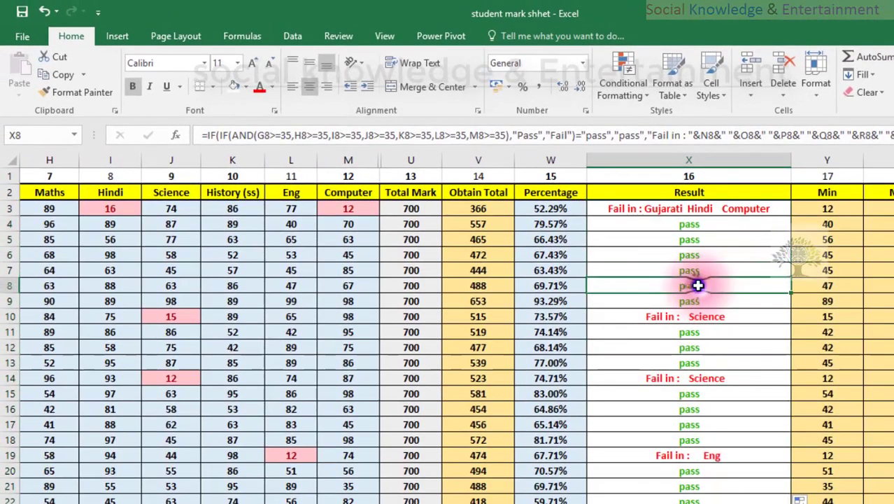
{"action": "left_click", "coordinate": [23, 12]}
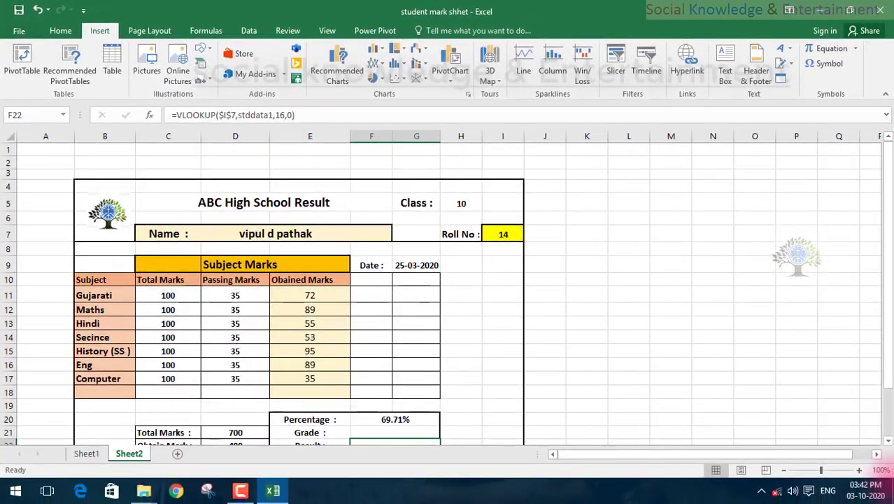
Show the desktop and move the Word 2016, lattersdd, table report, shapesh and student mark shhet icons.
{"action": "left_click", "coordinate": [888, 484]}
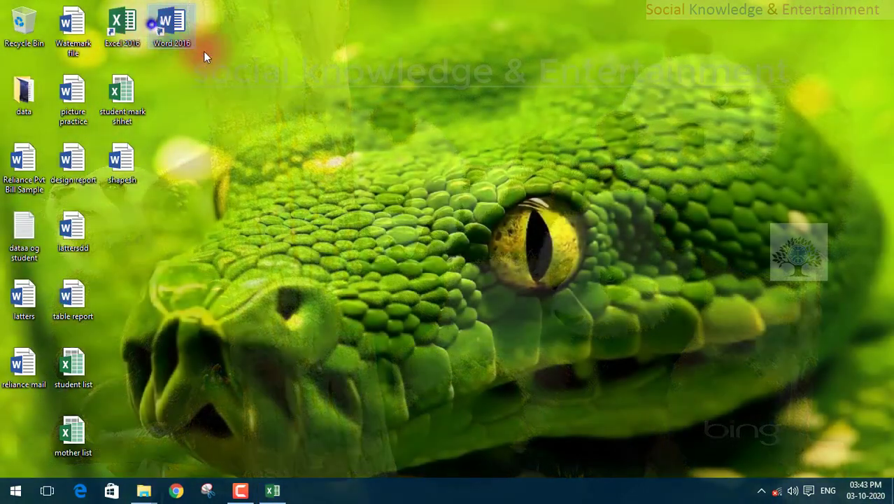
{"action": "left_click_drag", "start_coordinate": [172, 25], "coordinate": [319, 95]}
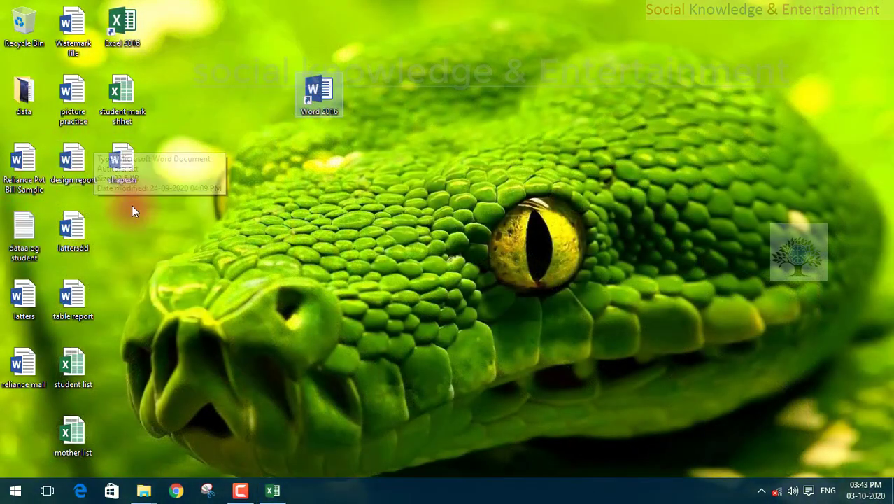
{"action": "left_click_drag", "start_coordinate": [162, 196], "coordinate": [44, 303]}
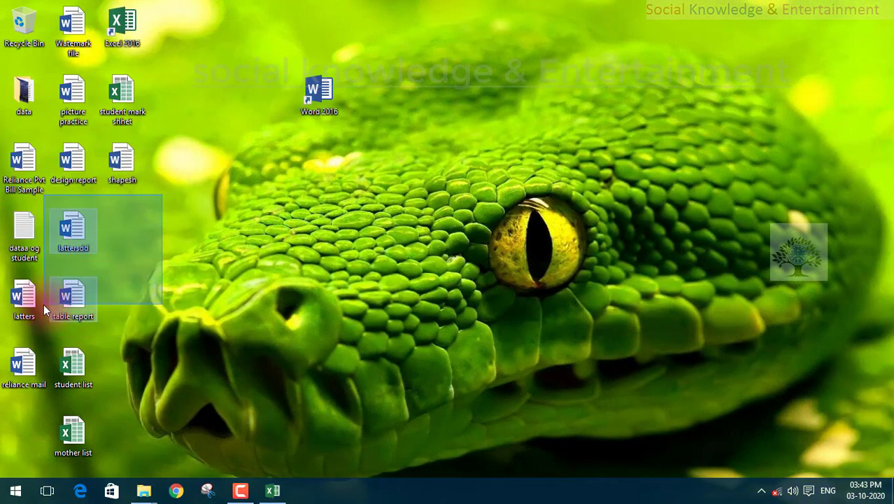
{"action": "left_click_drag", "start_coordinate": [68, 224], "coordinate": [510, 154]}
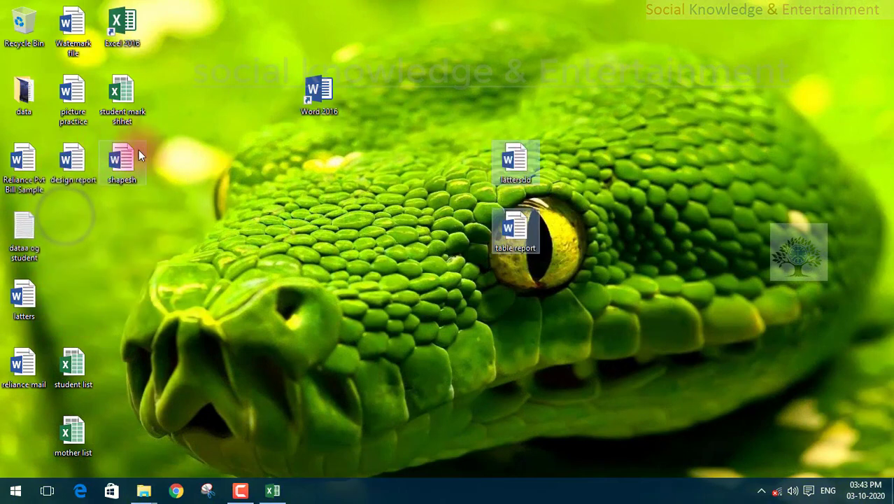
{"action": "left_click_drag", "start_coordinate": [139, 155], "coordinate": [87, 154]}
{"action": "mouse_move", "coordinate": [169, 163]}
{"action": "left_mouse_down"}
{"action": "mouse_move", "coordinate": [2, 172]}
{"action": "mouse_move", "coordinate": [345, 217]}
{"action": "left_mouse_up"}
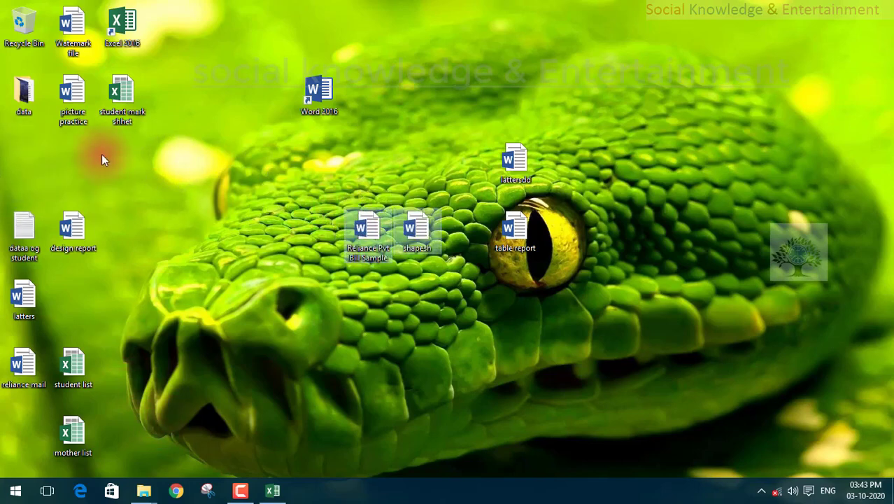
{"action": "mouse_move", "coordinate": [295, 238]}
{"action": "left_mouse_down"}
{"action": "mouse_move", "coordinate": [315, 235]}
{"action": "mouse_move", "coordinate": [19, 172]}
{"action": "left_mouse_up"}
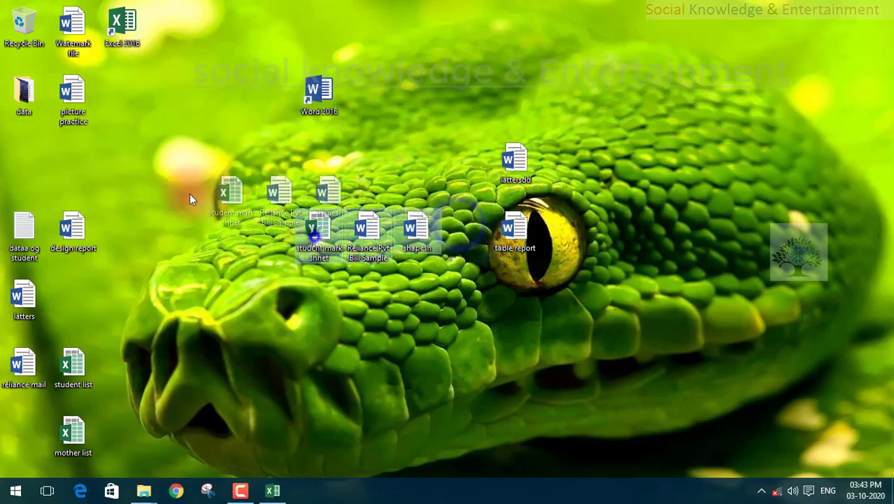
Return lattersdd and table report left, set Word 2016 beside Excel 2016, and raise student list and mother list.
{"action": "left_click_drag", "start_coordinate": [453, 145], "coordinate": [555, 237]}
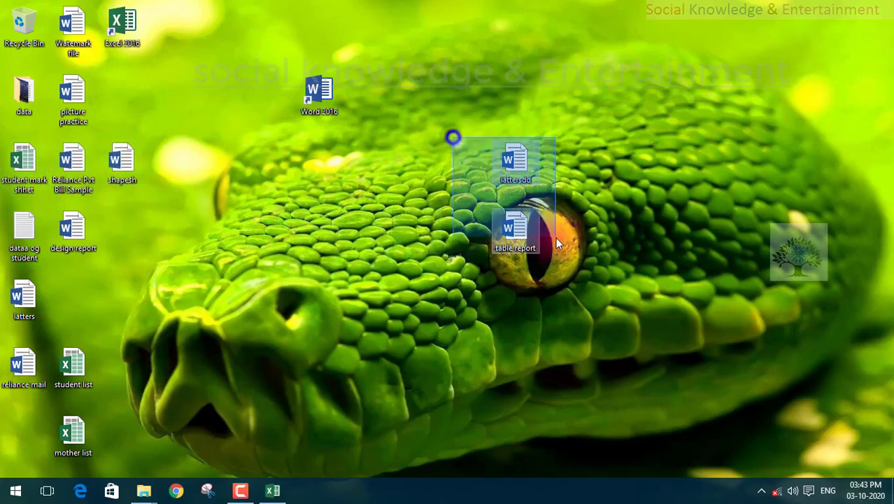
{"action": "mouse_move", "coordinate": [507, 164]}
{"action": "left_mouse_down"}
{"action": "mouse_move", "coordinate": [125, 95]}
{"action": "mouse_move", "coordinate": [111, 81]}
{"action": "left_mouse_up"}
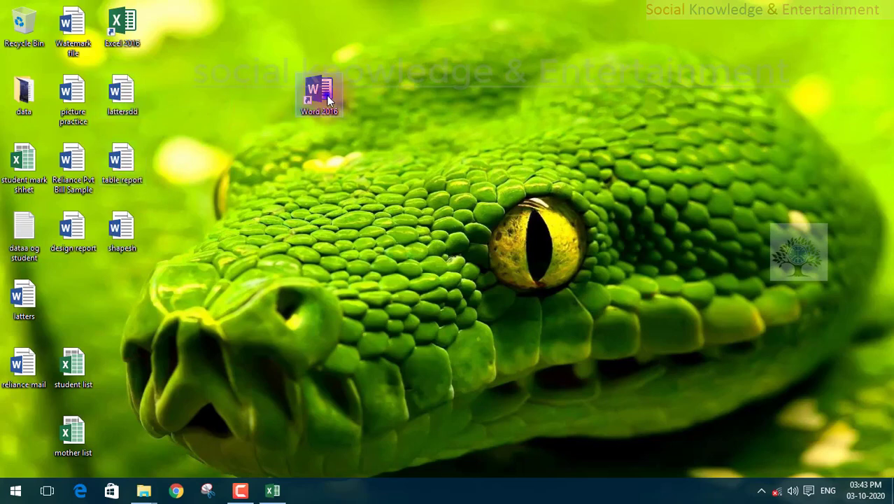
{"action": "left_click_drag", "start_coordinate": [326, 95], "coordinate": [200, 35]}
{"action": "left_click", "coordinate": [200, 117]}
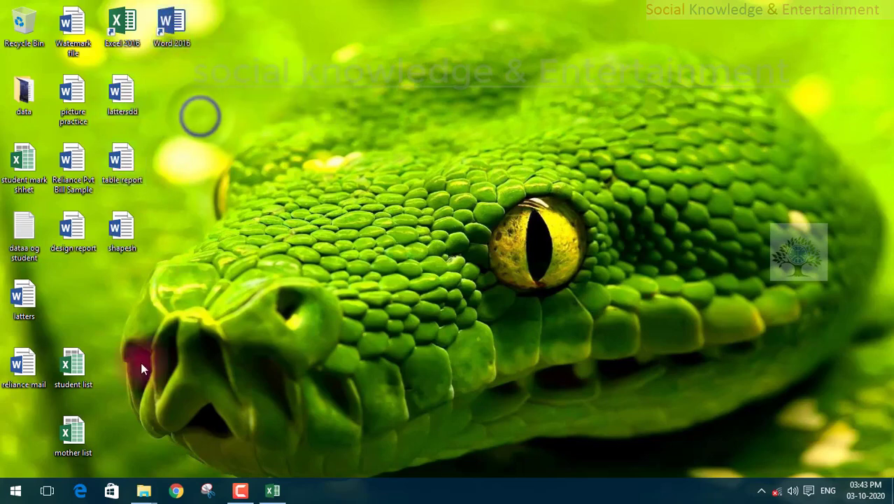
{"action": "left_click_drag", "start_coordinate": [110, 363], "coordinate": [56, 448]}
{"action": "mouse_move", "coordinate": [49, 371]}
{"action": "left_mouse_down"}
{"action": "mouse_move", "coordinate": [198, 94]}
{"action": "mouse_move", "coordinate": [164, 89]}
{"action": "left_mouse_up"}
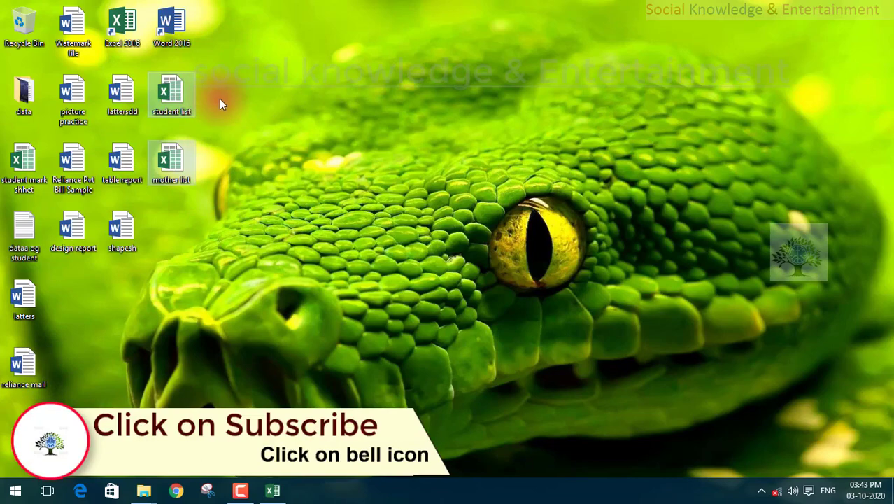
Refresh the desktop and start a maximized blank Excel workbook, Book1.
{"action": "right_click", "coordinate": [249, 76]}
{"action": "left_click", "coordinate": [254, 111]}
{"action": "right_click", "coordinate": [264, 70]}
{"action": "left_click", "coordinate": [270, 110]}
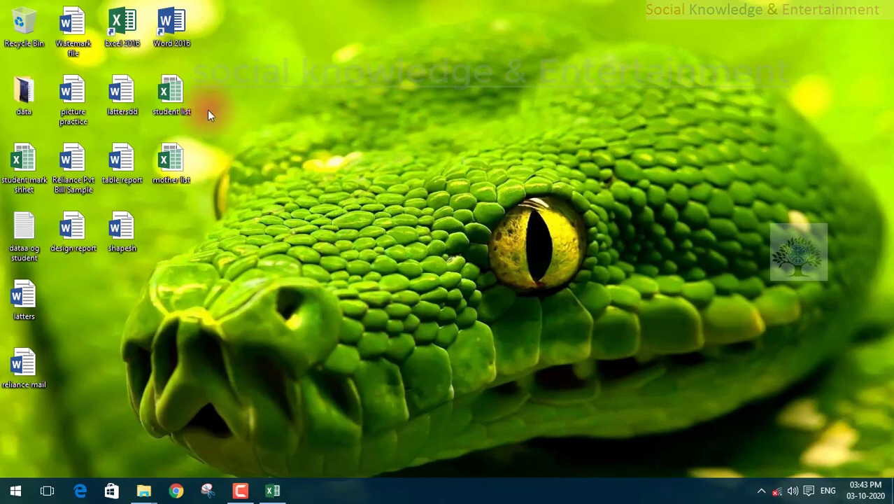
{"action": "double_click", "coordinate": [124, 21]}
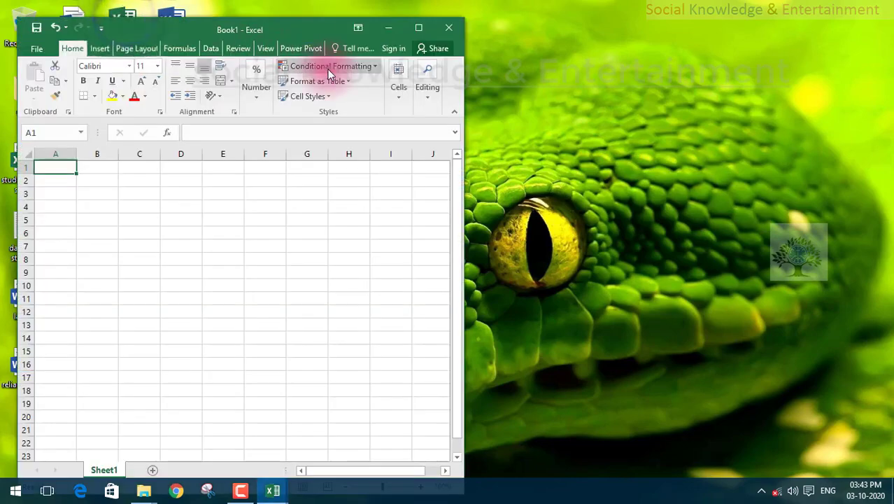
{"action": "left_click", "coordinate": [414, 27]}
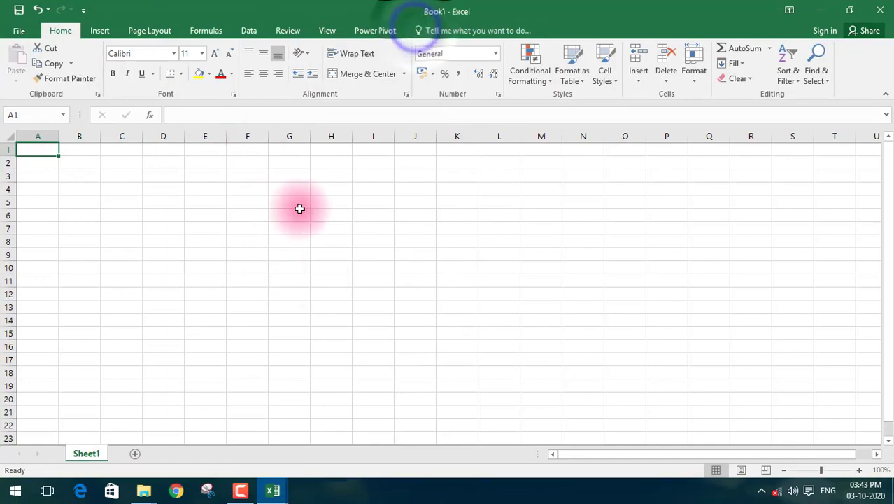
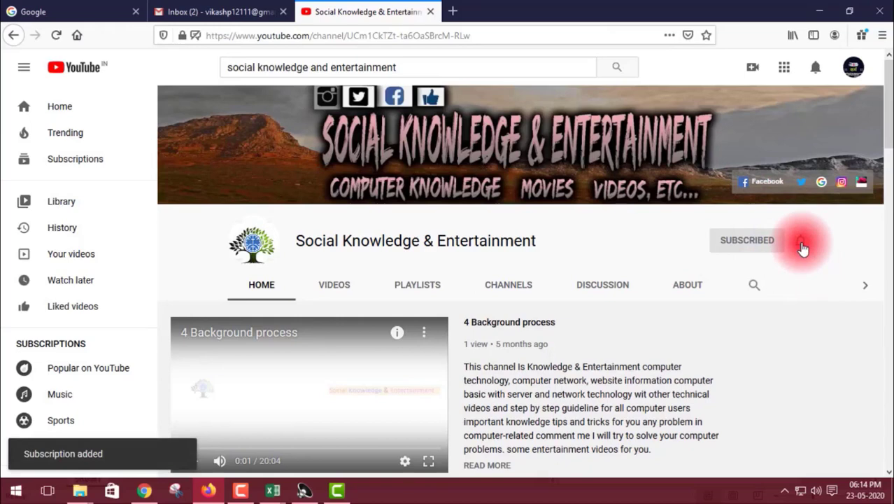
Set the channel's bell notifications to All, then browse its home page uploads and playlists.
{"action": "left_click", "coordinate": [801, 241]}
{"action": "left_click", "coordinate": [776, 274]}
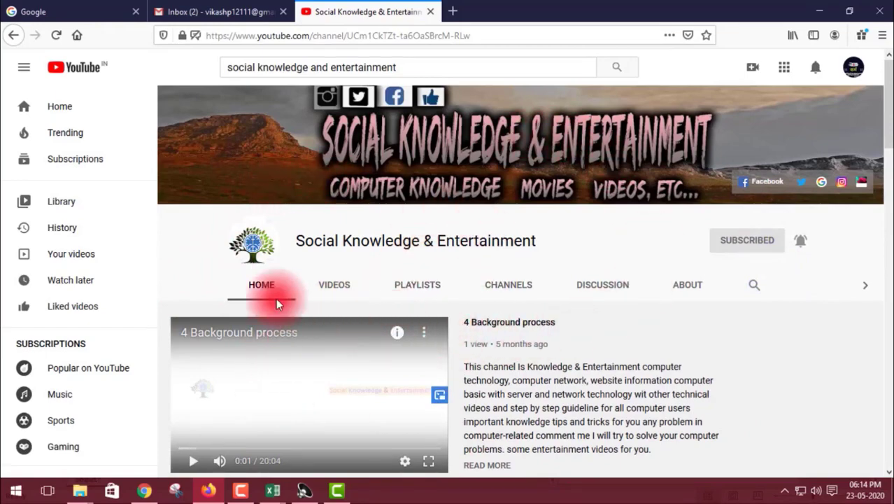
{"action": "scroll", "coordinate": [326, 352], "scroll_direction": "down", "scroll_amount": 3}
{"action": "scroll", "coordinate": [325, 346], "scroll_direction": "down", "scroll_amount": 3}
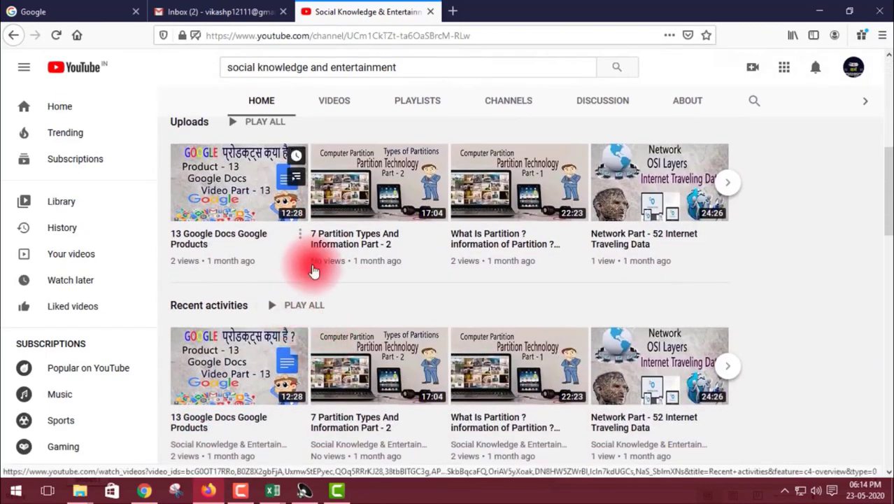
{"action": "scroll", "coordinate": [318, 273], "scroll_direction": "down", "scroll_amount": 4}
{"action": "scroll", "coordinate": [324, 277], "scroll_direction": "down", "scroll_amount": 1}
{"action": "scroll", "coordinate": [324, 277], "scroll_direction": "down", "scroll_amount": 4}
{"action": "scroll", "coordinate": [324, 277], "scroll_direction": "down", "scroll_amount": 1}
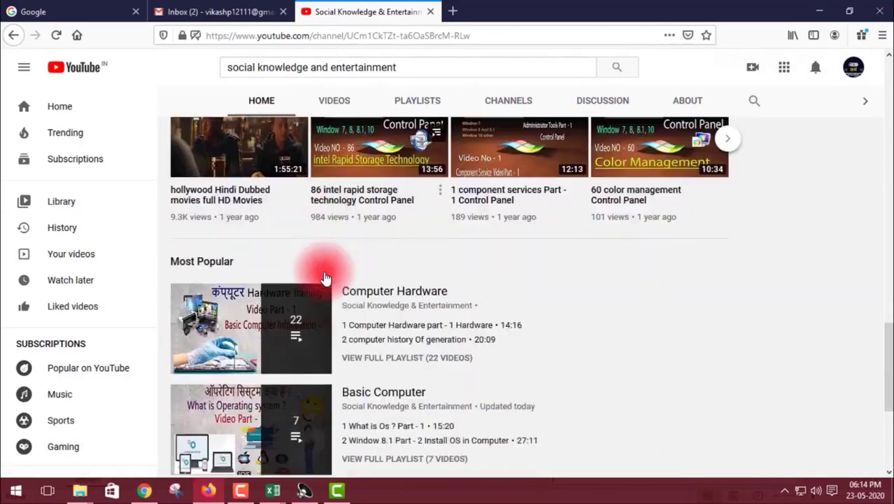
{"action": "scroll", "coordinate": [324, 277], "scroll_direction": "down", "scroll_amount": 3}
{"action": "scroll", "coordinate": [323, 277], "scroll_direction": "up", "scroll_amount": 5}
{"action": "scroll", "coordinate": [324, 277], "scroll_direction": "up", "scroll_amount": 4}
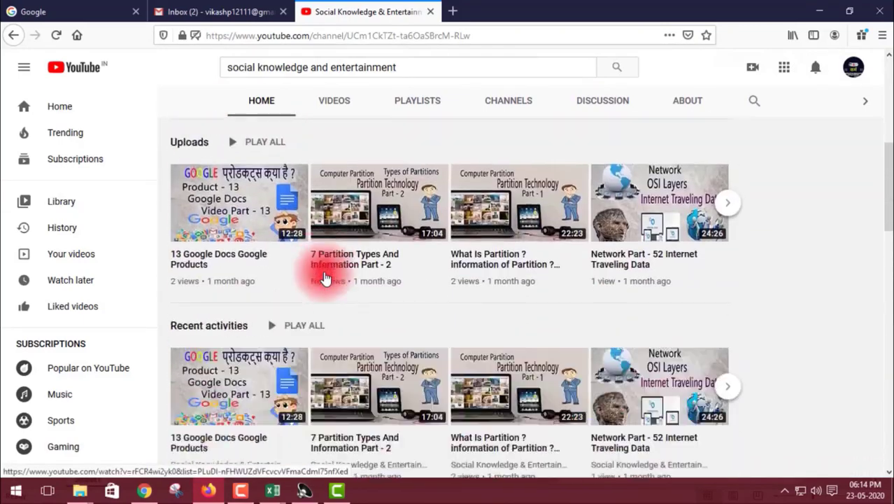
{"action": "scroll", "coordinate": [324, 277], "scroll_direction": "up", "scroll_amount": 5}
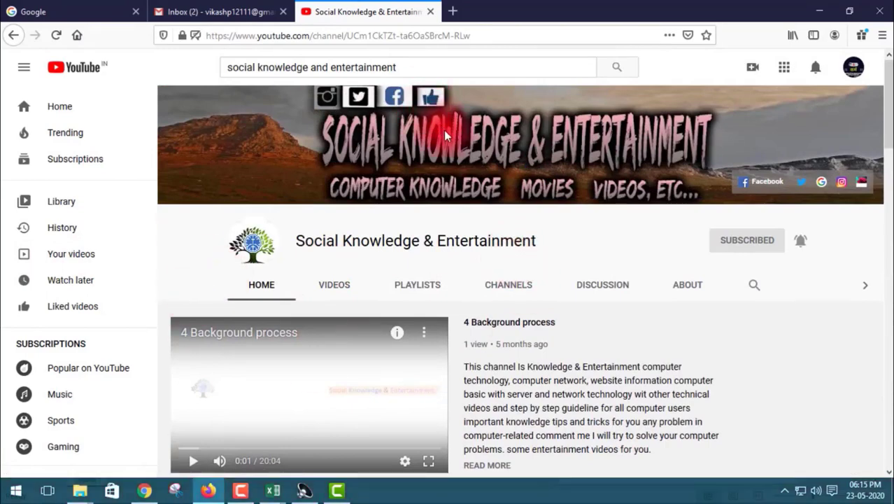
Open the channel's Playlists tab and scroll to Basic Starting Users, Command Prompt (CMD) and Fraud Call.
{"action": "left_click", "coordinate": [237, 295]}
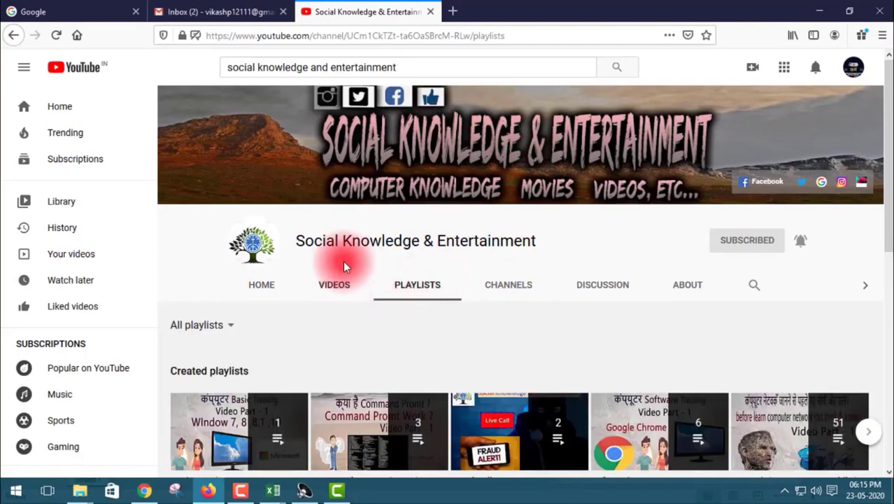
{"action": "scroll", "coordinate": [334, 252], "scroll_direction": "down", "scroll_amount": 2}
{"action": "scroll", "coordinate": [319, 241], "scroll_direction": "down", "scroll_amount": 2}
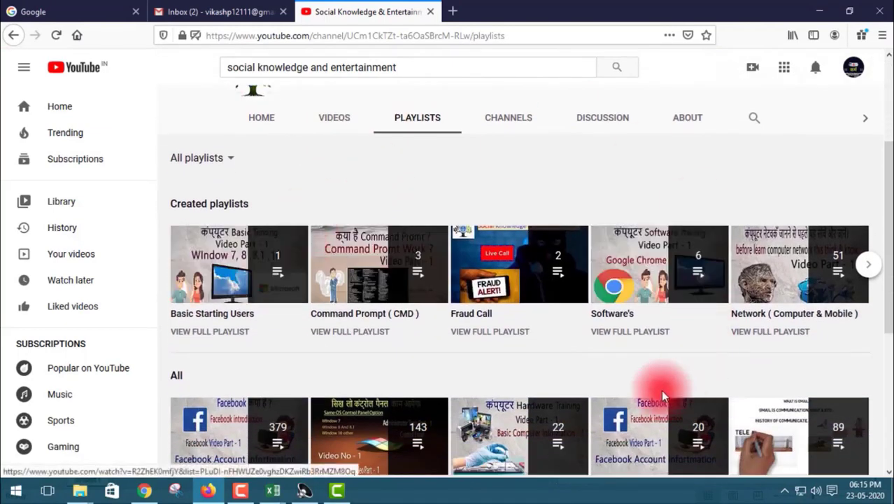
{"action": "mouse_move", "coordinate": [214, 327]}
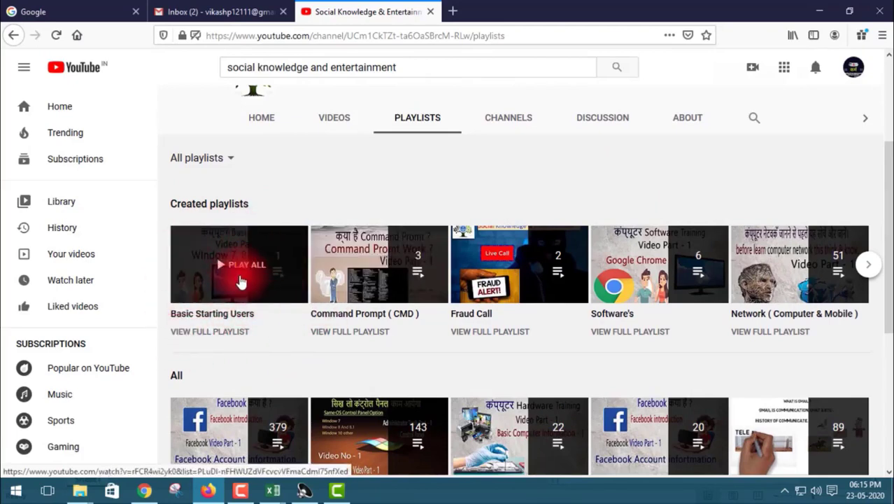
{"action": "scroll", "coordinate": [240, 281], "scroll_direction": "down", "scroll_amount": 1}
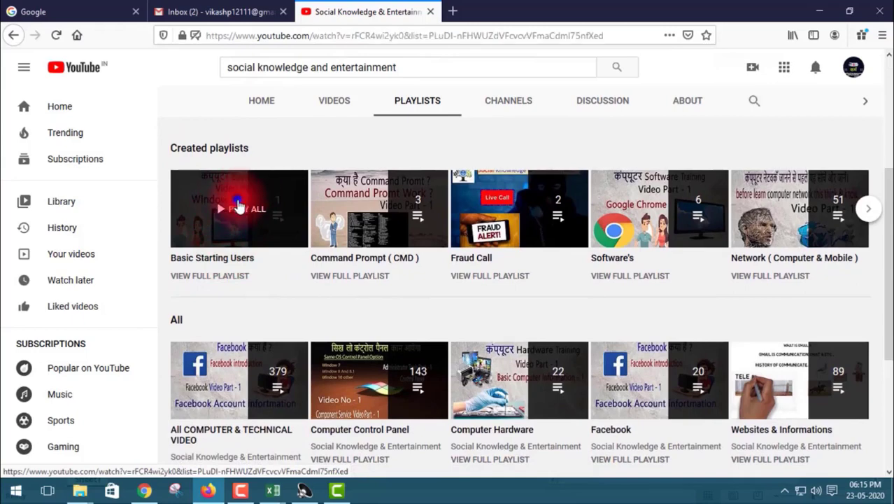
{"action": "left_click", "coordinate": [238, 205]}
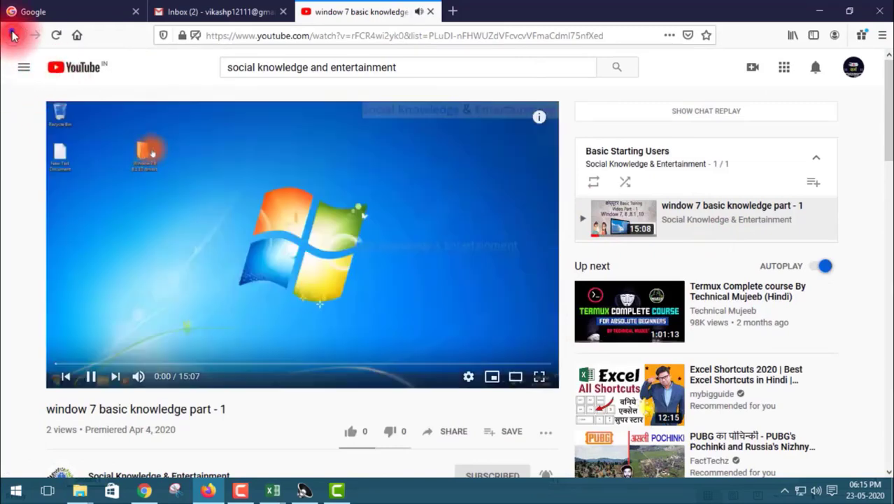
{"action": "left_click", "coordinate": [13, 35]}
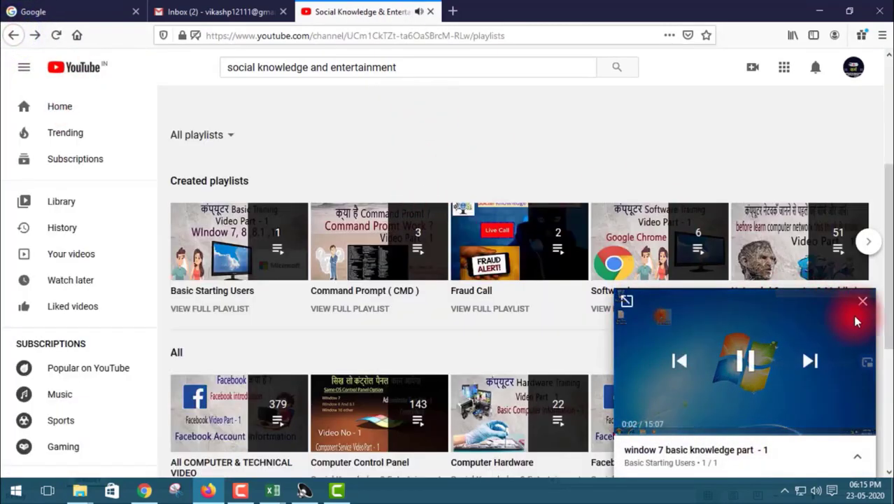
{"action": "left_click", "coordinate": [861, 308]}
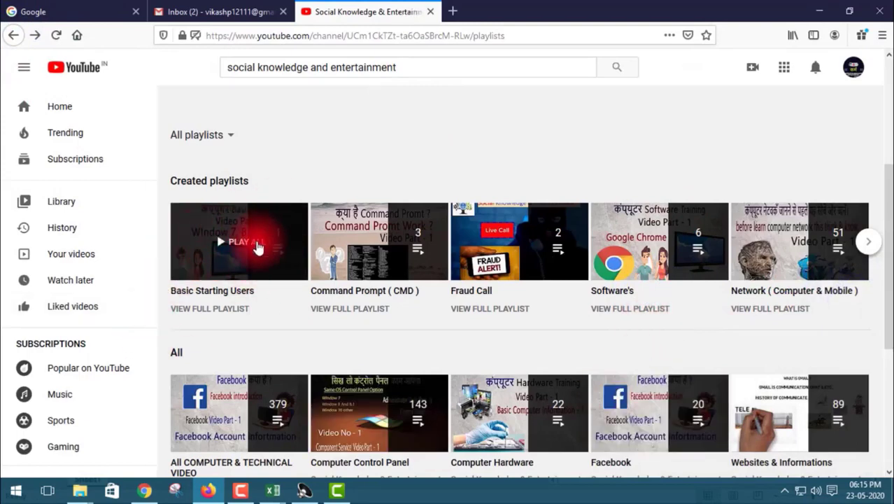
{"action": "scroll", "coordinate": [528, 326], "scroll_direction": "down", "scroll_amount": 3}
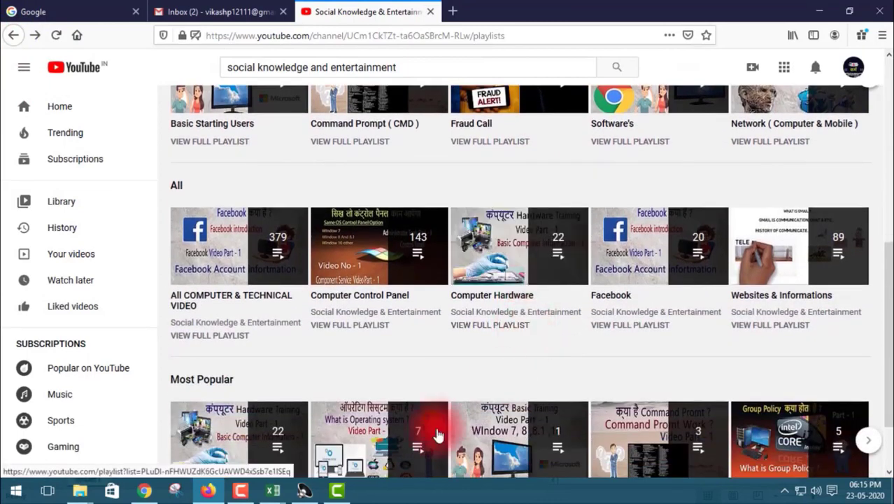
{"action": "scroll", "coordinate": [598, 353], "scroll_direction": "down", "scroll_amount": 2}
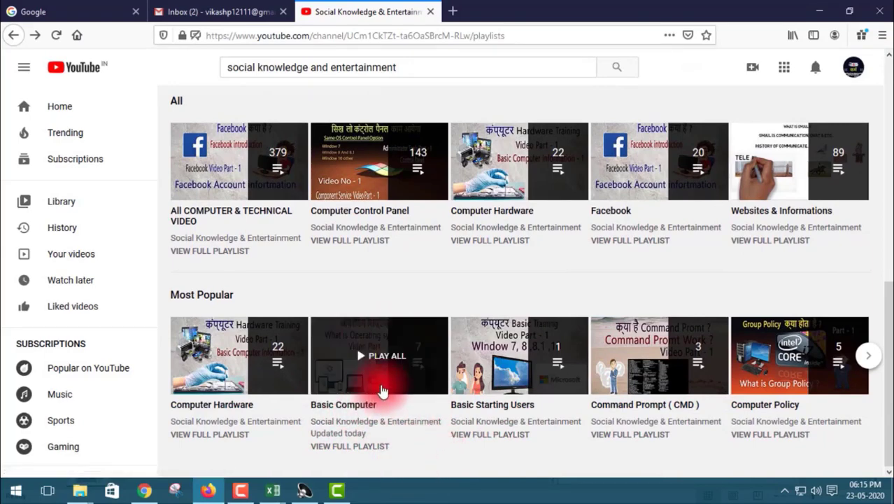
{"action": "scroll", "coordinate": [382, 389], "scroll_direction": "up", "scroll_amount": 1}
{"action": "scroll", "coordinate": [382, 389], "scroll_direction": "up", "scroll_amount": 1}
{"action": "scroll", "coordinate": [382, 389], "scroll_direction": "up", "scroll_amount": 1}
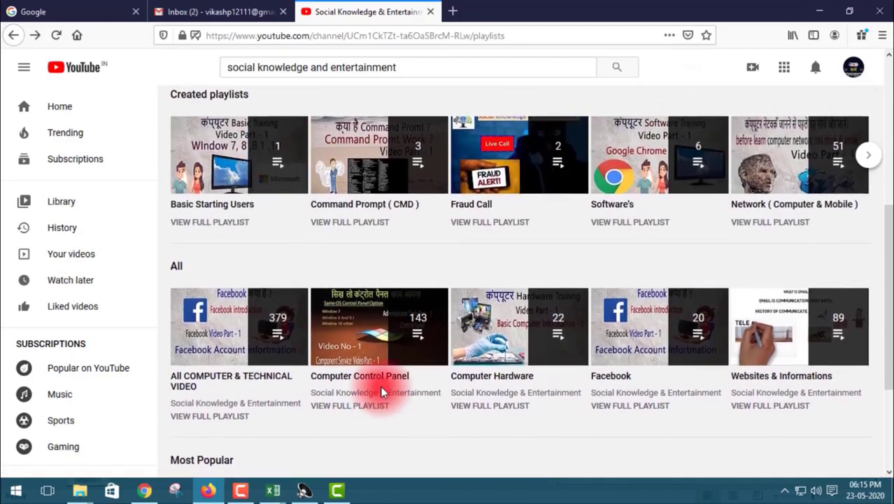
{"action": "scroll", "coordinate": [383, 392], "scroll_direction": "up", "scroll_amount": 2}
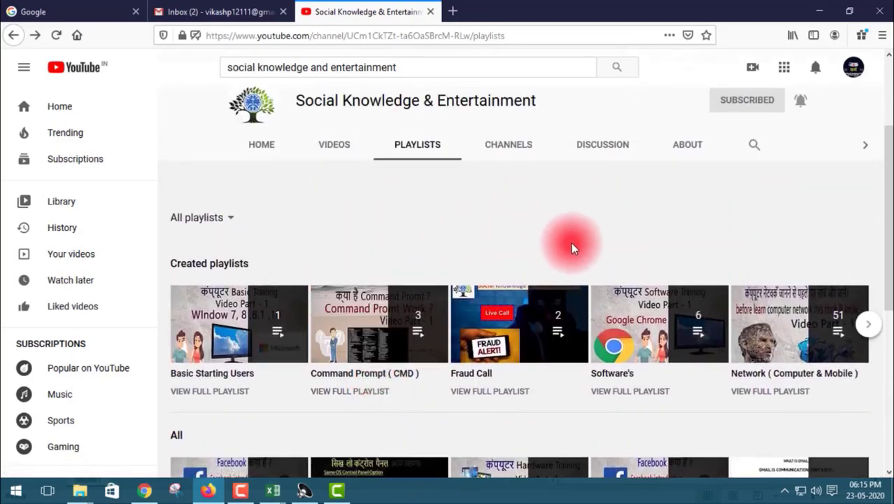
{"action": "mouse_move", "coordinate": [635, 319]}
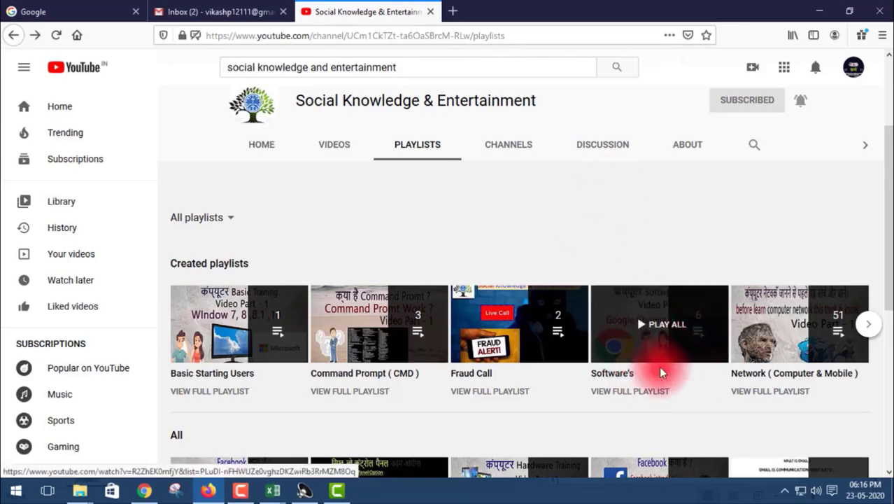
{"action": "scroll", "coordinate": [633, 328], "scroll_direction": "down", "scroll_amount": 1}
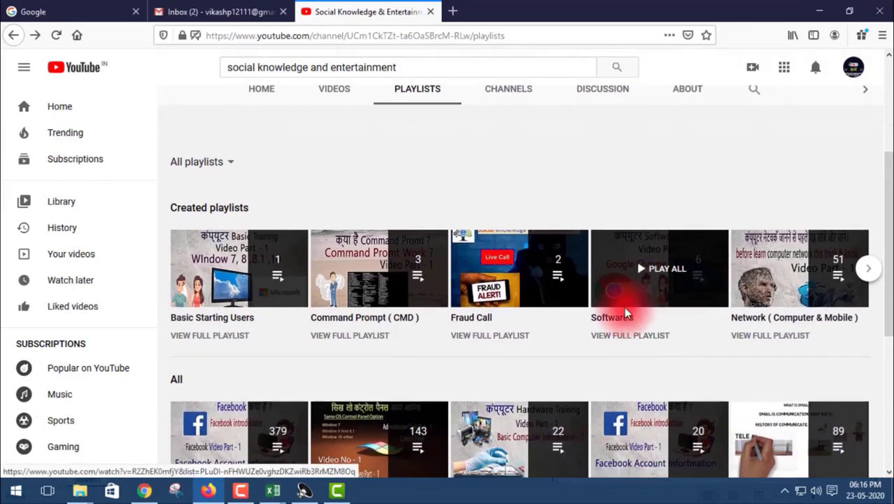
{"action": "scroll", "coordinate": [622, 297], "scroll_direction": "down", "scroll_amount": 3}
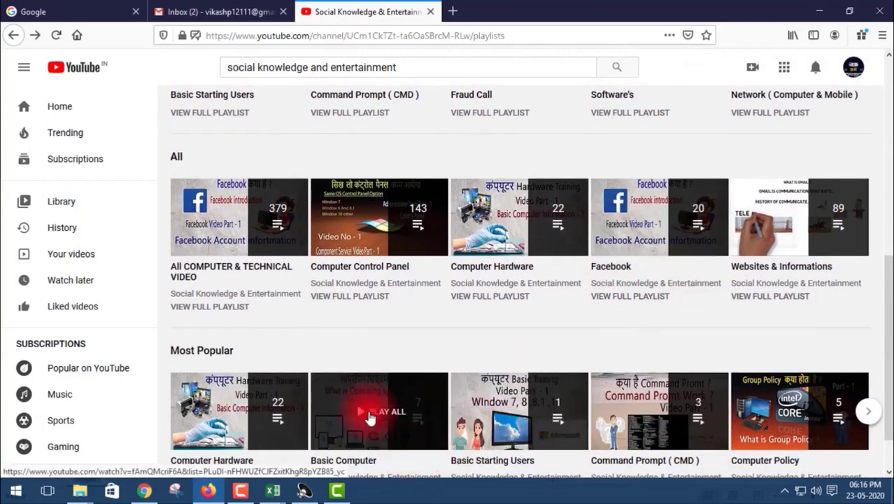
{"action": "scroll", "coordinate": [540, 301], "scroll_direction": "down", "scroll_amount": 1}
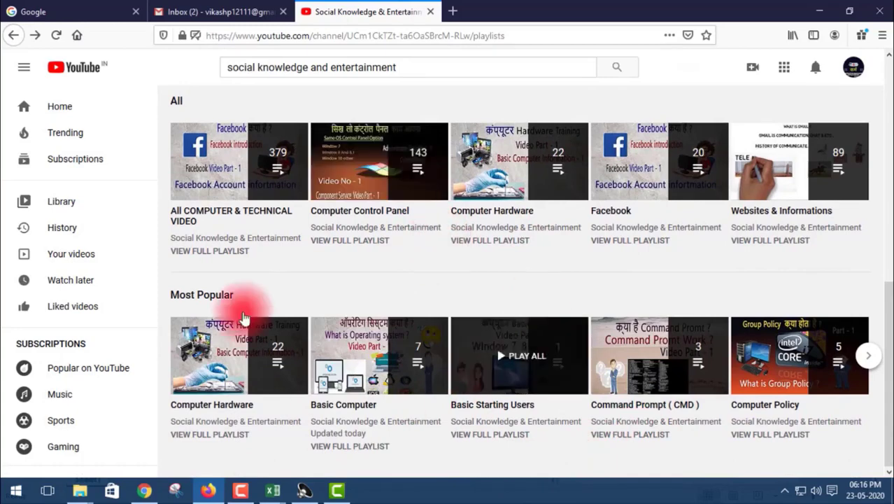
Play all 89 Websites & Informations videos, browse the list, then return to the playlists page.
{"action": "left_click", "coordinate": [802, 179]}
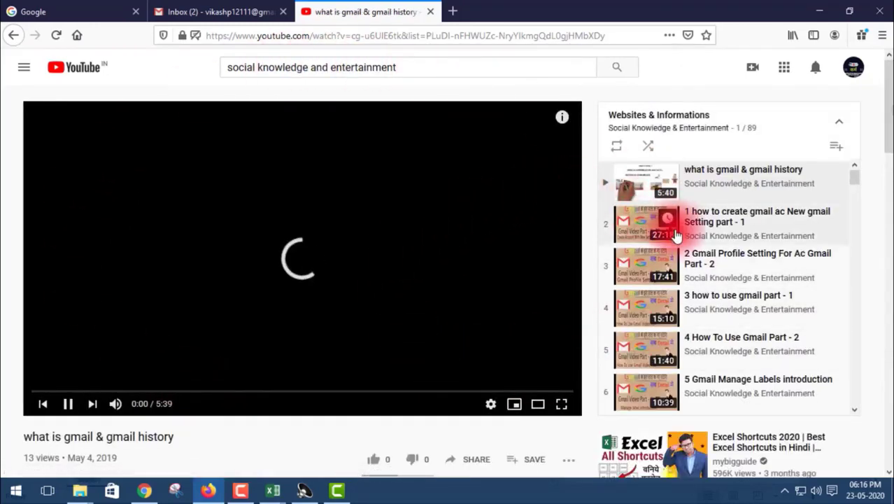
{"action": "scroll", "coordinate": [673, 225], "scroll_direction": "down", "scroll_amount": 3}
{"action": "scroll", "coordinate": [669, 235], "scroll_direction": "down", "scroll_amount": 3}
{"action": "scroll", "coordinate": [676, 242], "scroll_direction": "down", "scroll_amount": 5}
{"action": "scroll", "coordinate": [676, 238], "scroll_direction": "down", "scroll_amount": 3}
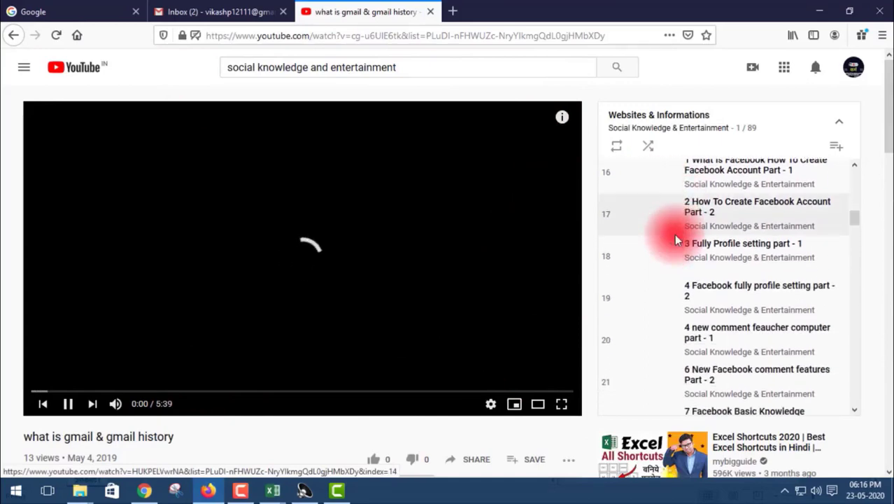
{"action": "scroll", "coordinate": [675, 237], "scroll_direction": "down", "scroll_amount": 5}
{"action": "scroll", "coordinate": [696, 264], "scroll_direction": "down", "scroll_amount": 1}
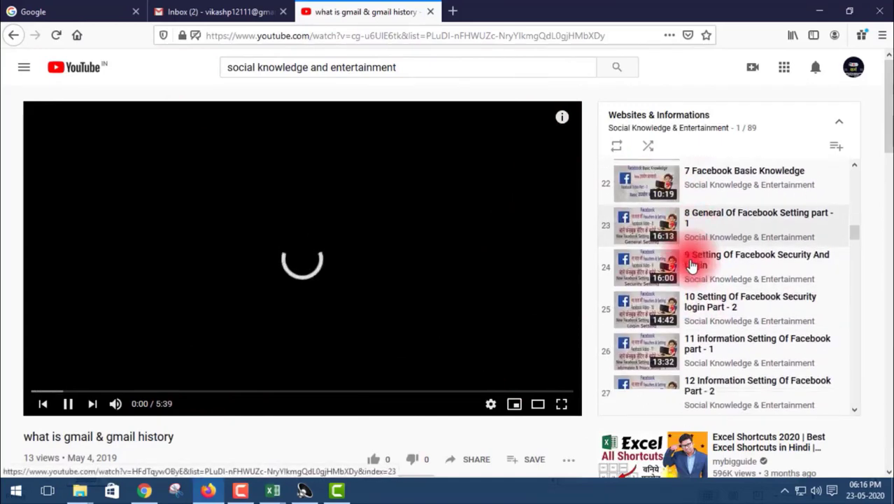
{"action": "scroll", "coordinate": [693, 263], "scroll_direction": "down", "scroll_amount": 4}
{"action": "scroll", "coordinate": [692, 263], "scroll_direction": "down", "scroll_amount": 6}
{"action": "scroll", "coordinate": [691, 263], "scroll_direction": "down", "scroll_amount": 3}
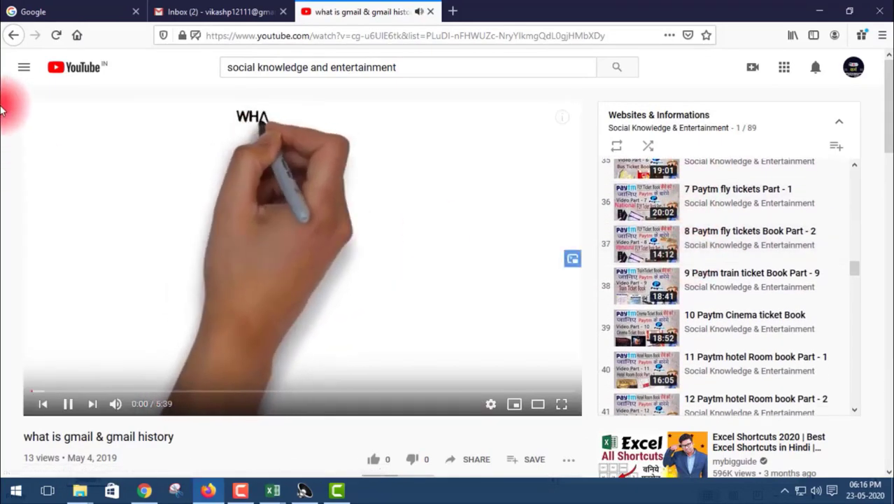
{"action": "left_click", "coordinate": [16, 38]}
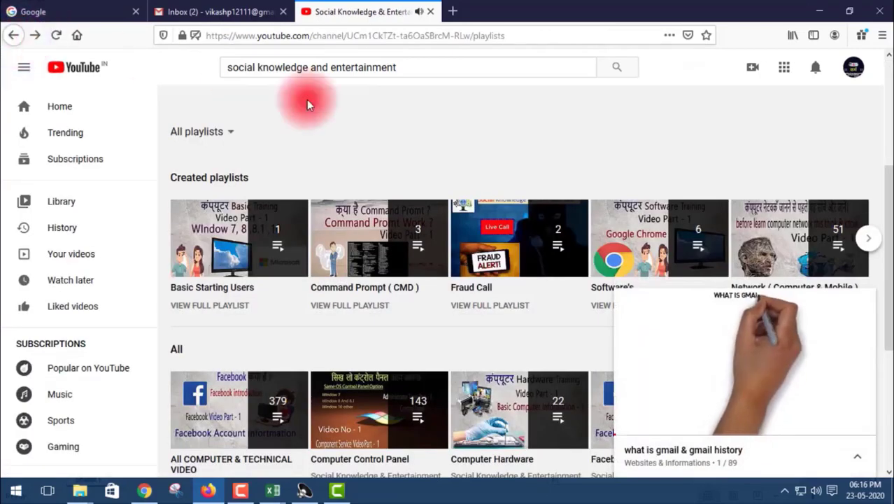
Close the Gmail video miniplayer and scroll down to the All and Most Popular playlist rows.
{"action": "mouse_move", "coordinate": [808, 319]}
{"action": "left_click", "coordinate": [864, 305]}
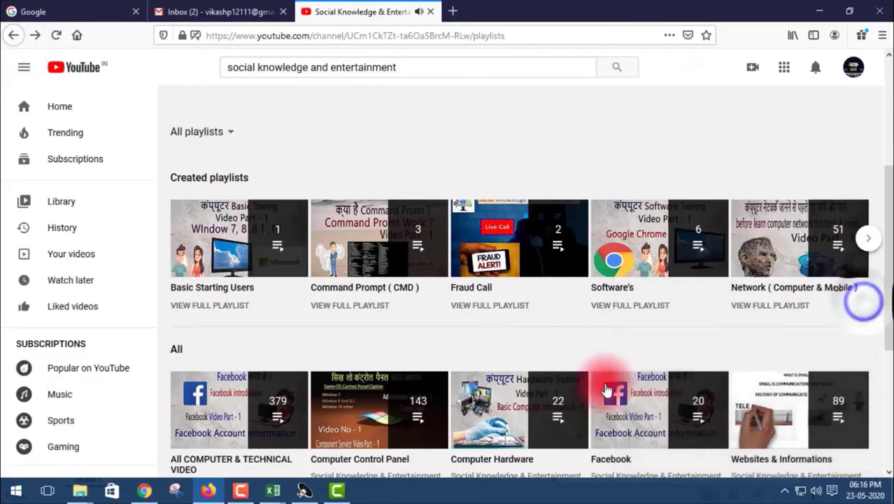
{"action": "scroll", "coordinate": [366, 259], "scroll_direction": "down", "scroll_amount": 2}
{"action": "scroll", "coordinate": [364, 276], "scroll_direction": "down", "scroll_amount": 2}
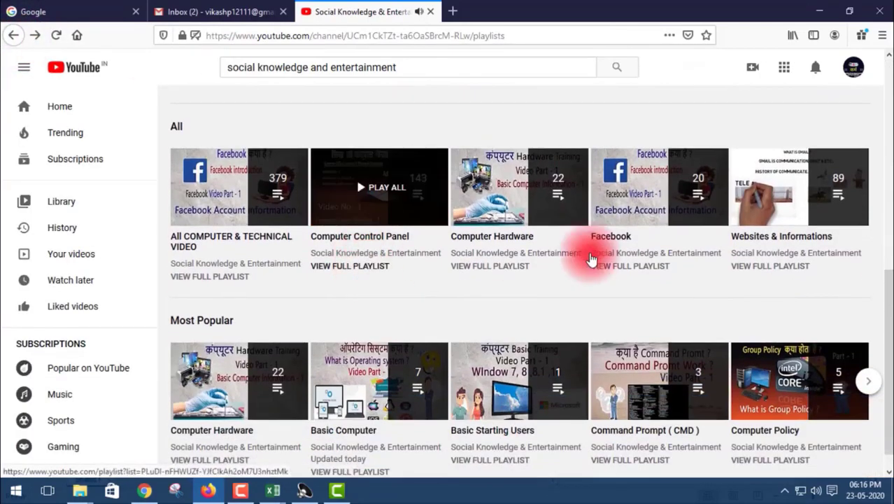
{"action": "scroll", "coordinate": [593, 277], "scroll_direction": "down", "scroll_amount": 1}
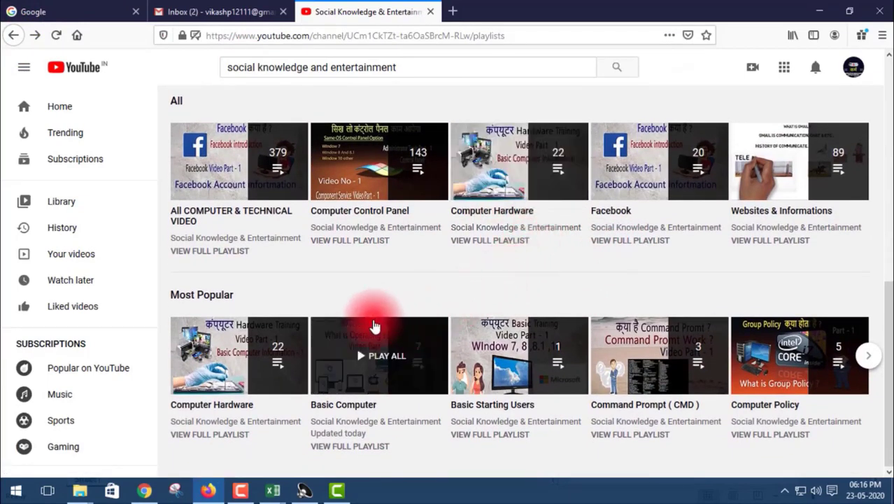
{"action": "scroll", "coordinate": [358, 263], "scroll_direction": "up", "scroll_amount": 1}
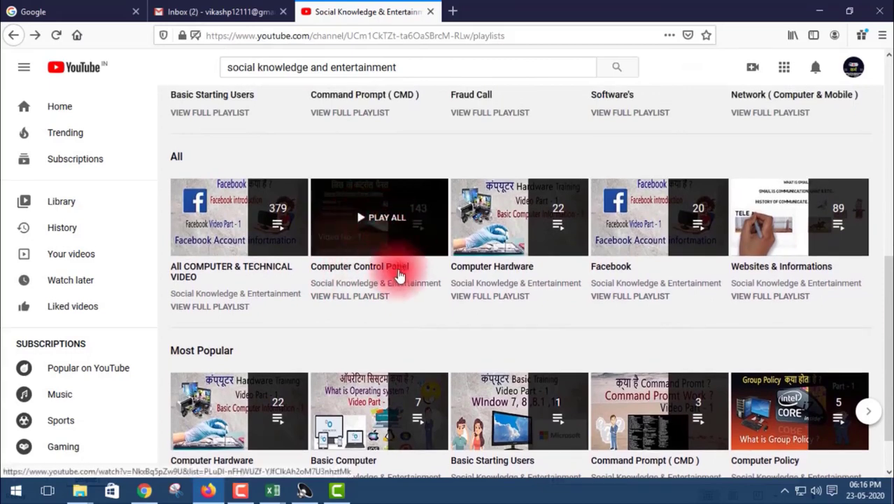
Open the 143-video Computer Control Panel playlist and scroll through its video list.
{"action": "left_click", "coordinate": [374, 267]}
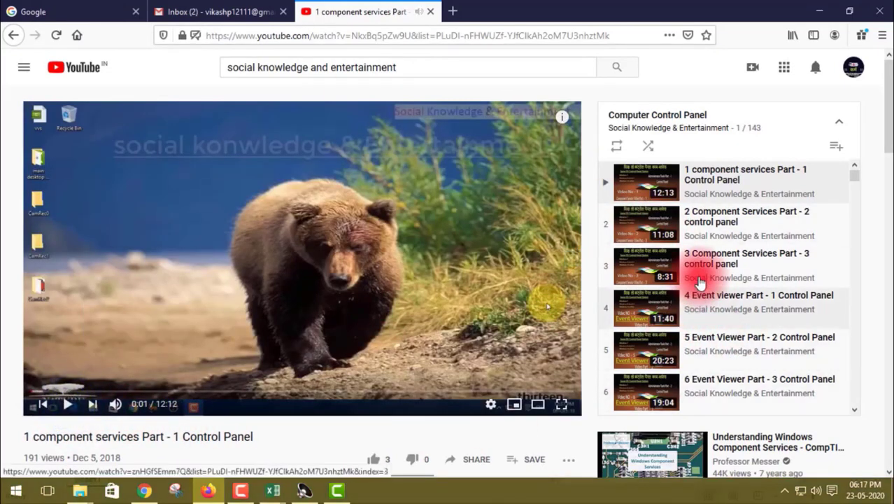
{"action": "scroll", "coordinate": [700, 276], "scroll_direction": "down", "scroll_amount": 3}
{"action": "scroll", "coordinate": [699, 256], "scroll_direction": "down", "scroll_amount": 4}
{"action": "scroll", "coordinate": [700, 256], "scroll_direction": "down", "scroll_amount": 3}
{"action": "scroll", "coordinate": [700, 256], "scroll_direction": "down", "scroll_amount": 3}
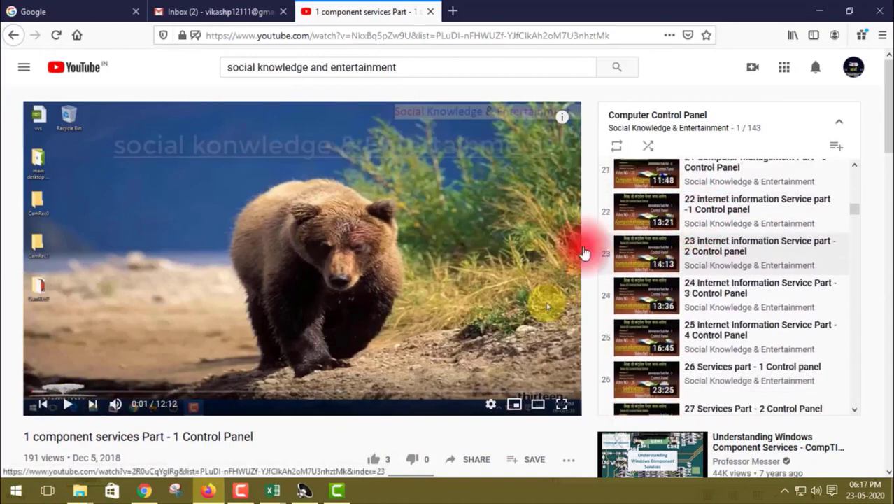
Go back to the playlists page, close the Control Panel miniplayer and scroll the page.
{"action": "left_click", "coordinate": [10, 41]}
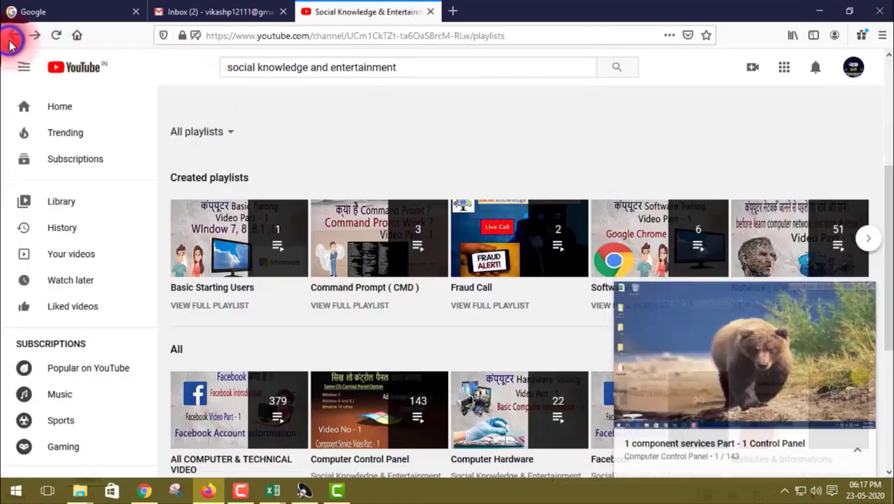
{"action": "left_click", "coordinate": [863, 306]}
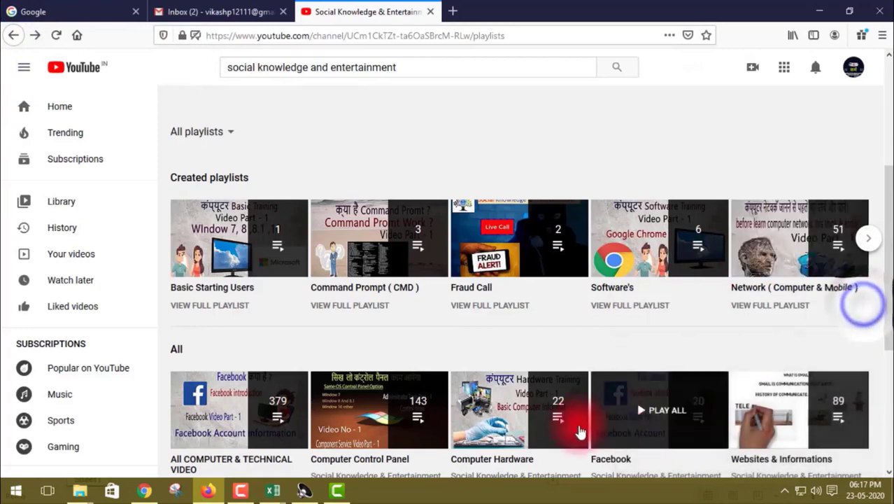
{"action": "scroll", "coordinate": [465, 337], "scroll_direction": "down", "scroll_amount": 1}
{"action": "scroll", "coordinate": [465, 334], "scroll_direction": "down", "scroll_amount": 5}
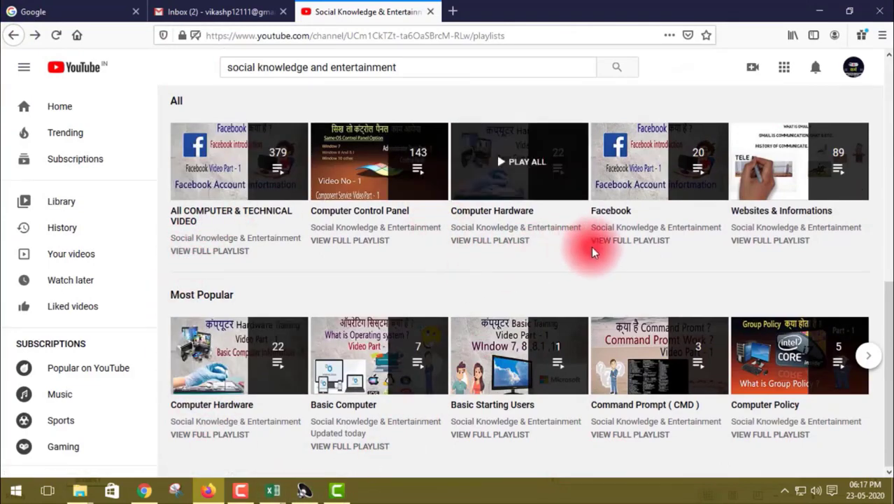
{"action": "scroll", "coordinate": [529, 405], "scroll_direction": "up", "scroll_amount": 3}
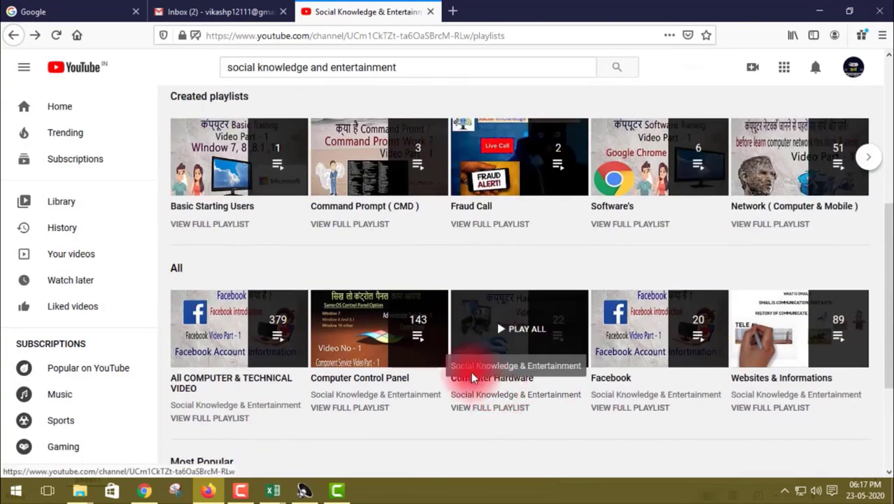
Play all 51 videos of the Network ( Computer & Mobile ) playlist and scroll through its list.
{"action": "left_click", "coordinate": [778, 174]}
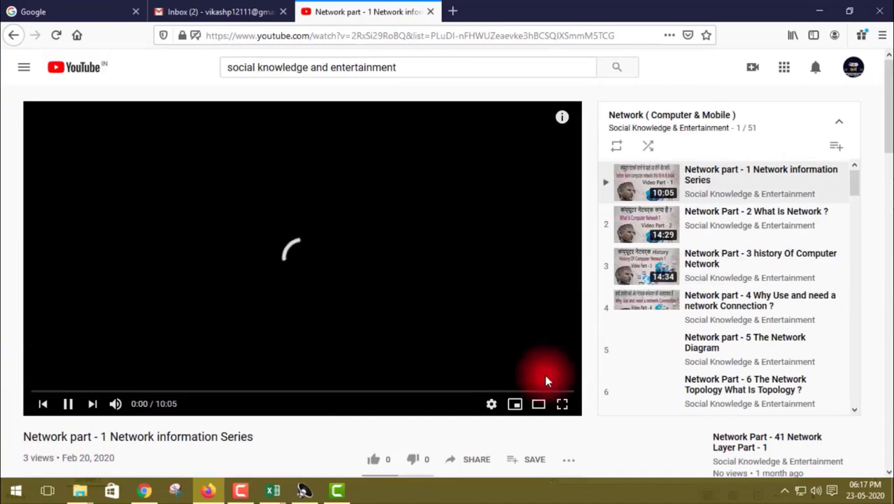
{"action": "scroll", "coordinate": [734, 289], "scroll_direction": "down", "scroll_amount": 3}
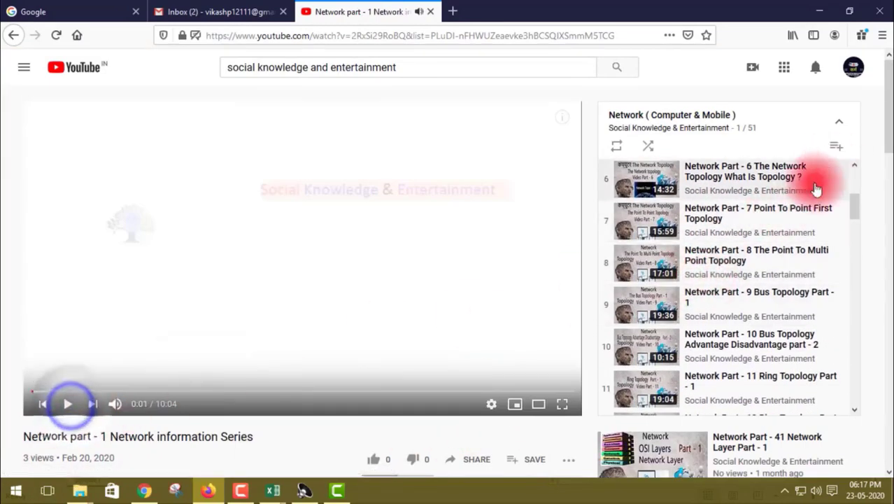
{"action": "scroll", "coordinate": [768, 256], "scroll_direction": "down", "scroll_amount": 2}
{"action": "scroll", "coordinate": [768, 256], "scroll_direction": "down", "scroll_amount": 3}
{"action": "scroll", "coordinate": [767, 263], "scroll_direction": "down", "scroll_amount": 2}
{"action": "scroll", "coordinate": [767, 262], "scroll_direction": "down", "scroll_amount": 1}
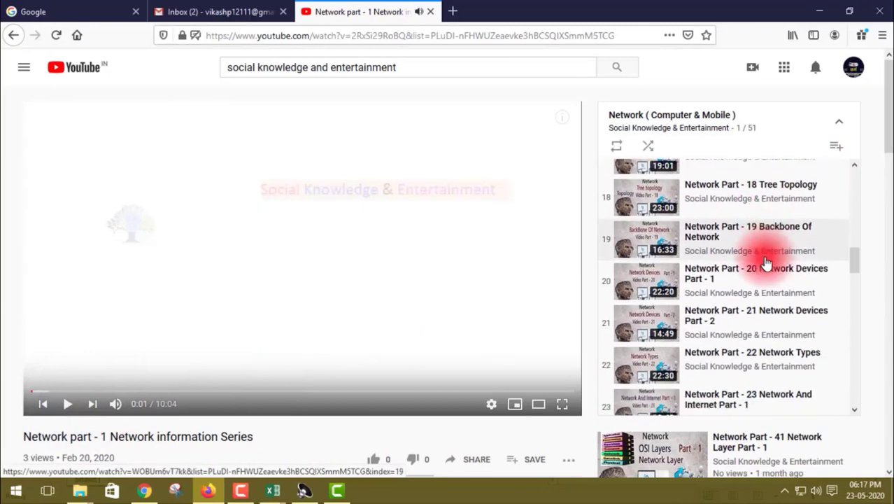
{"action": "scroll", "coordinate": [768, 262], "scroll_direction": "down", "scroll_amount": 3}
{"action": "scroll", "coordinate": [768, 262], "scroll_direction": "down", "scroll_amount": 2}
{"action": "scroll", "coordinate": [766, 259], "scroll_direction": "up", "scroll_amount": 5}
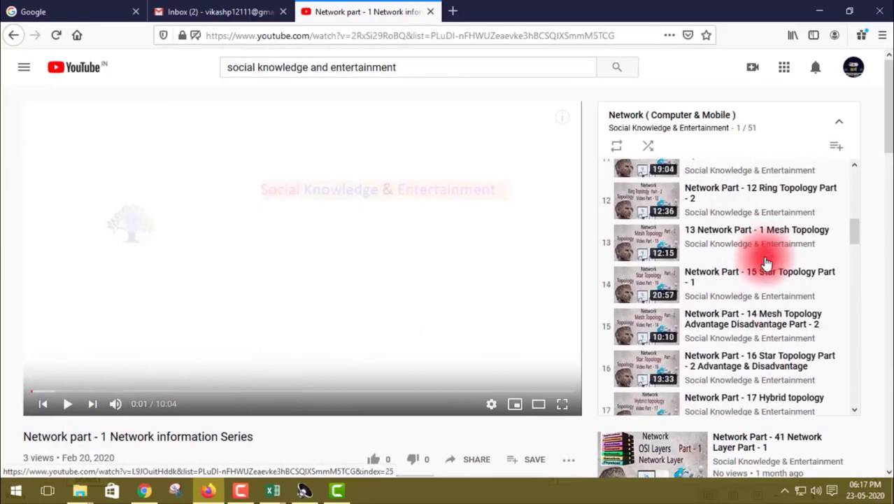
{"action": "scroll", "coordinate": [766, 259], "scroll_direction": "up", "scroll_amount": 5}
{"action": "scroll", "coordinate": [766, 259], "scroll_direction": "up", "scroll_amount": 3}
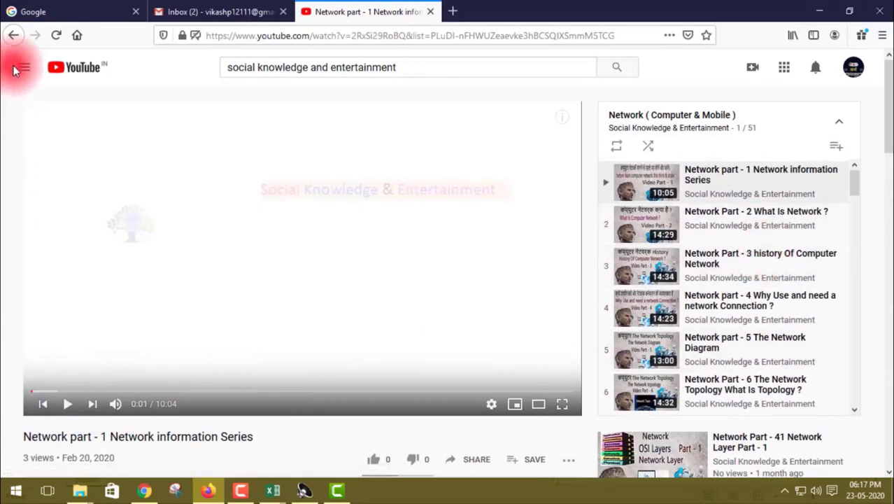
Return to the playlists page and close the Network video miniplayer.
{"action": "left_click", "coordinate": [21, 40]}
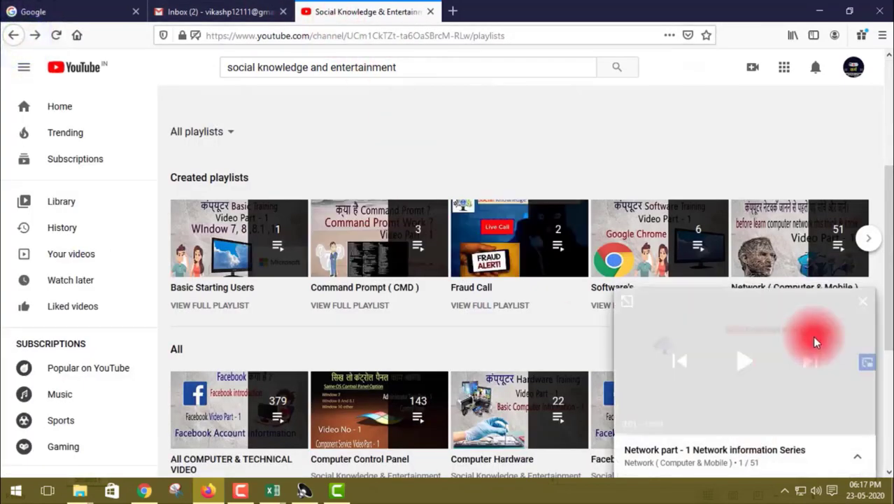
{"action": "left_click", "coordinate": [867, 308]}
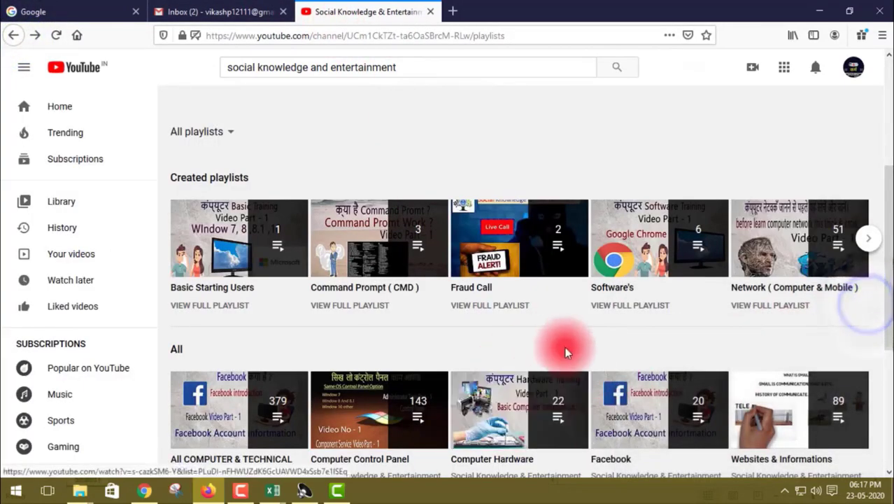
{"action": "scroll", "coordinate": [378, 353], "scroll_direction": "down", "scroll_amount": 1}
{"action": "scroll", "coordinate": [379, 352], "scroll_direction": "down", "scroll_amount": 3}
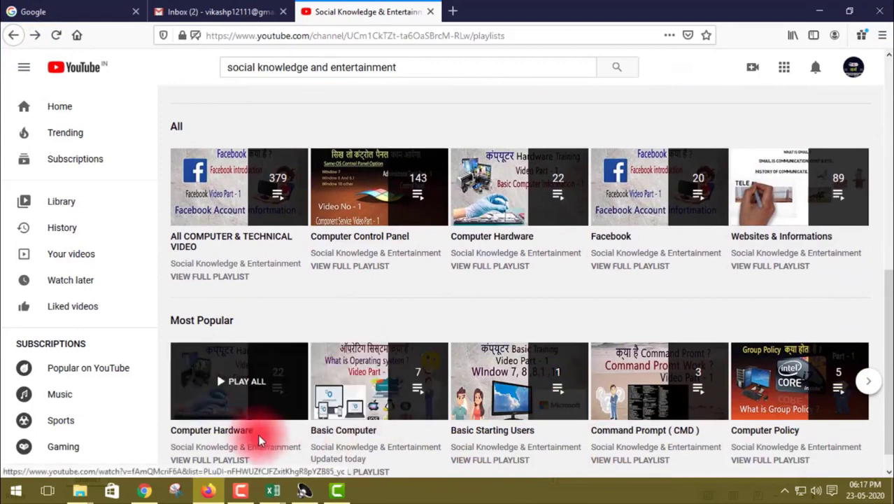
Play the 22-video Computer Hardware playlist, browse its list, then go back and close its miniplayer.
{"action": "left_click", "coordinate": [240, 389]}
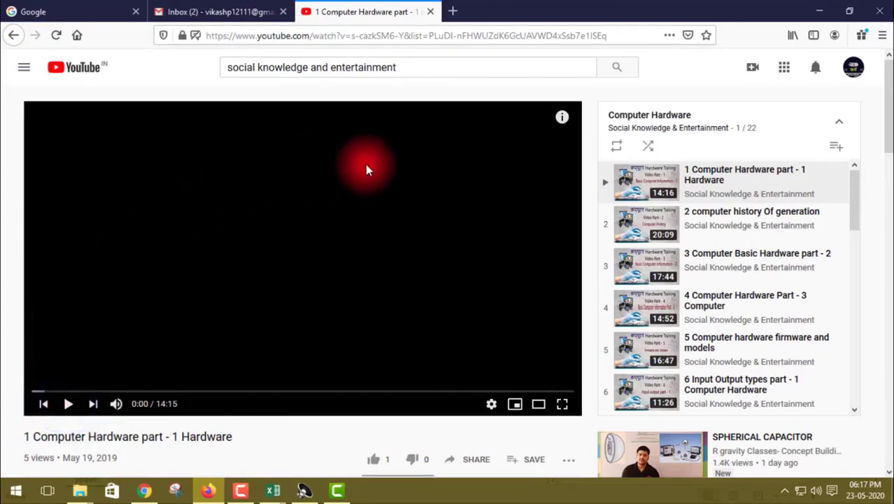
{"action": "scroll", "coordinate": [664, 259], "scroll_direction": "down", "scroll_amount": 3}
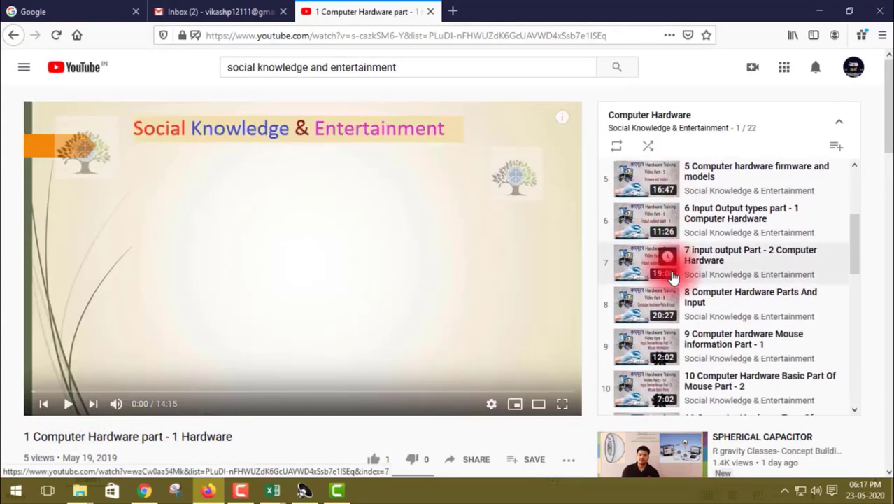
{"action": "scroll", "coordinate": [671, 278], "scroll_direction": "down", "scroll_amount": 4}
{"action": "scroll", "coordinate": [672, 278], "scroll_direction": "down", "scroll_amount": 2}
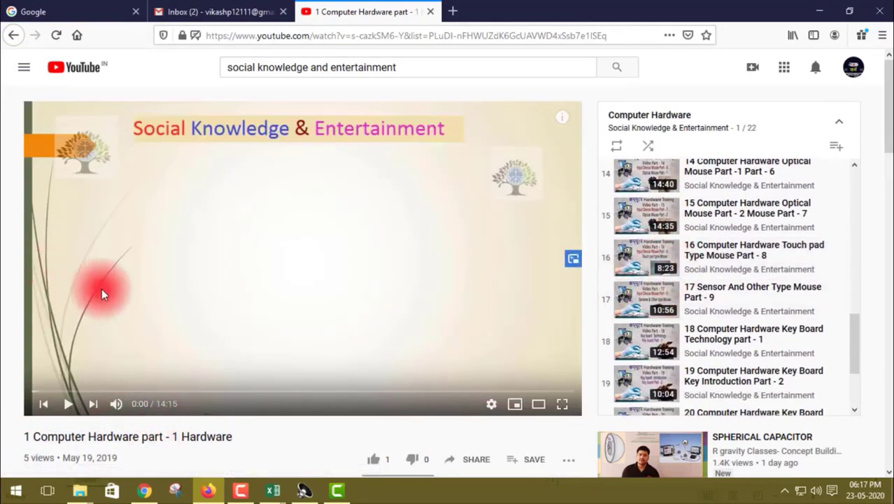
{"action": "left_click", "coordinate": [13, 37]}
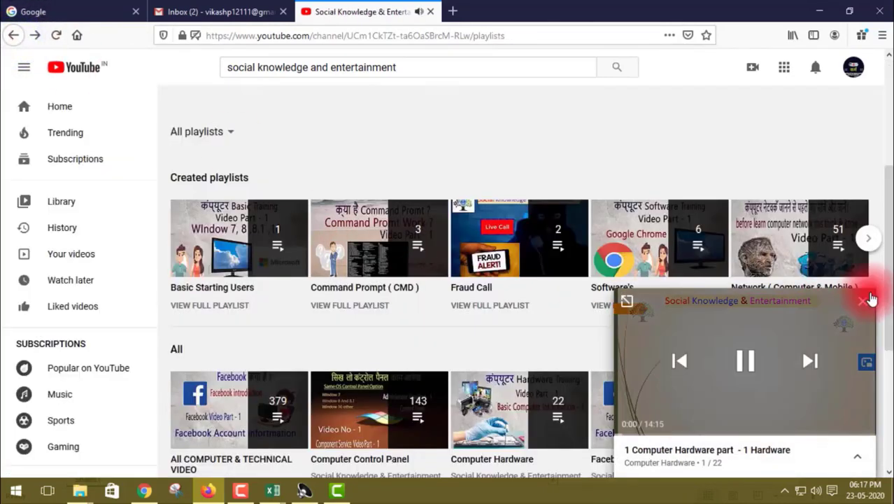
{"action": "left_click", "coordinate": [860, 305]}
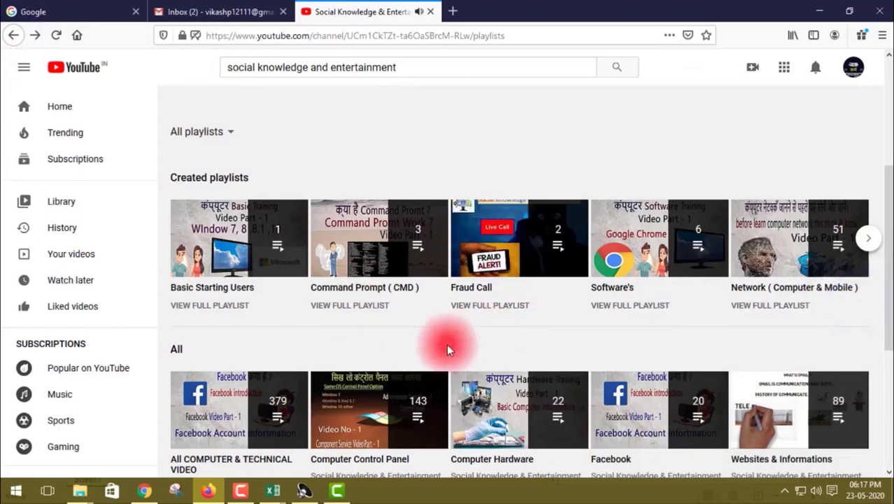